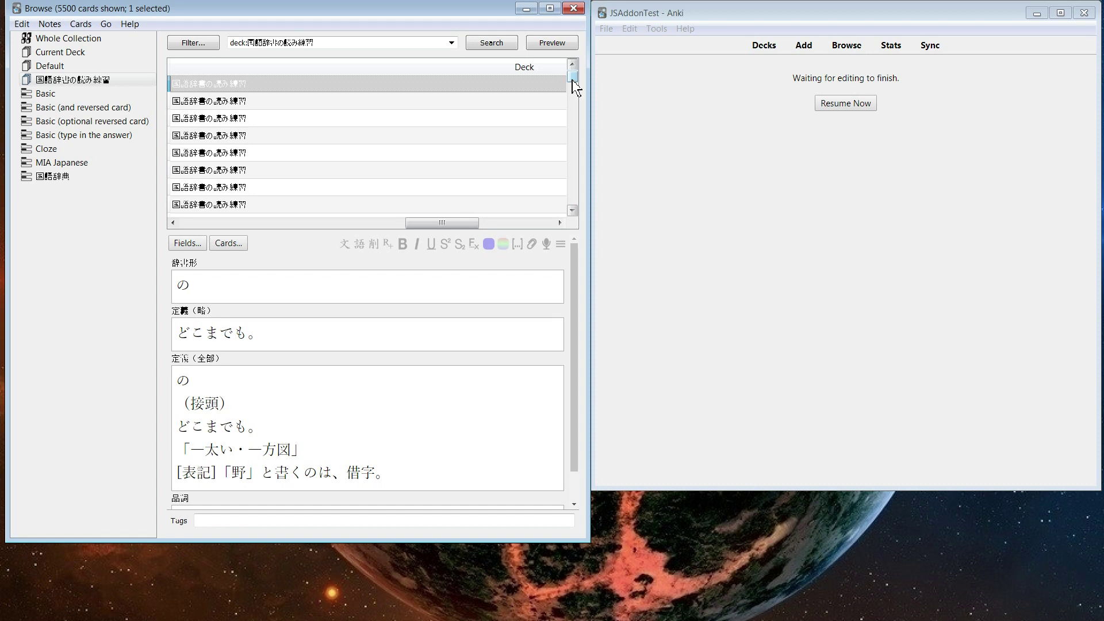
pyautogui.moveTo(574, 84); pyautogui.dragTo(573, 124)
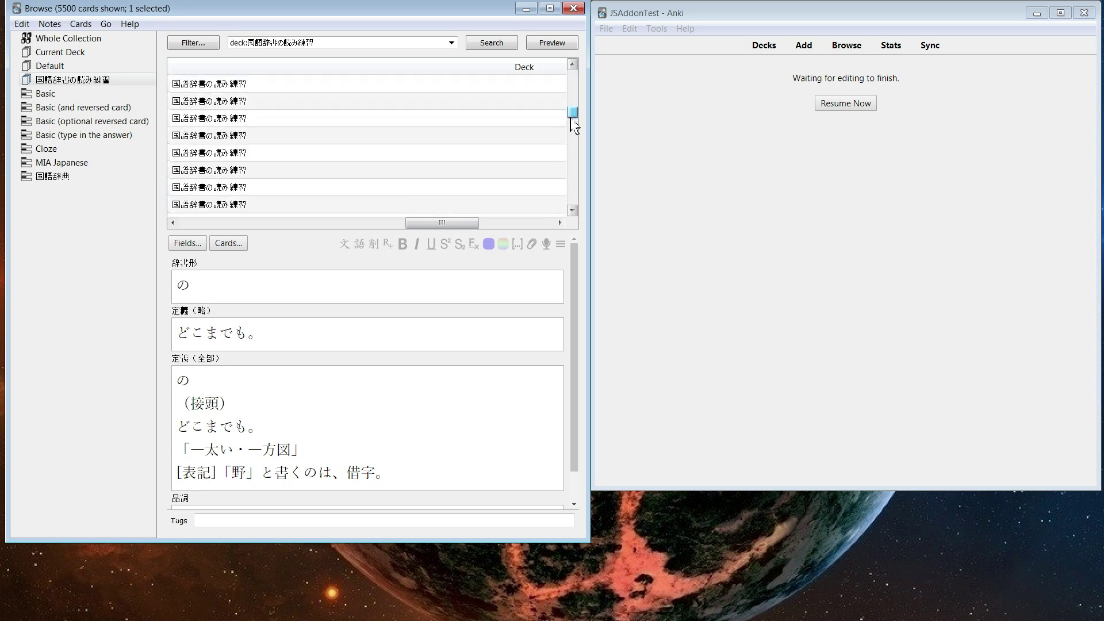
pyautogui.keyDown('shift'); pyautogui.click(305, 170); pyautogui.keyUp('shift')
pyautogui.moveTo(574, 216); pyautogui.dragTo(598, 84)
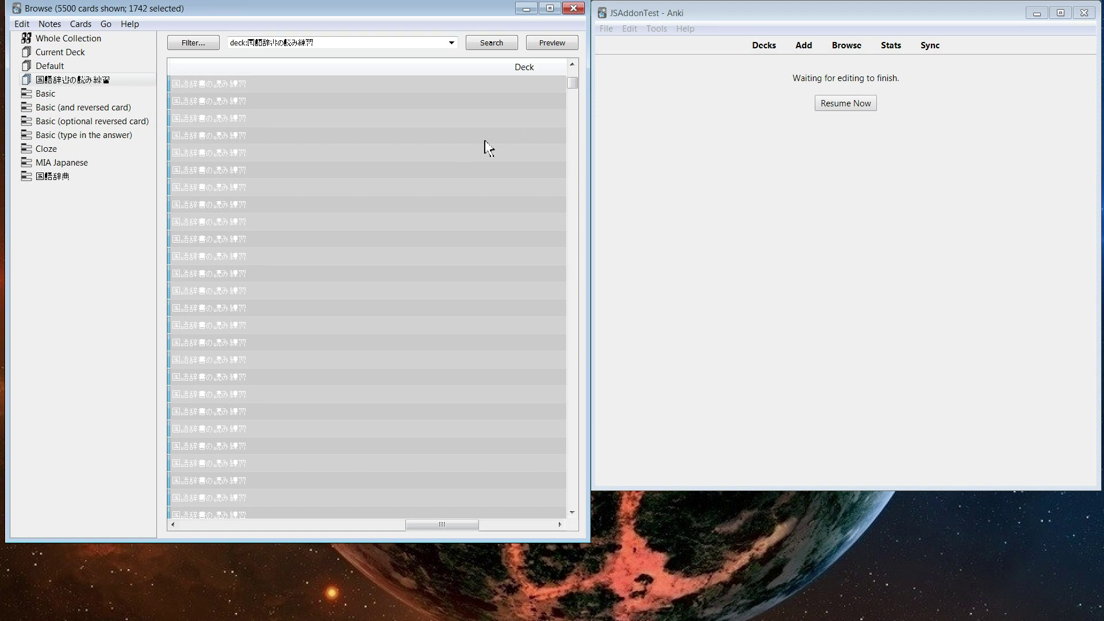
pyautogui.rightClick(338, 158)
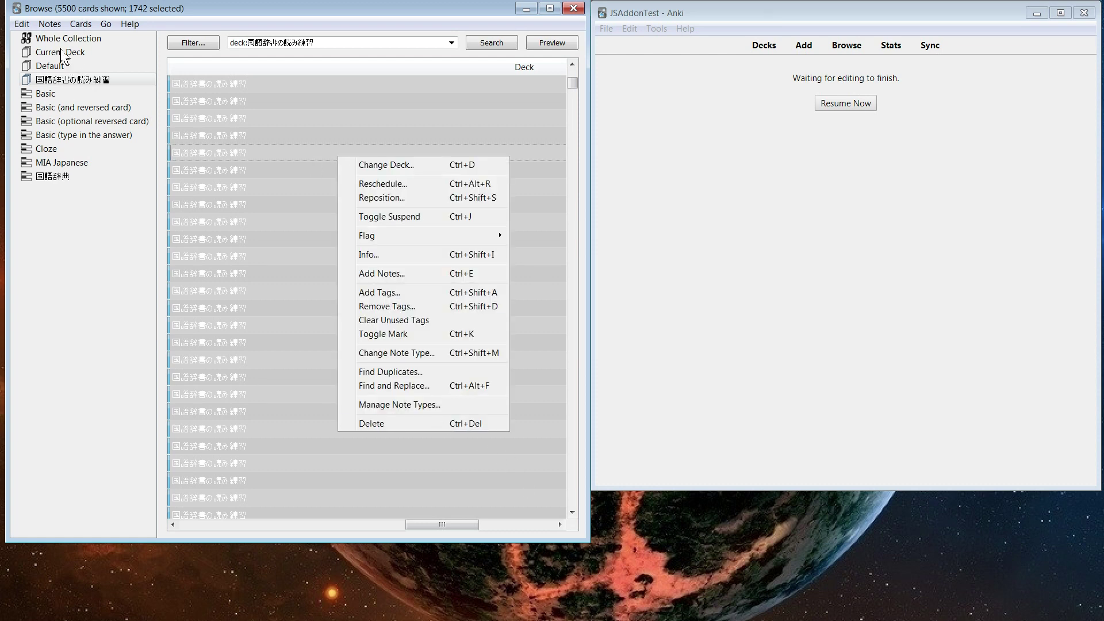
pyautogui.click(22, 24)
pyautogui.click(141, 105)
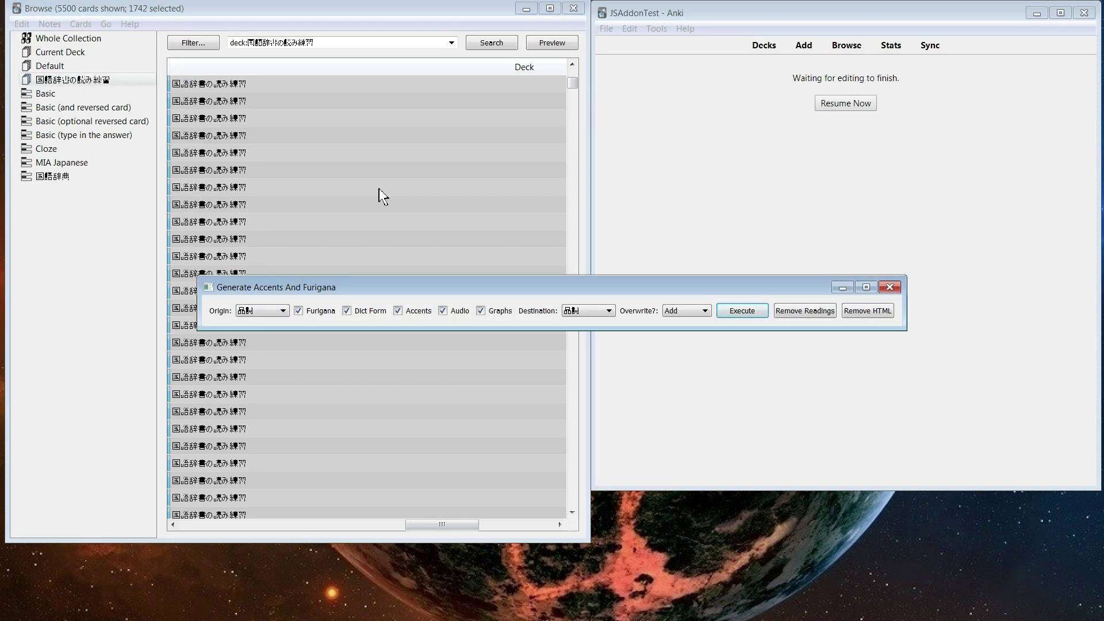
pyautogui.moveTo(394, 288); pyautogui.dragTo(298, 153)
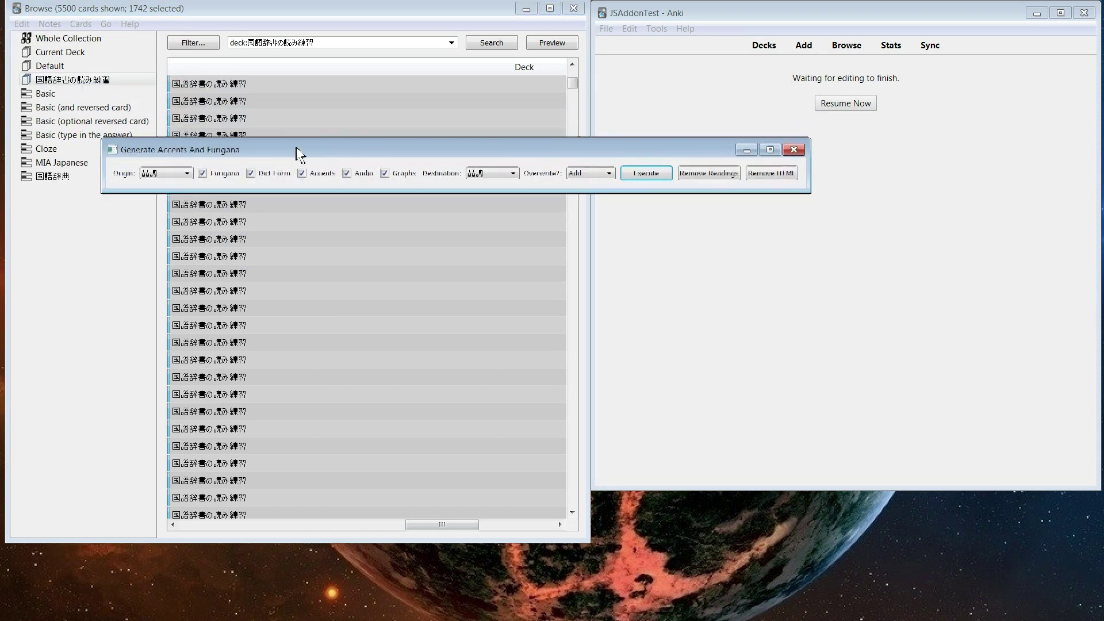
pyautogui.click(793, 152)
pyautogui.click(300, 136)
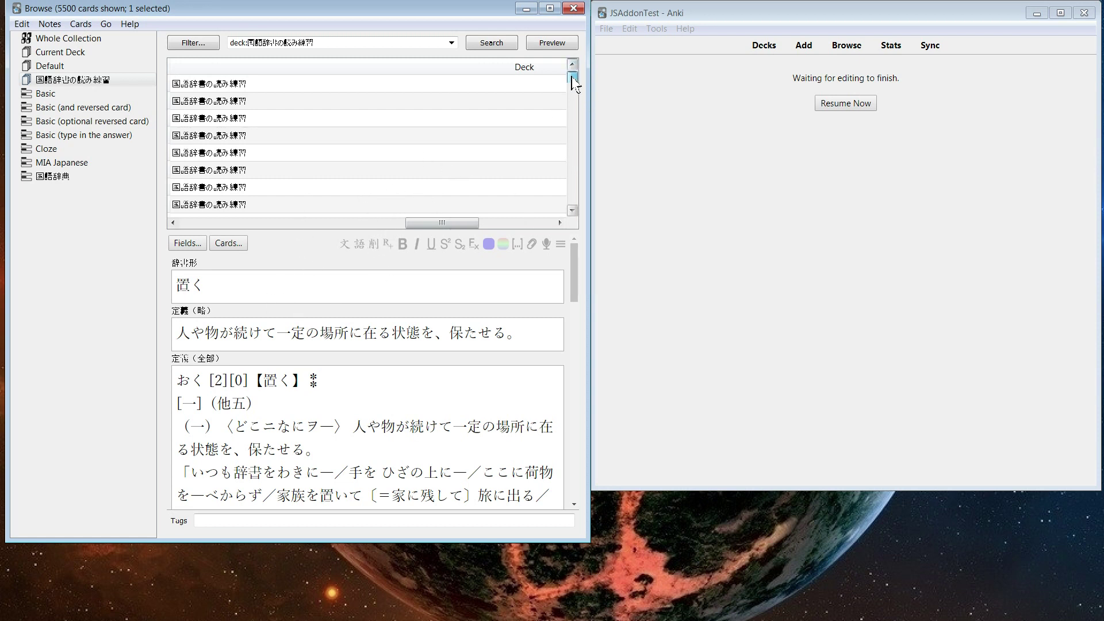
# Select the first 80 cards of the 国語辞書の読み練習 deck, starting from the の card.
pyautogui.click(424, 87)
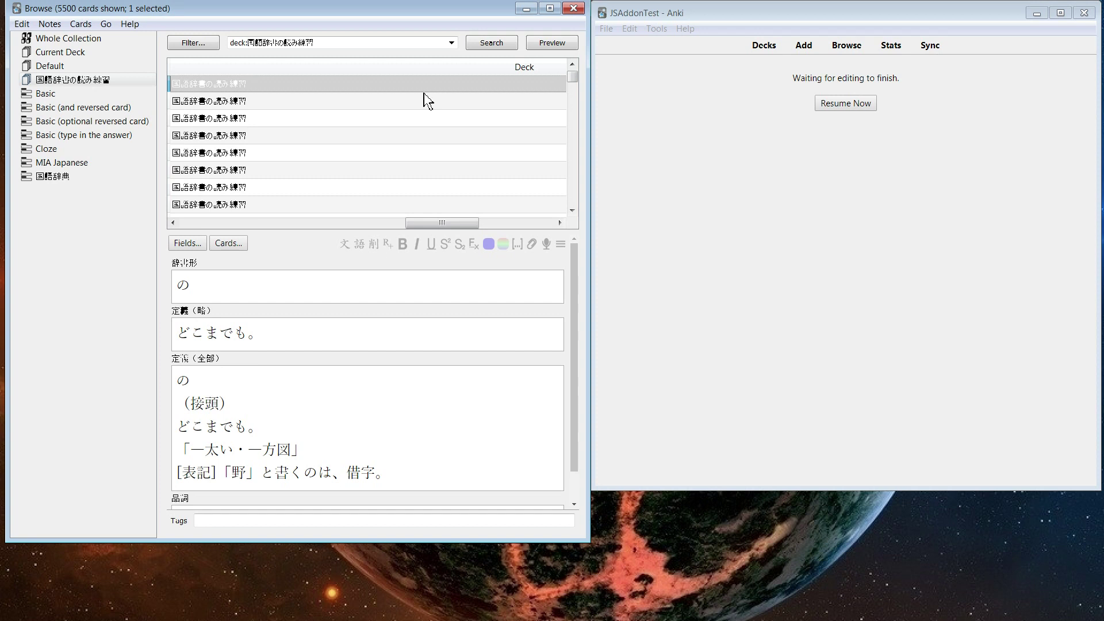
pyautogui.scroll(-2, 439, 115)
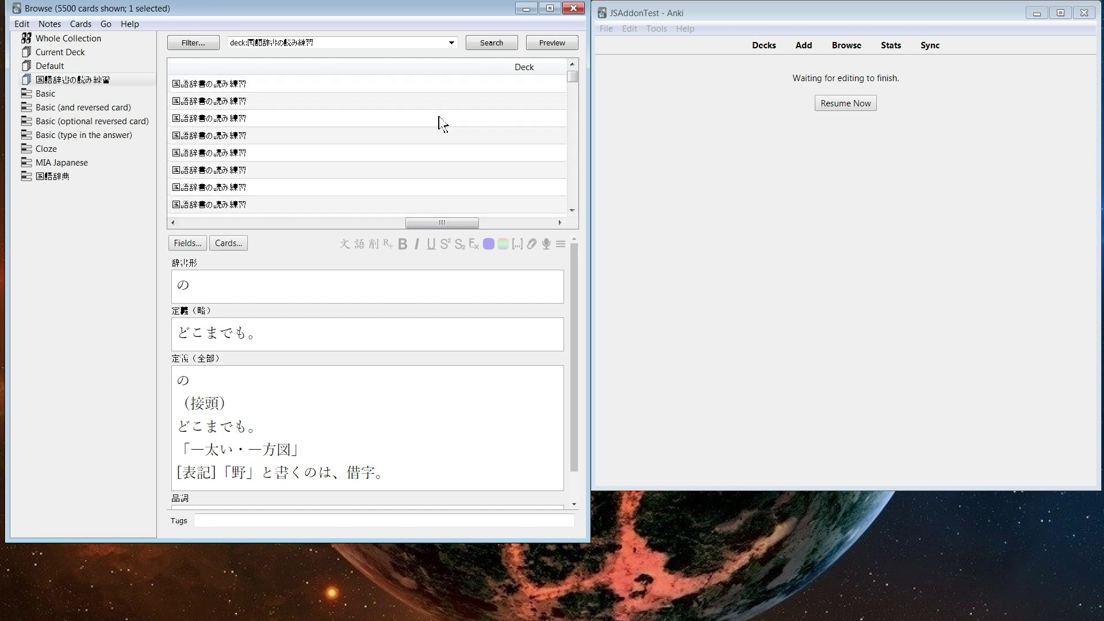
pyautogui.scroll(-1, 456, 173)
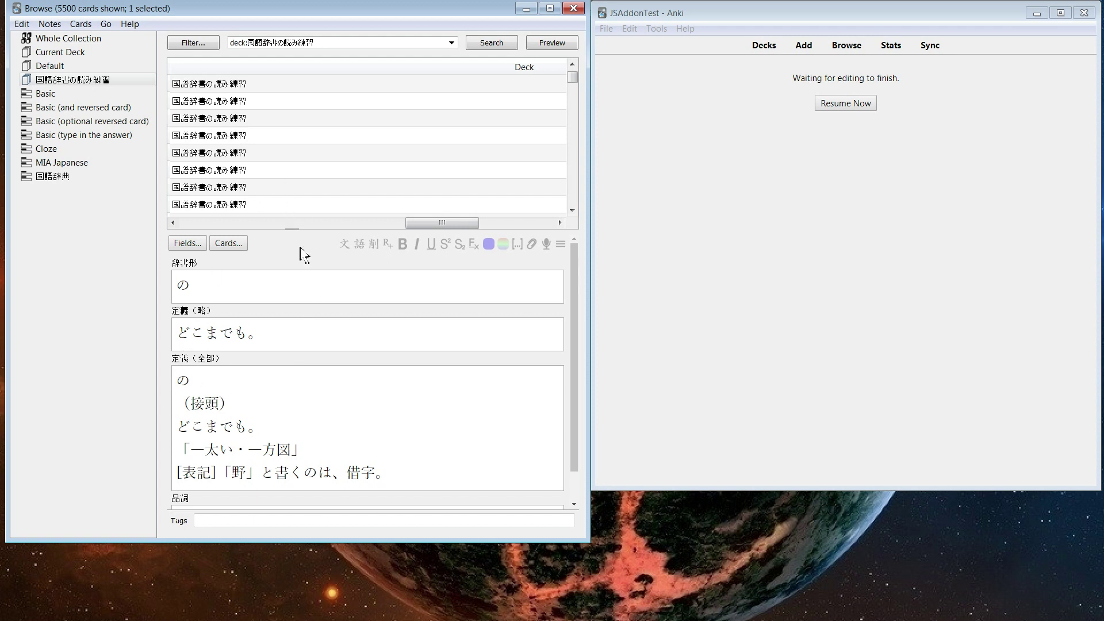
pyautogui.keyDown('shift'); pyautogui.click(278, 189); pyautogui.keyUp('shift')
pyautogui.moveTo(370, 254); pyautogui.dragTo(354, 466)
# Set up accent and furigana generation for the selected cards with 定義(全部) as origin and destination, in Overwrite mode.
pyautogui.click(21, 25)
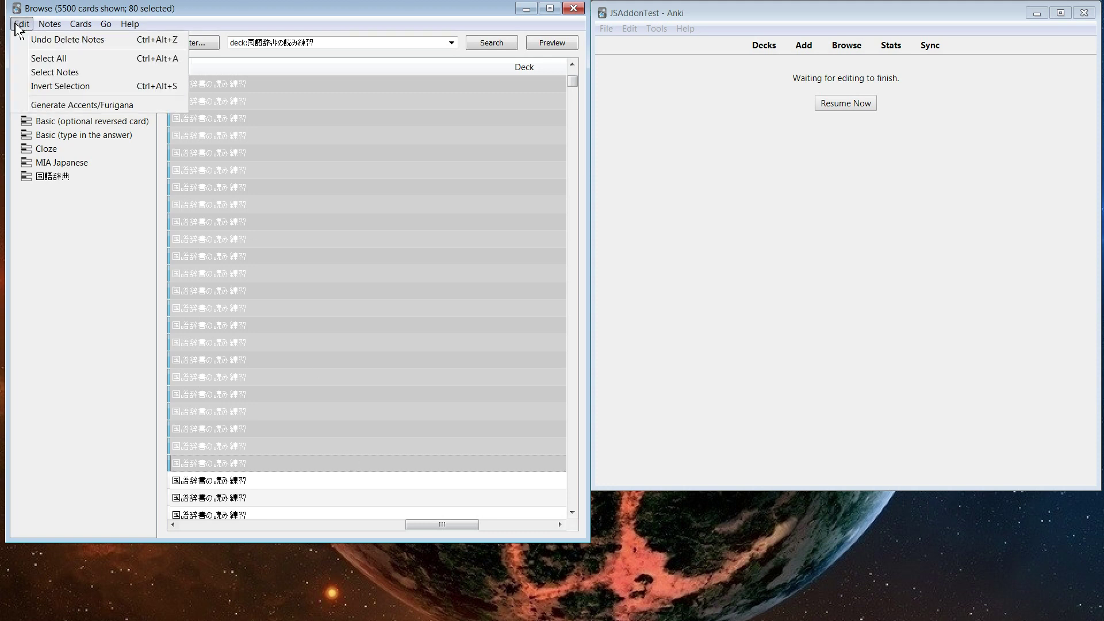
pyautogui.click(82, 104)
pyautogui.click(253, 311)
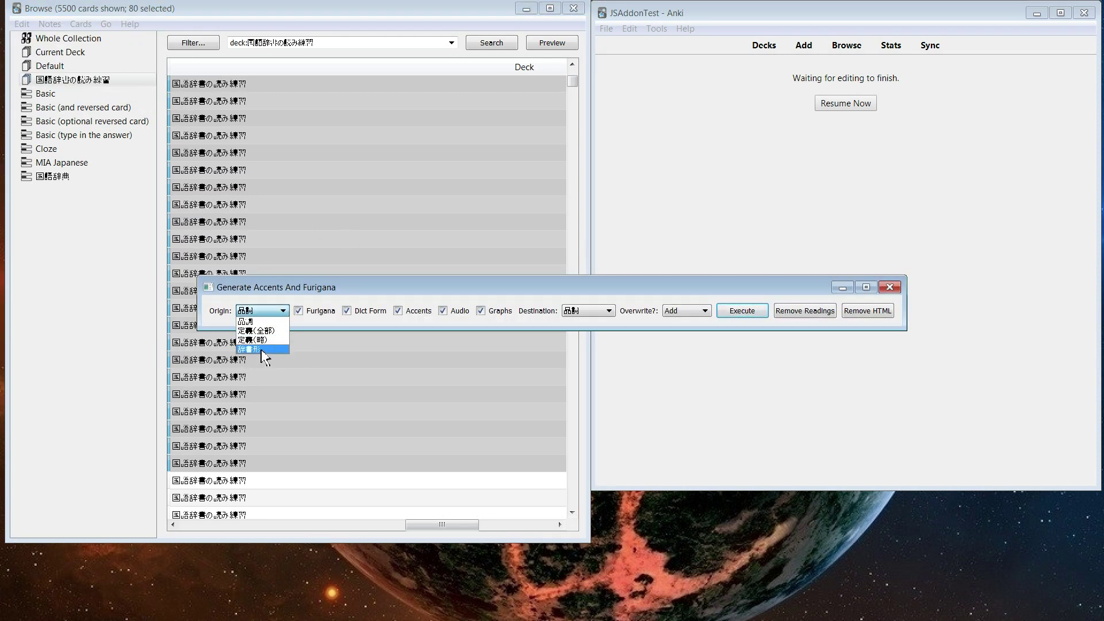
pyautogui.click(256, 330)
pyautogui.click(608, 311)
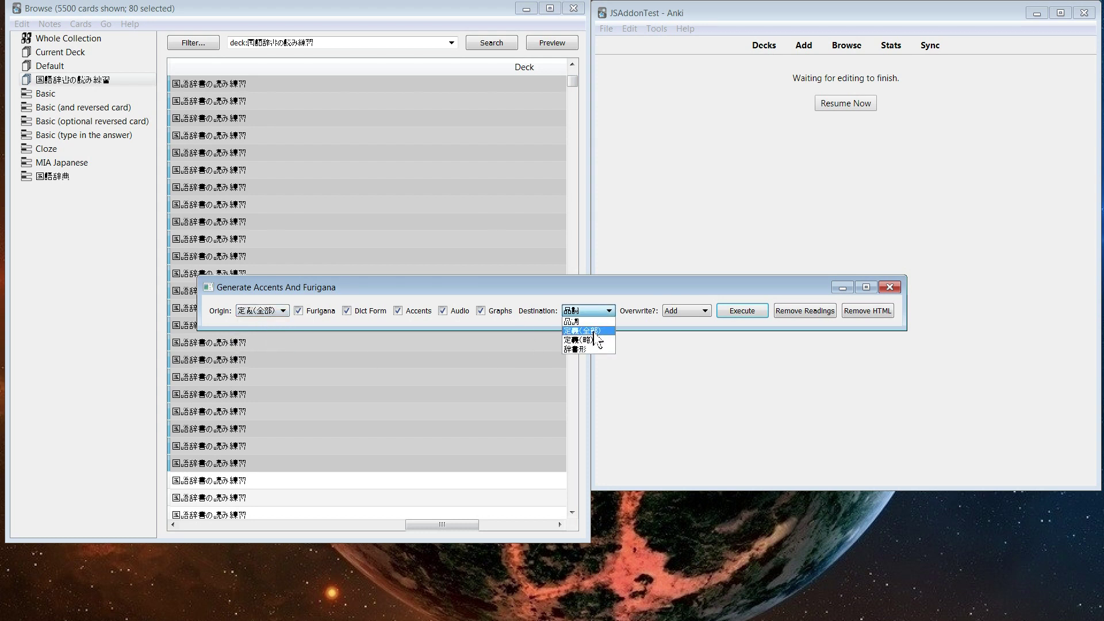
pyautogui.click(600, 331)
pyautogui.click(693, 311)
pyautogui.click(684, 330)
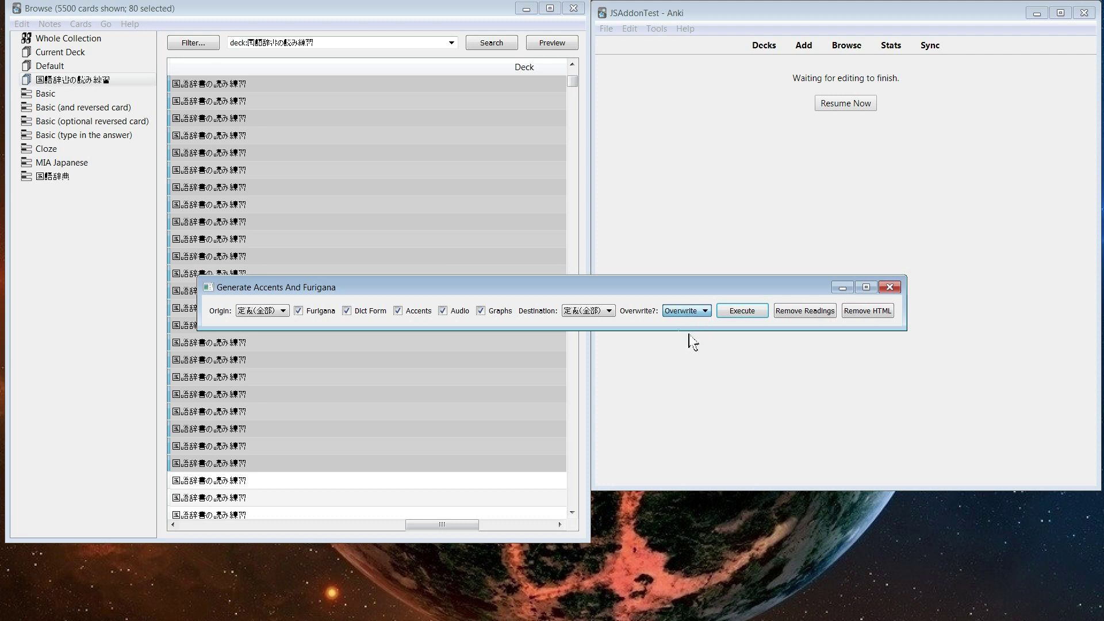
# Exclude audio and graphs, and run the accent and furigana generation on the selected cards.
pyautogui.click(442, 310)
pyautogui.click(481, 310)
pyautogui.moveTo(514, 290); pyautogui.dragTo(345, 262)
pyautogui.click(567, 284)
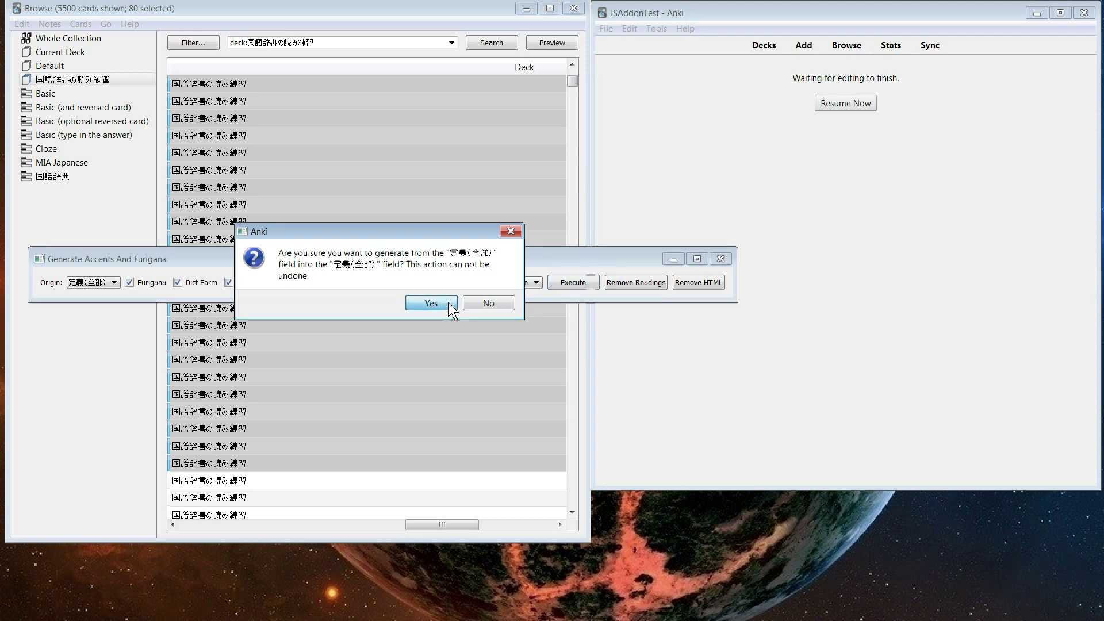
pyautogui.click(451, 308)
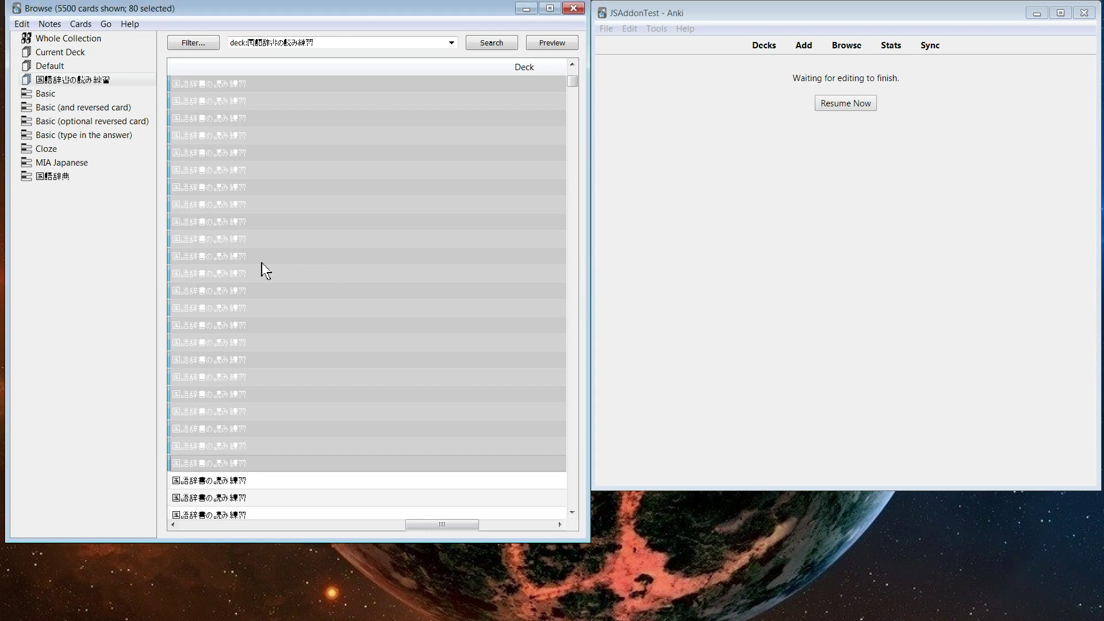
# Examine the generated readings and accents in the full definition of the 四 card.
pyautogui.click(340, 224)
pyautogui.scroll(-5, 371, 455)
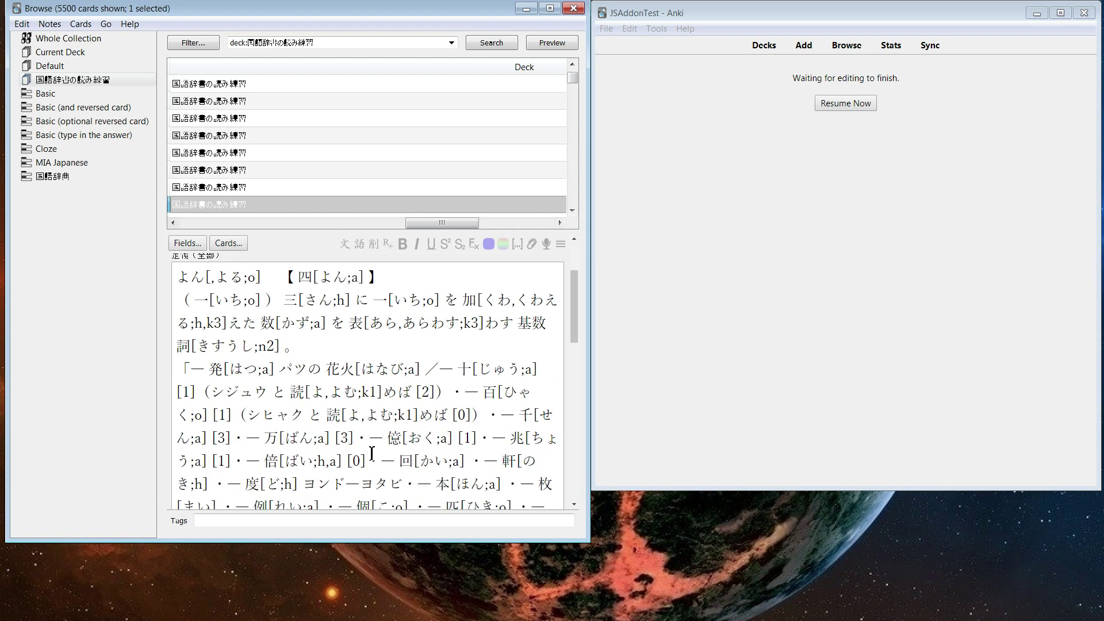
pyautogui.scroll(-10, 371, 455)
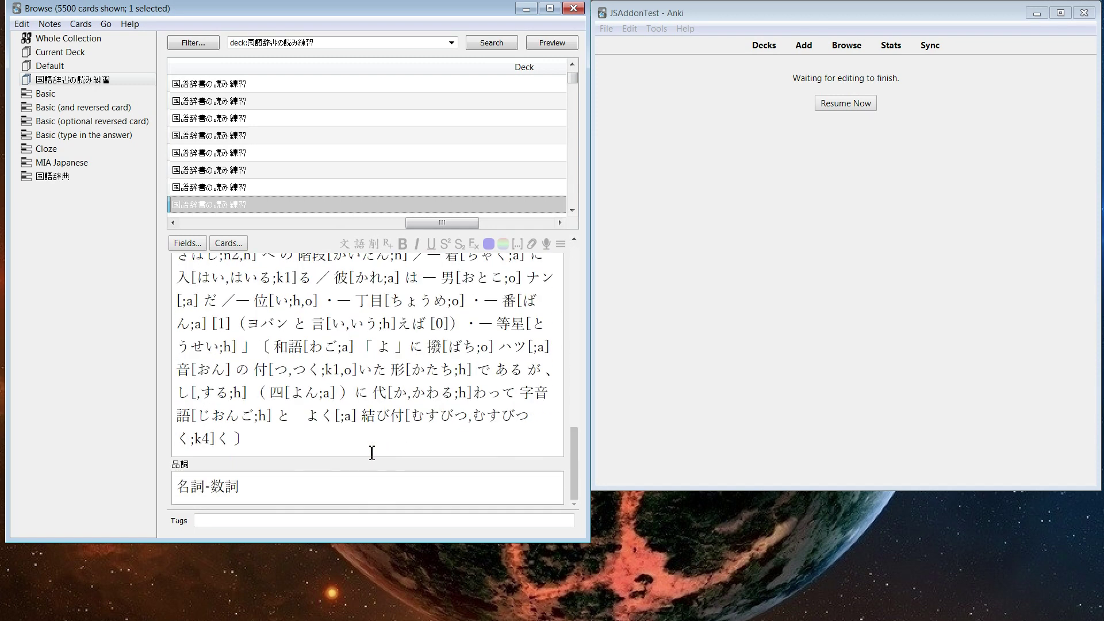
pyautogui.scroll(15, 371, 452)
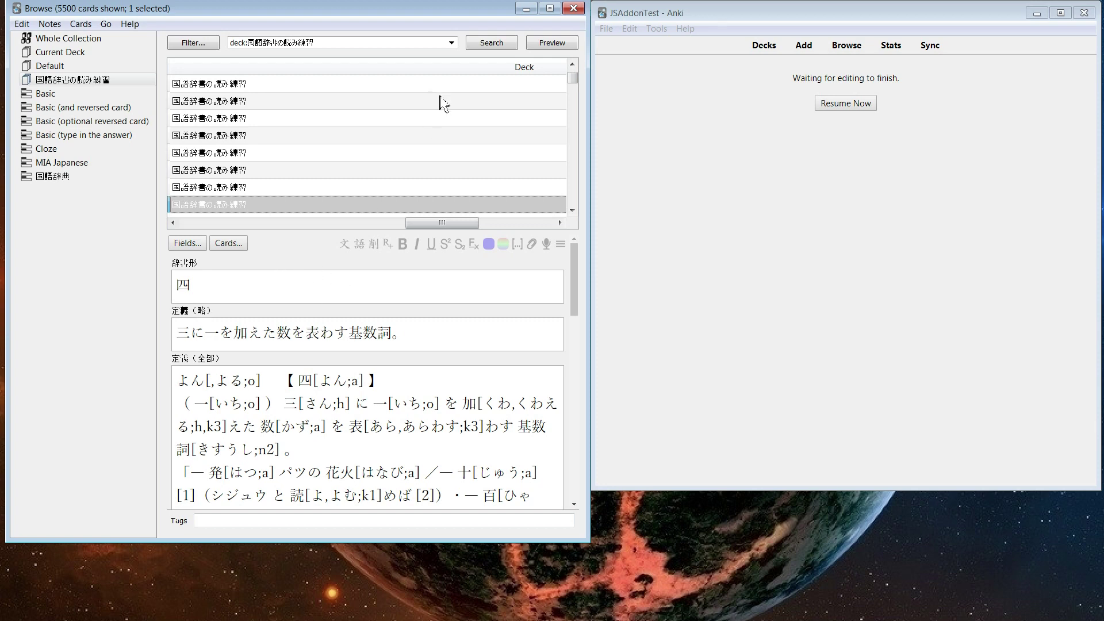
# Add a parsing overwrite rule from the 話 card's full definition that replaces 話[はなし;o] with 話[はなし;h].
pyautogui.click(246, 138)
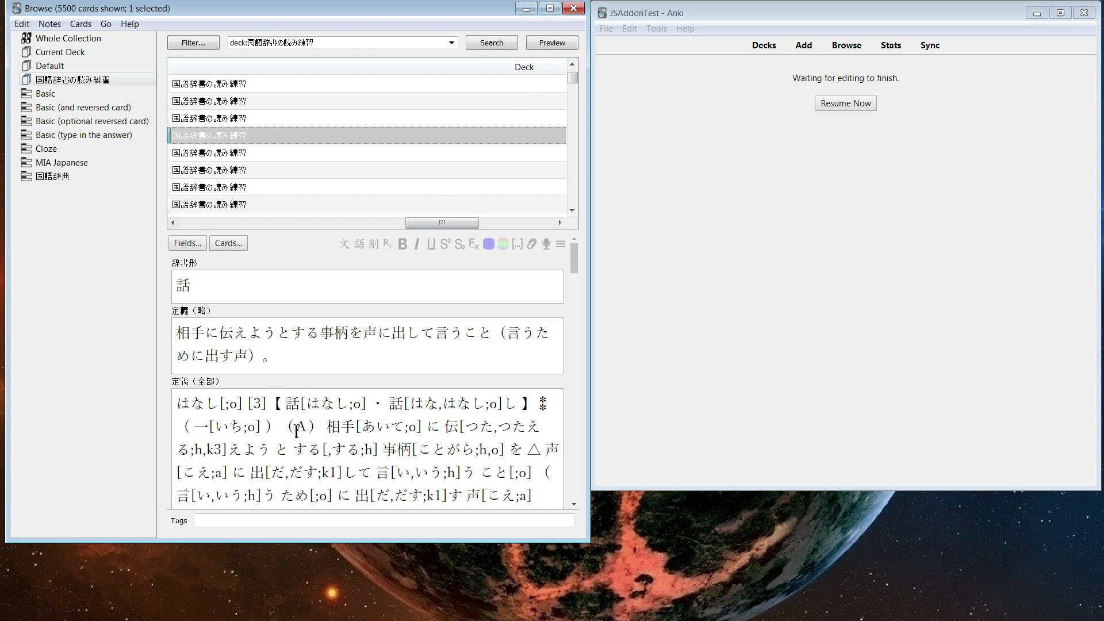
pyautogui.moveTo(293, 412); pyautogui.dragTo(363, 404)
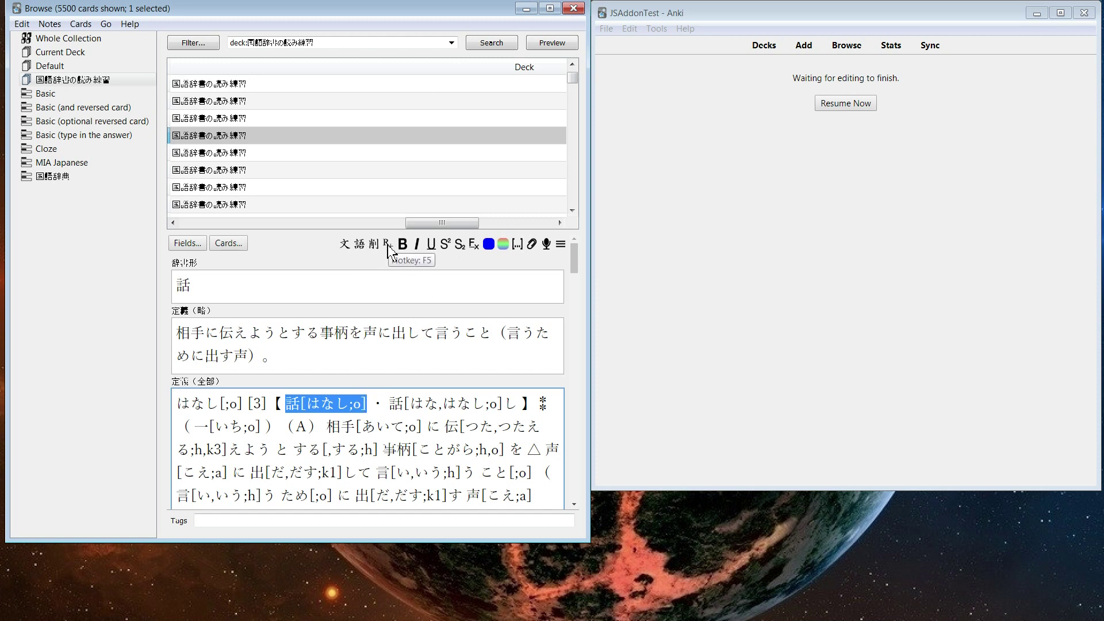
pyautogui.moveTo(287, 411); pyautogui.dragTo(363, 397)
pyautogui.rightClick(360, 414)
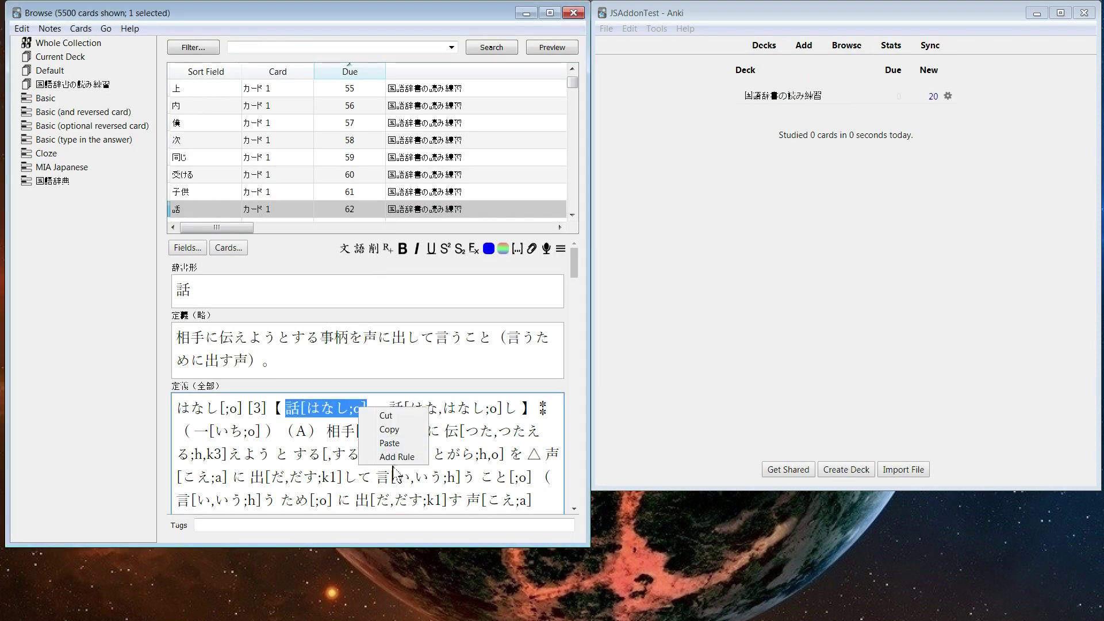
pyautogui.click(395, 459)
pyautogui.moveTo(233, 263); pyautogui.dragTo(176, 260)
pyautogui.hotkey('ctrl', 'c')
pyautogui.click(377, 264)
pyautogui.hotkey('ctrl', 'v')
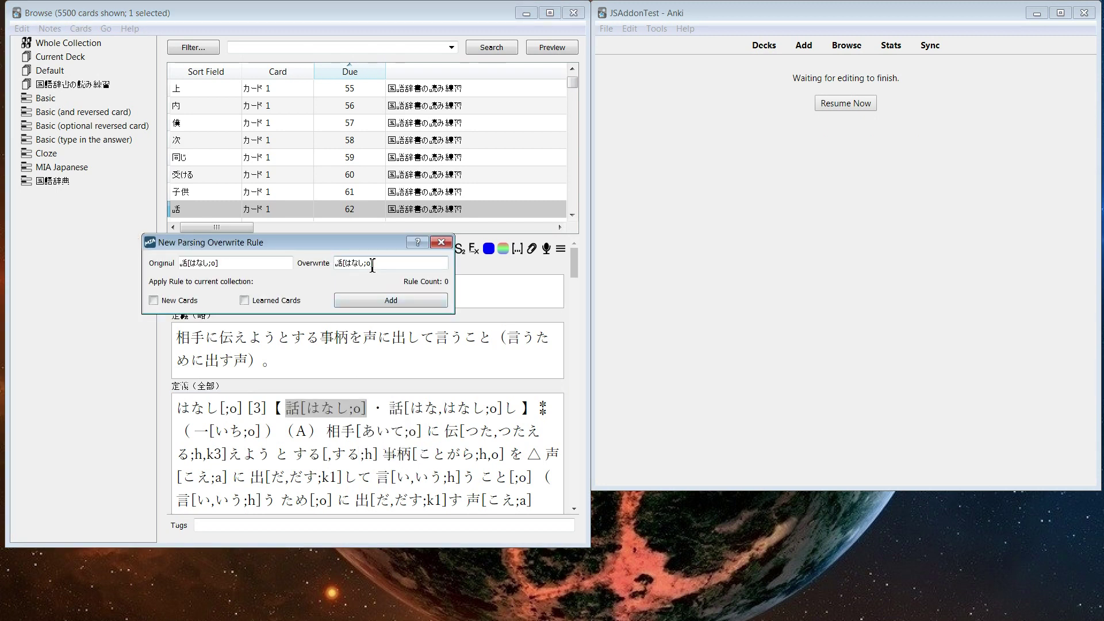
pyautogui.write('h')
pyautogui.click(375, 305)
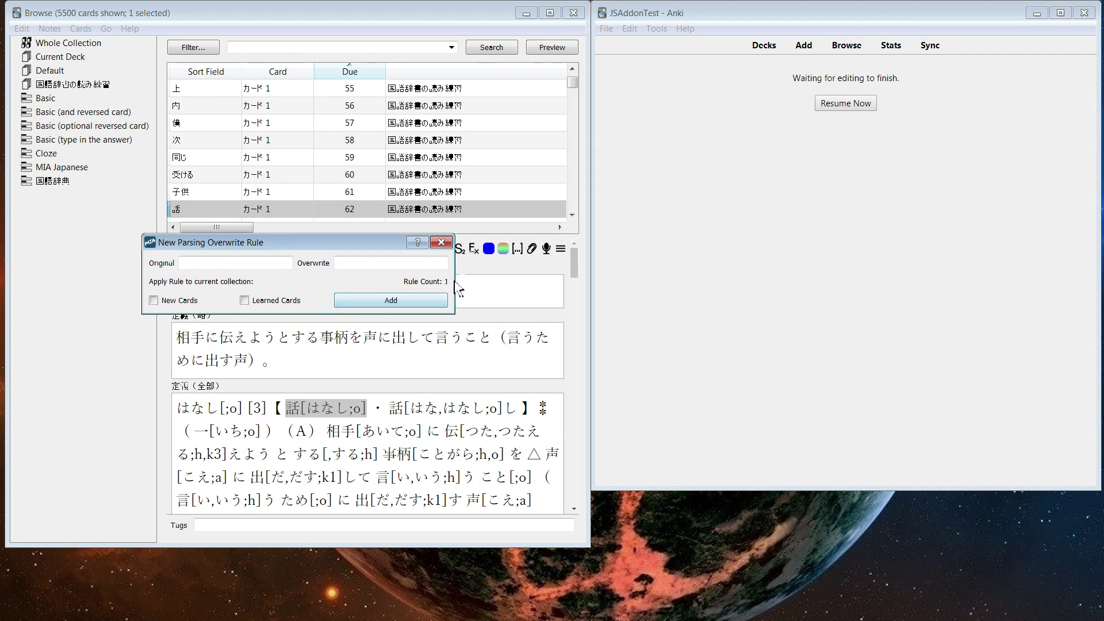
pyautogui.click(441, 242)
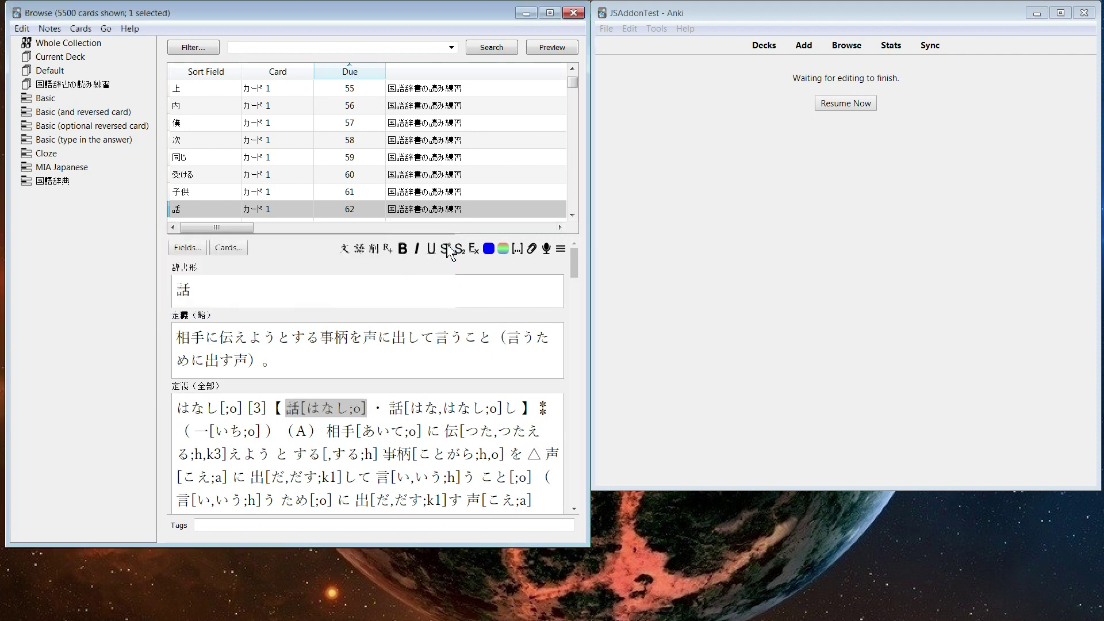
# Strip the readings from the 話 card's full definition and regenerate them with the new rule.
pyautogui.click(409, 448)
pyautogui.scroll(-2, 405, 426)
pyautogui.scroll(2, 391, 379)
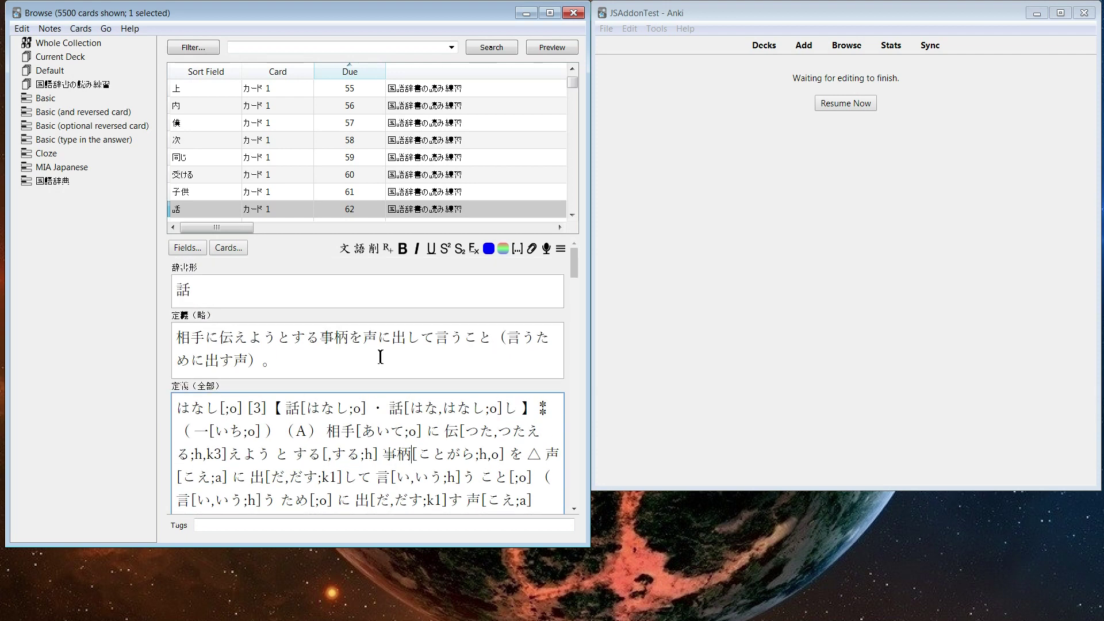
pyautogui.scroll(-1, 374, 363)
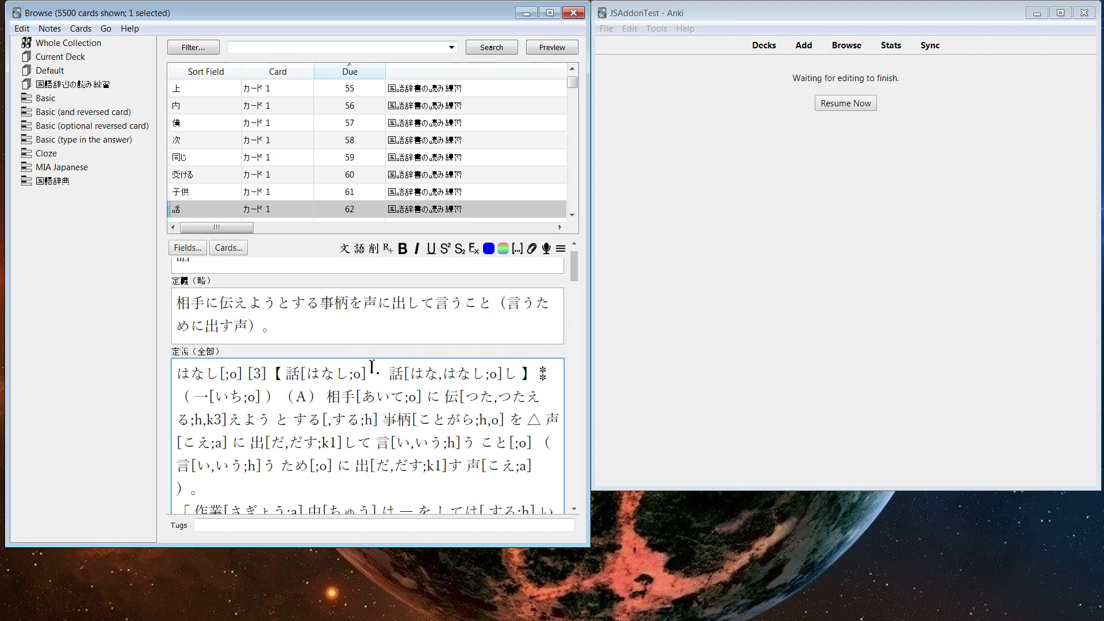
pyautogui.click(374, 249)
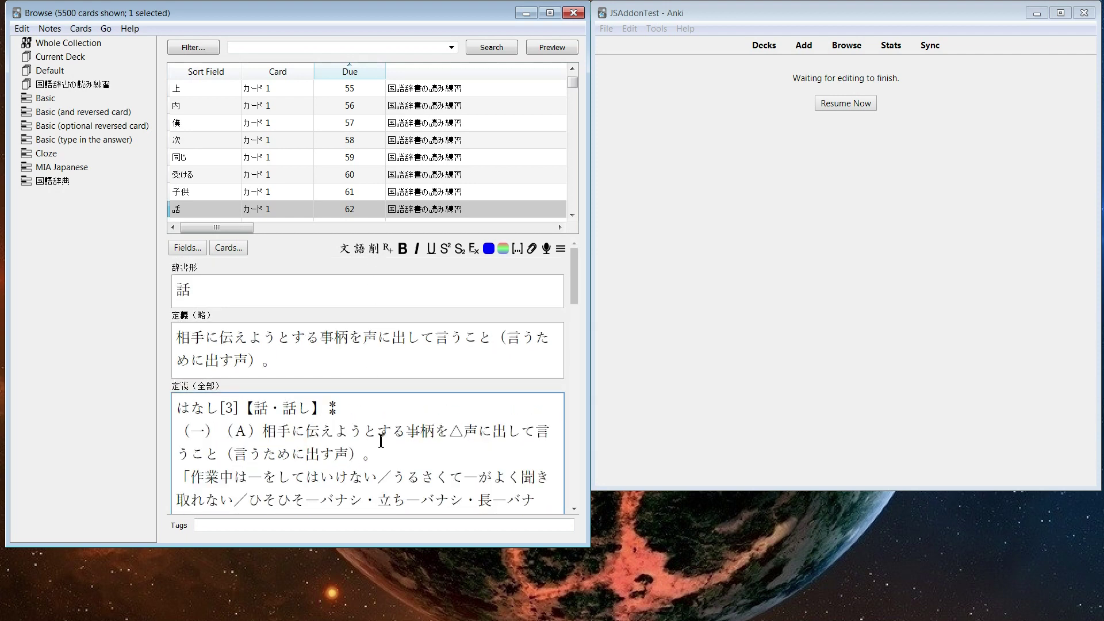
pyautogui.scroll(-1, 386, 432)
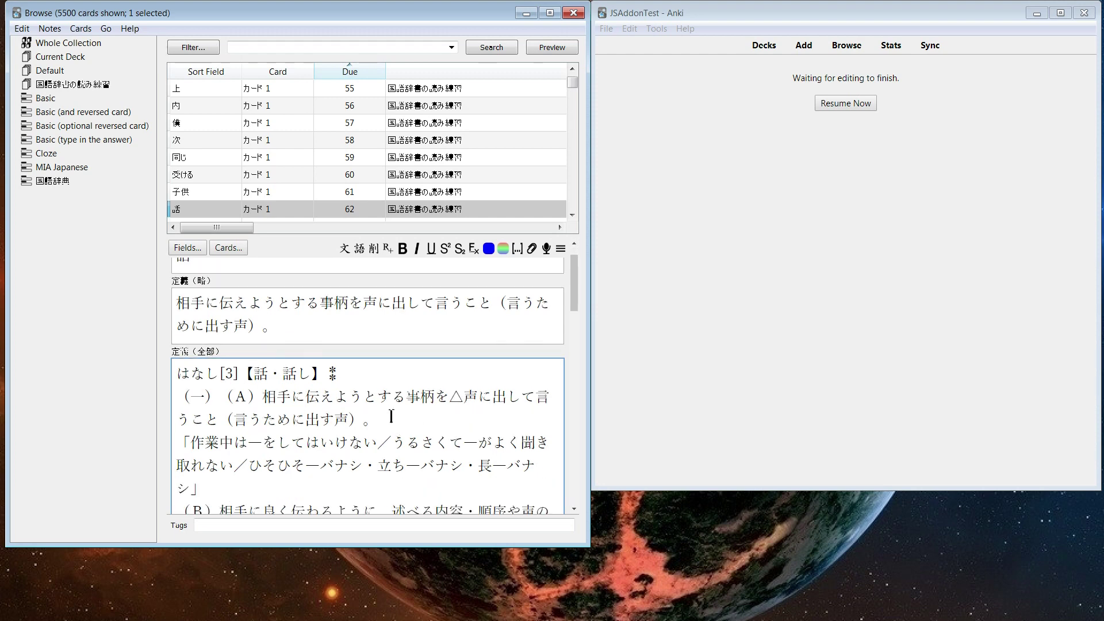
pyautogui.click(348, 252)
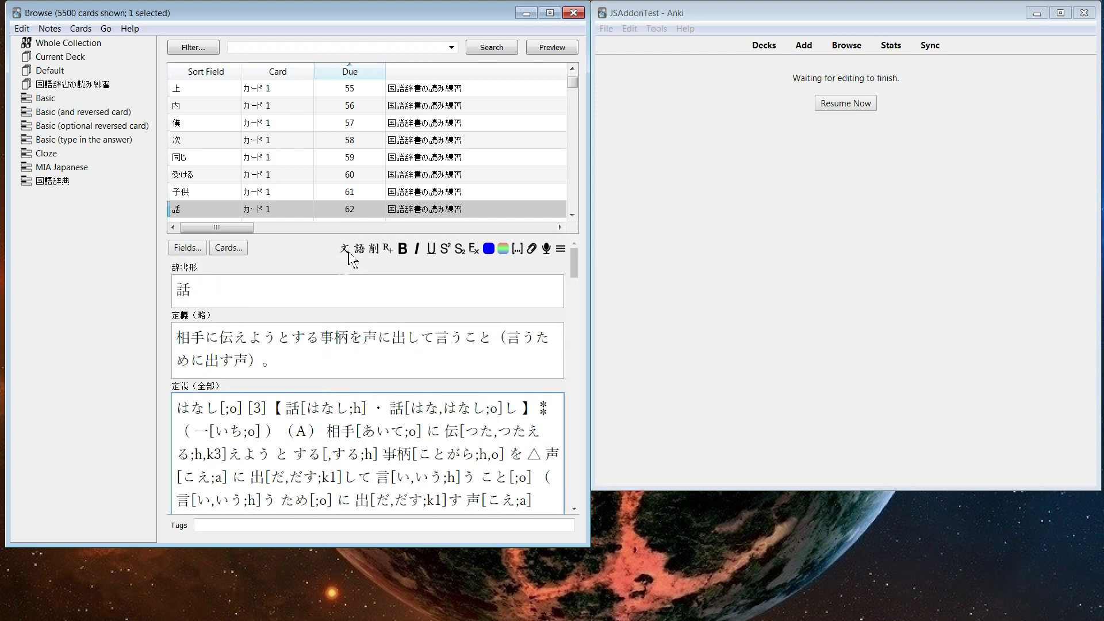
pyautogui.doubleClick(356, 409)
pyautogui.click(368, 412)
pyautogui.moveTo(371, 412); pyautogui.dragTo(279, 408)
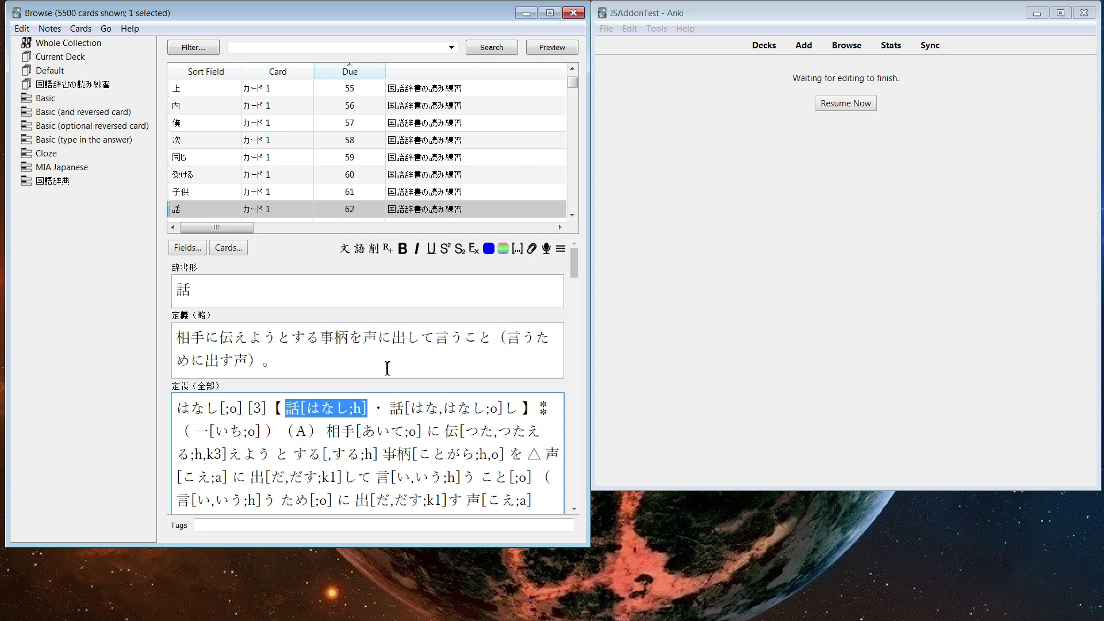
pyautogui.rightClick(350, 408)
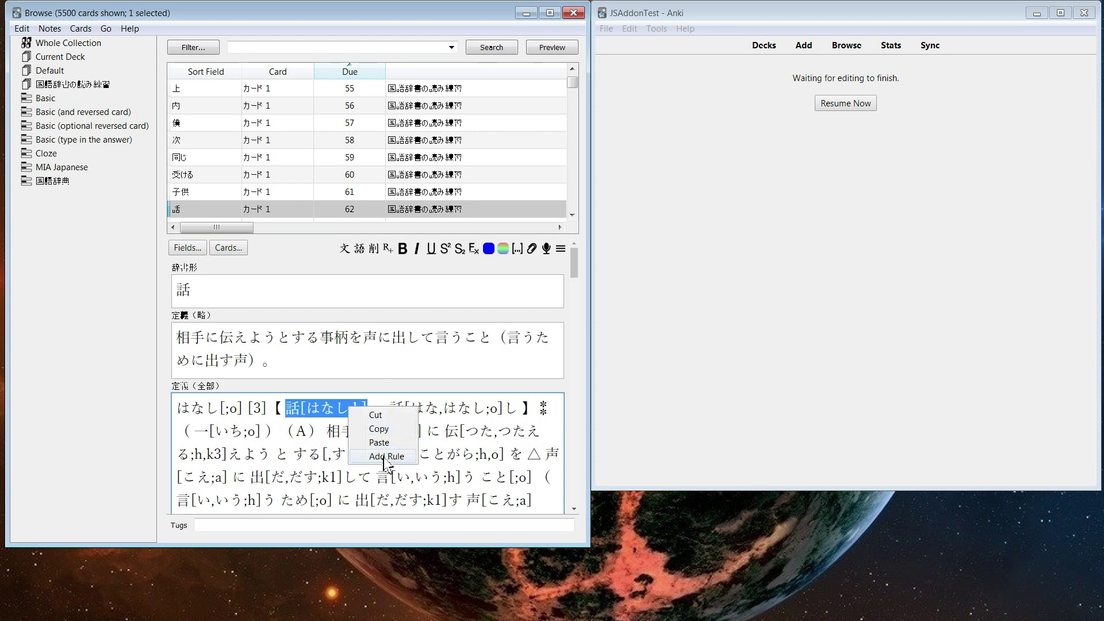
pyautogui.click(385, 457)
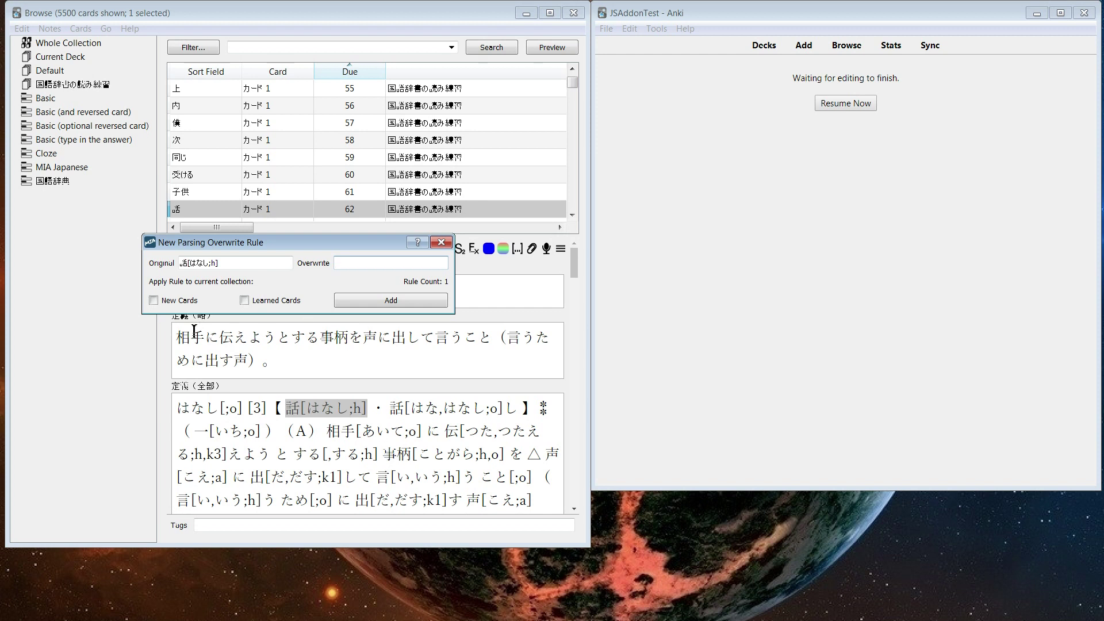
pyautogui.moveTo(231, 260); pyautogui.dragTo(184, 263)
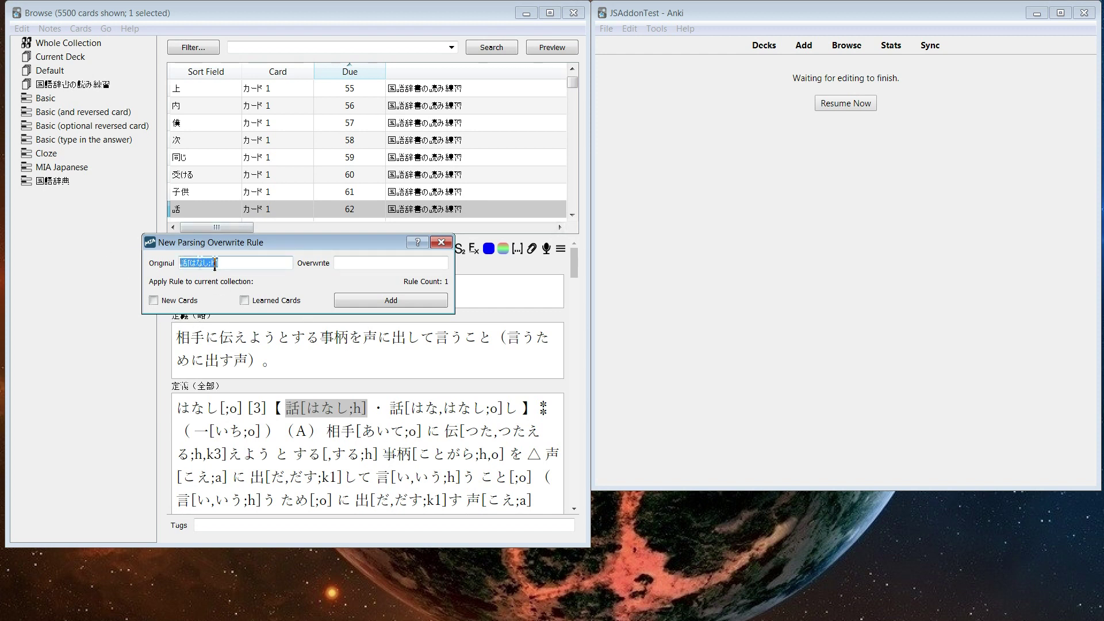
pyautogui.click(345, 262)
pyautogui.hotkey('ctrl', 'v')
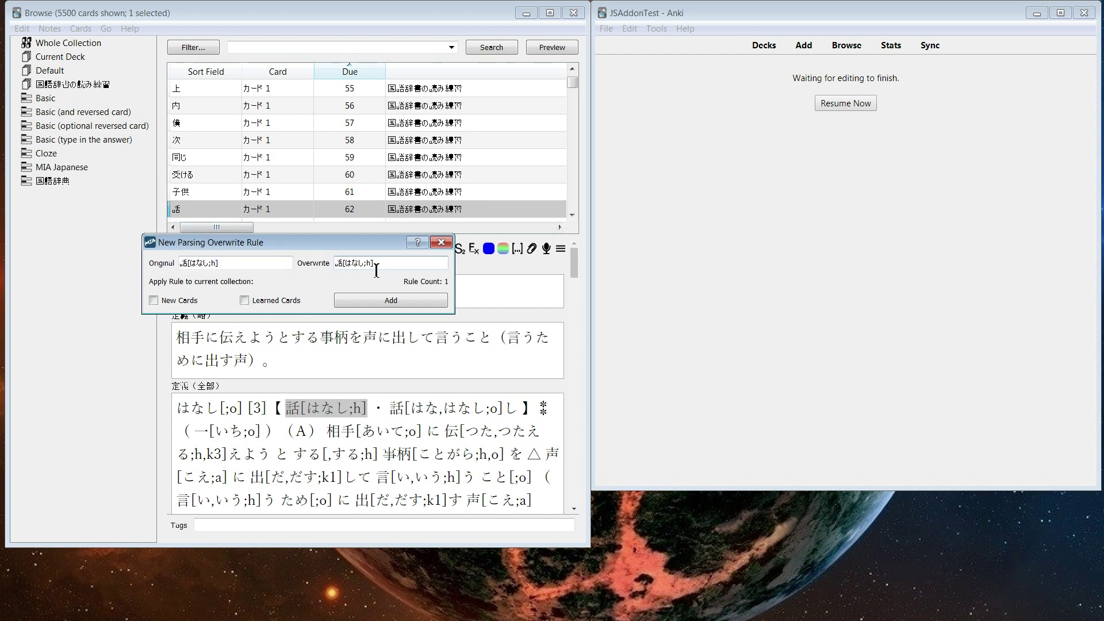
pyautogui.click(441, 242)
pyautogui.click(394, 437)
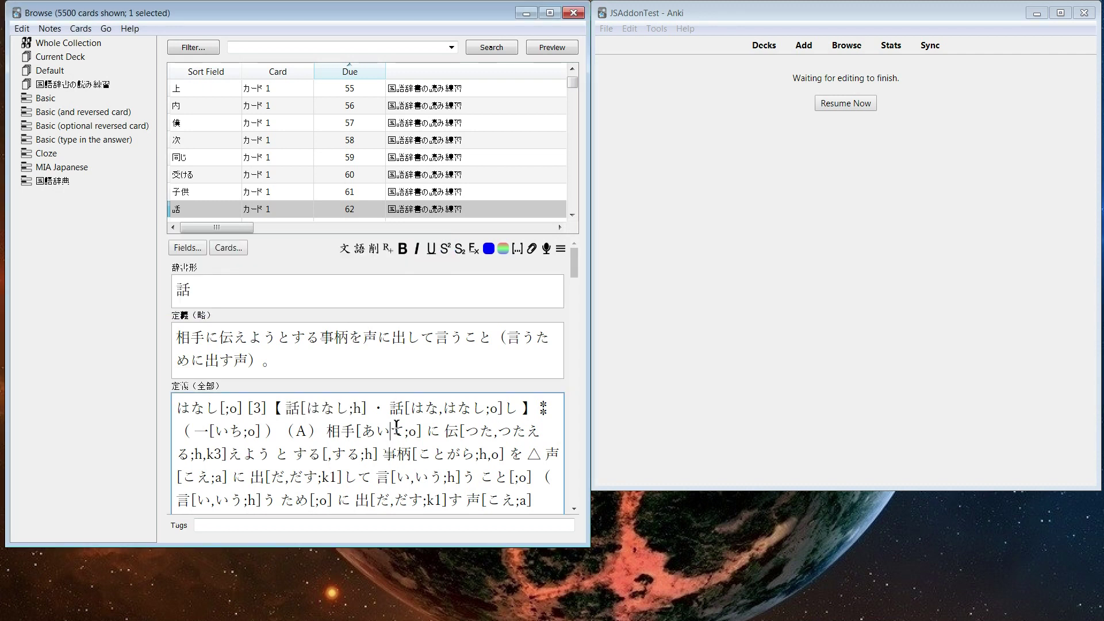
# Search the cards for 話[はな,はなし;o]し from the 話 card's full definition, and clear the search text.
pyautogui.moveTo(519, 408); pyautogui.dragTo(394, 402)
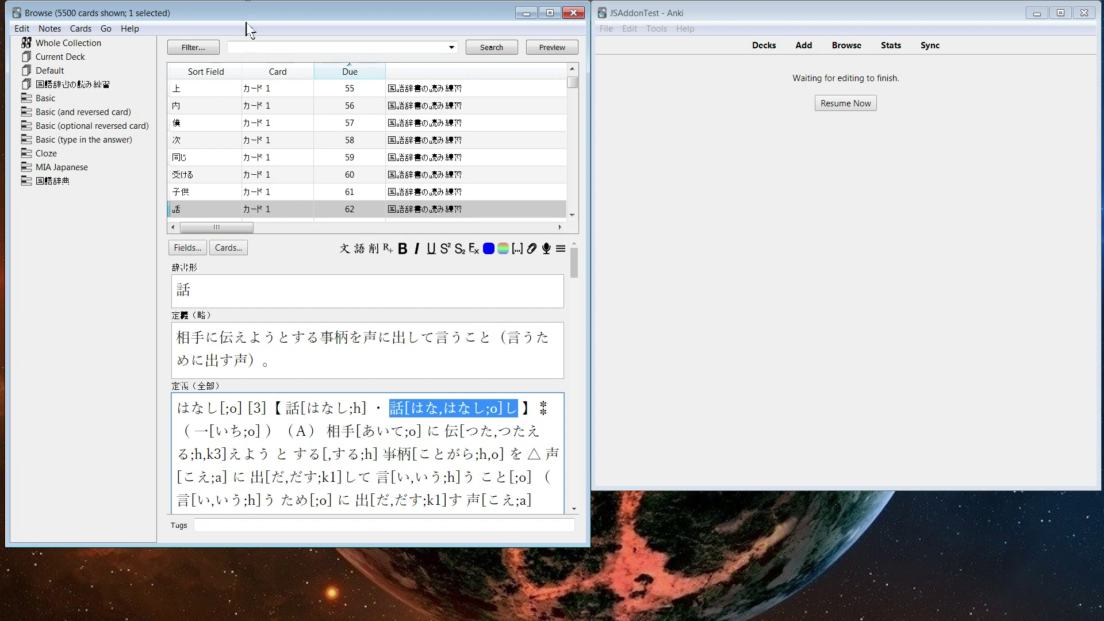
pyautogui.click(272, 47)
pyautogui.hotkey('ctrl', 'v')
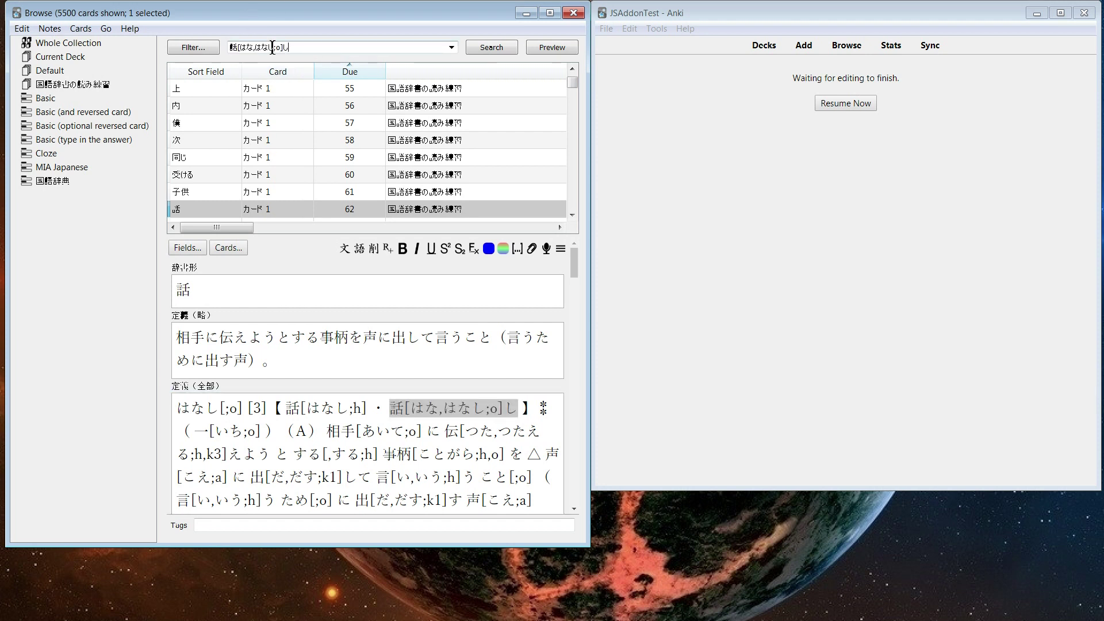
pyautogui.press('Return')
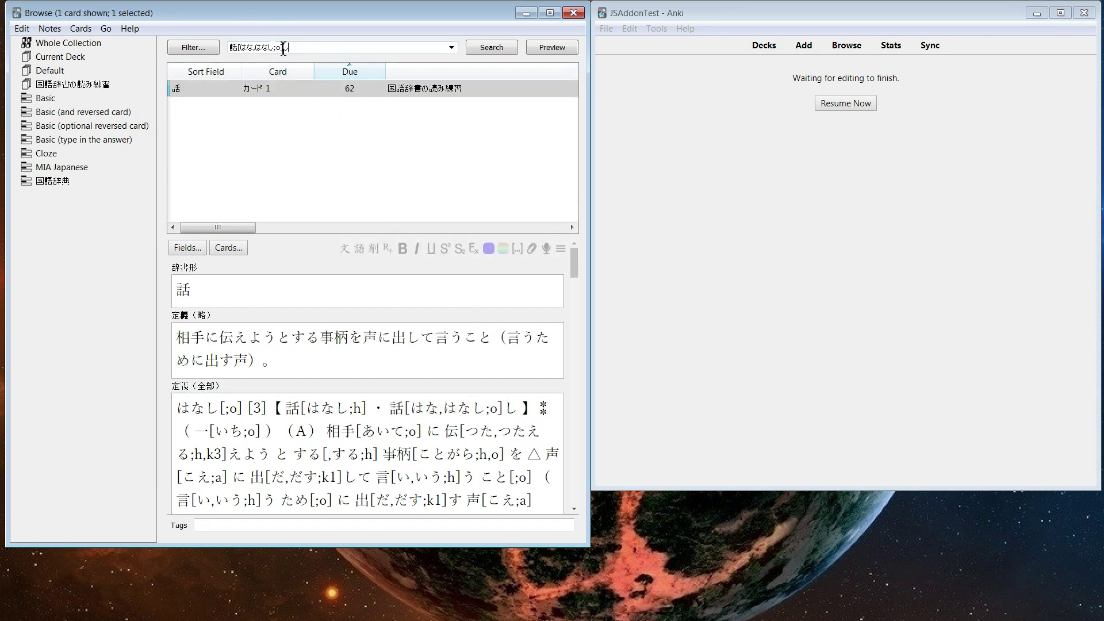
pyautogui.hotkey('ctrl', 'a')
pyautogui.press('BackSpace')
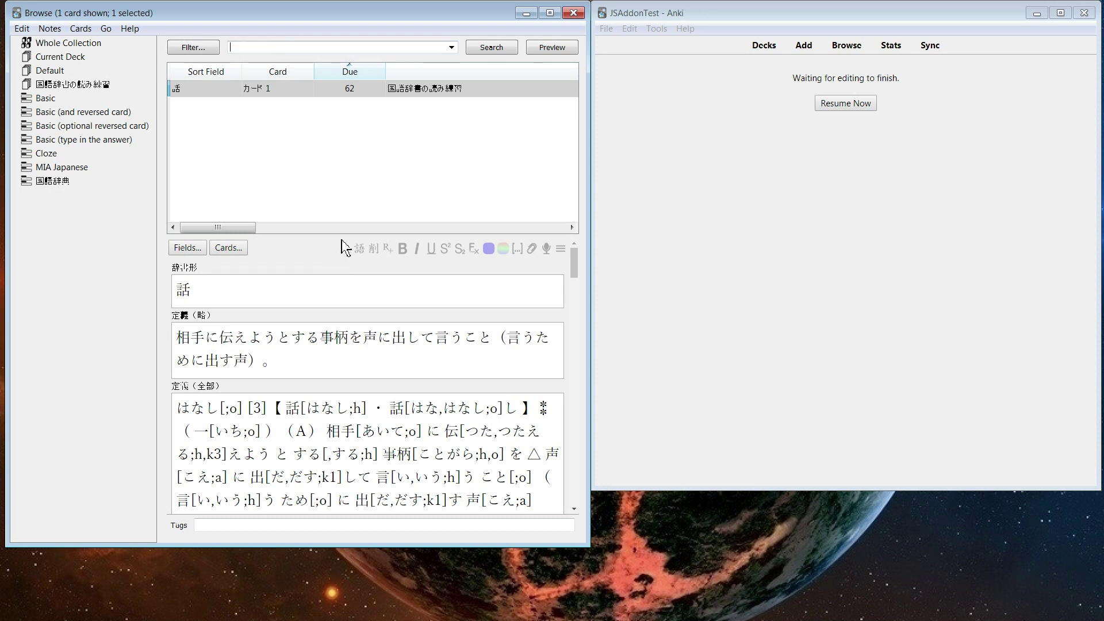
# Find the reading 良[よ,よく;k1]く in section (B) of the 話 card's full definition and search the cards for it.
pyautogui.click(326, 476)
pyautogui.scroll(-1, 289, 364)
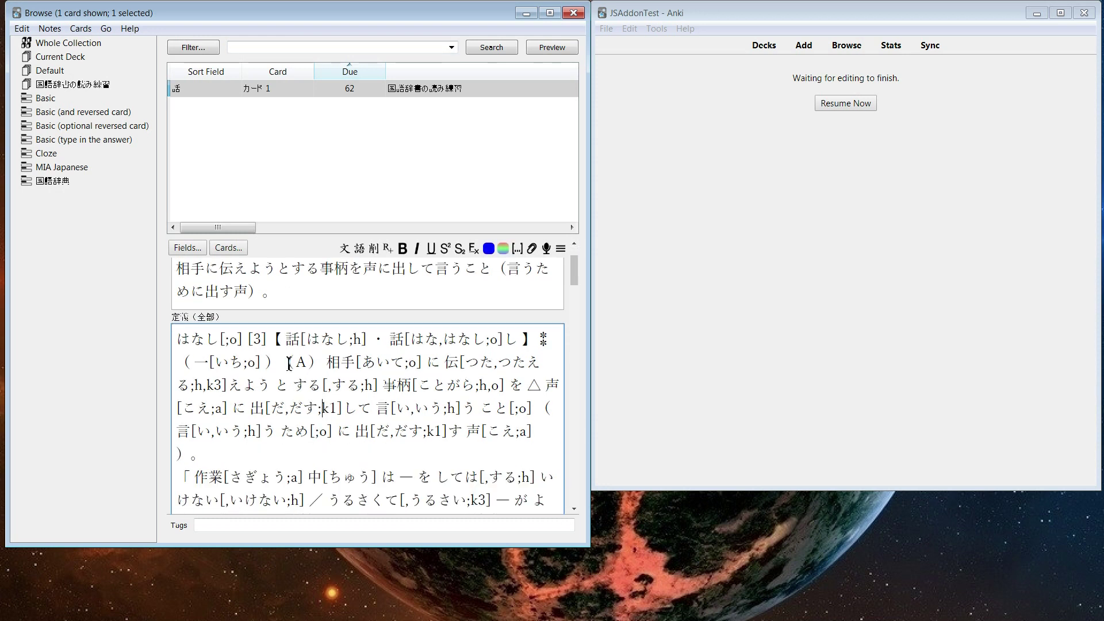
pyautogui.moveTo(245, 409); pyautogui.dragTo(343, 409)
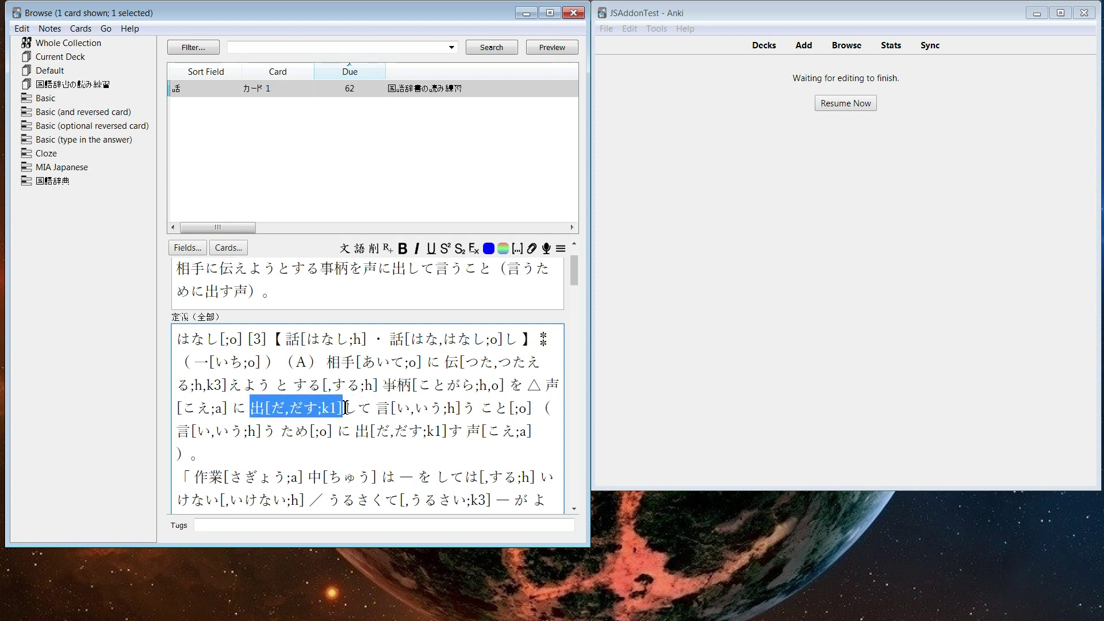
pyautogui.click(387, 400)
pyautogui.scroll(-1, 396, 418)
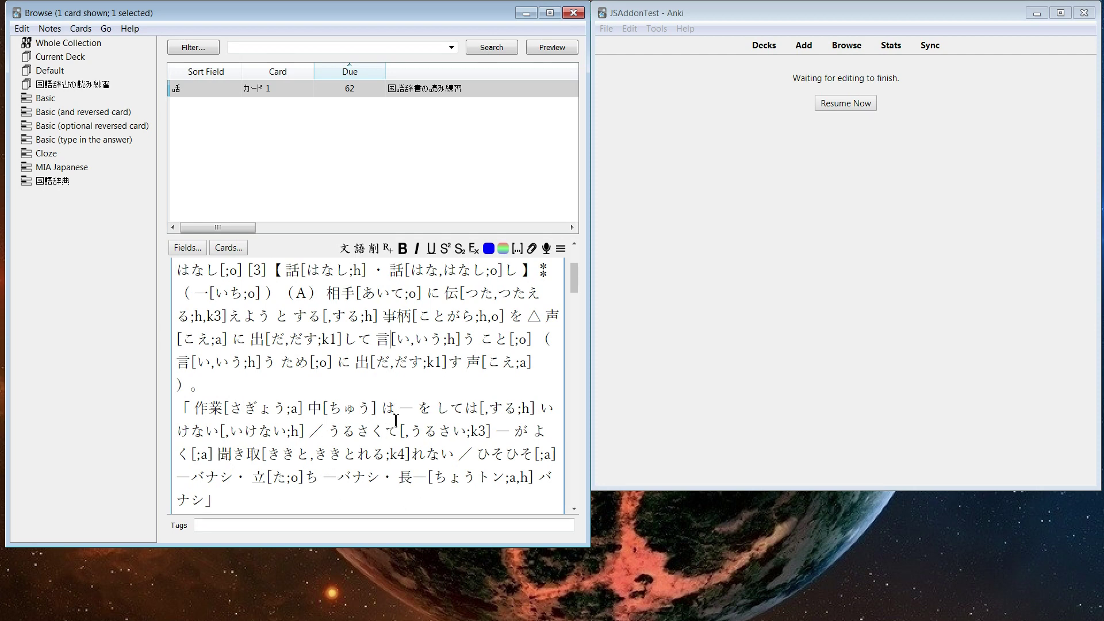
pyautogui.scroll(-3, 395, 418)
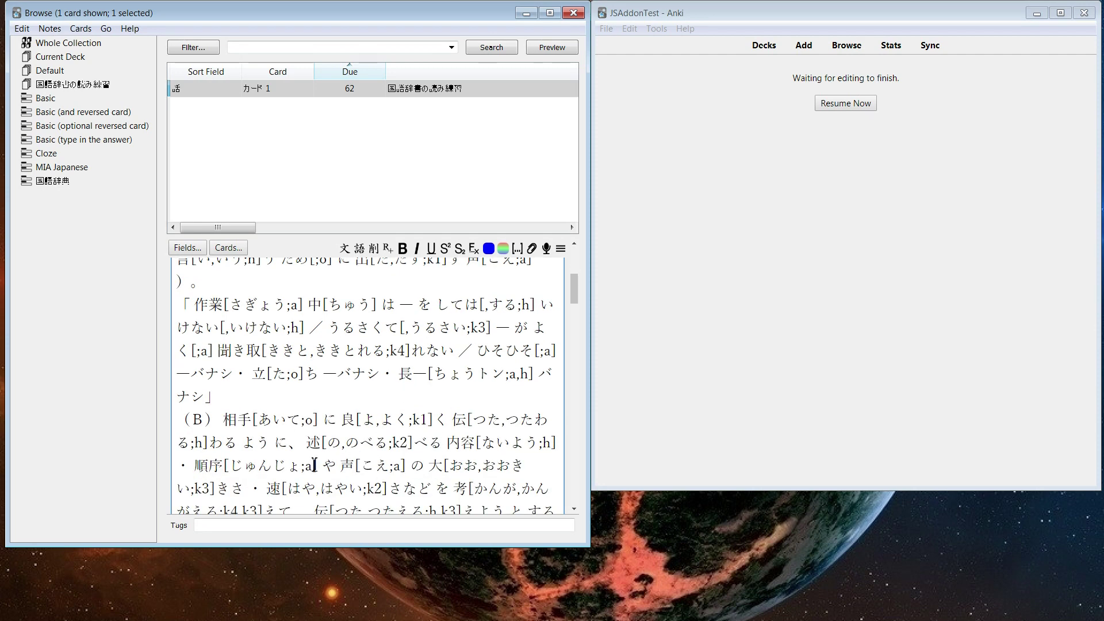
pyautogui.click(351, 417)
pyautogui.moveTo(343, 425); pyautogui.dragTo(448, 419)
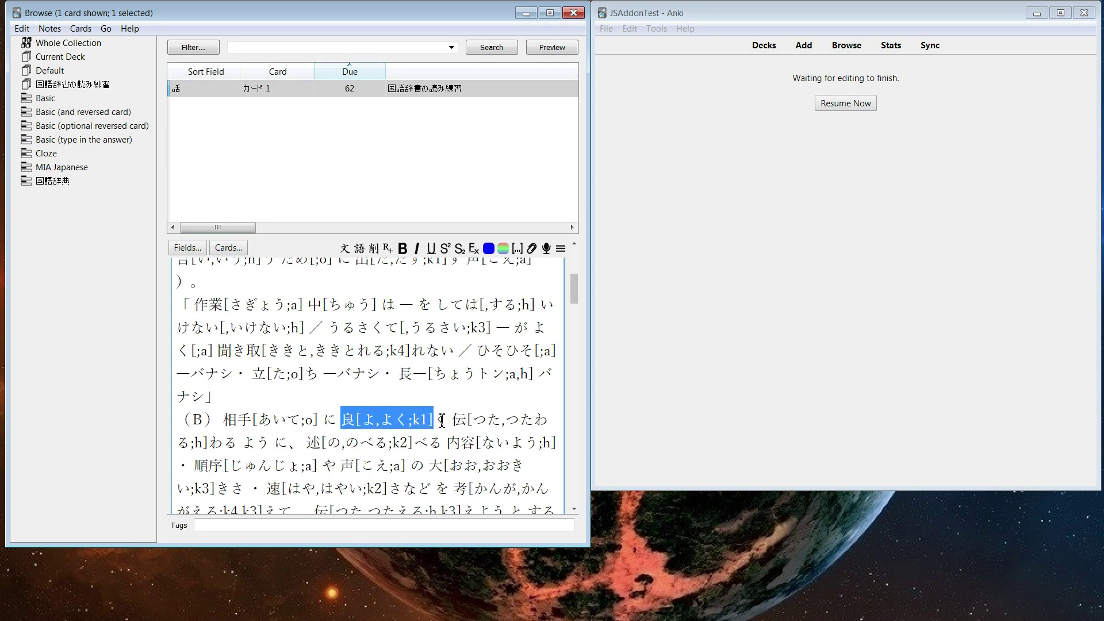
pyautogui.click(309, 50)
pyautogui.hotkey('ctrl', 'v')
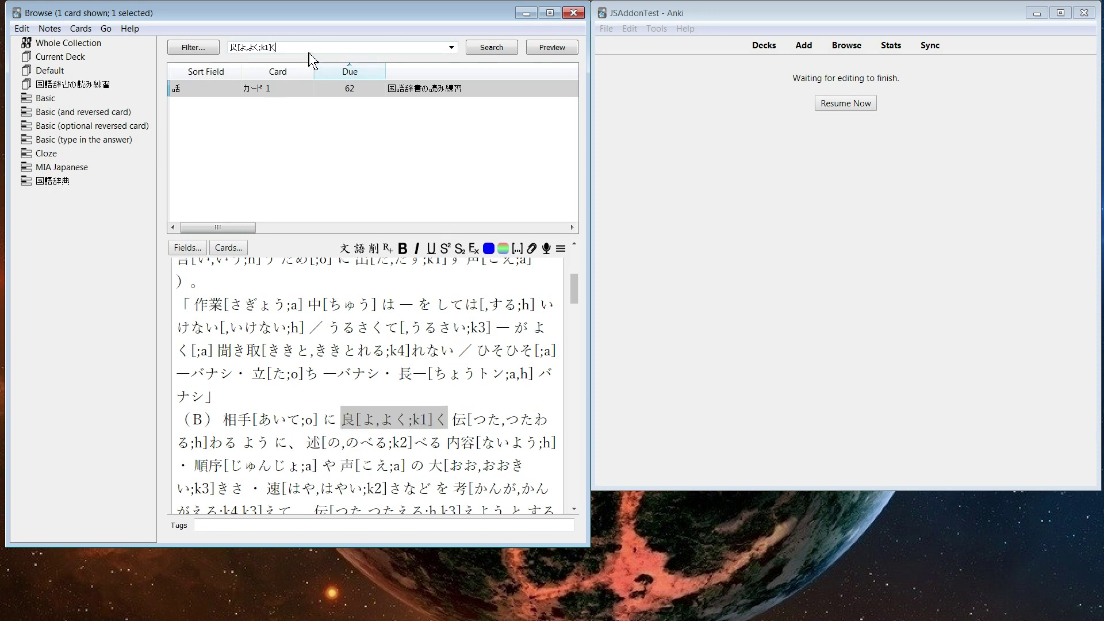
pyautogui.press('Return')
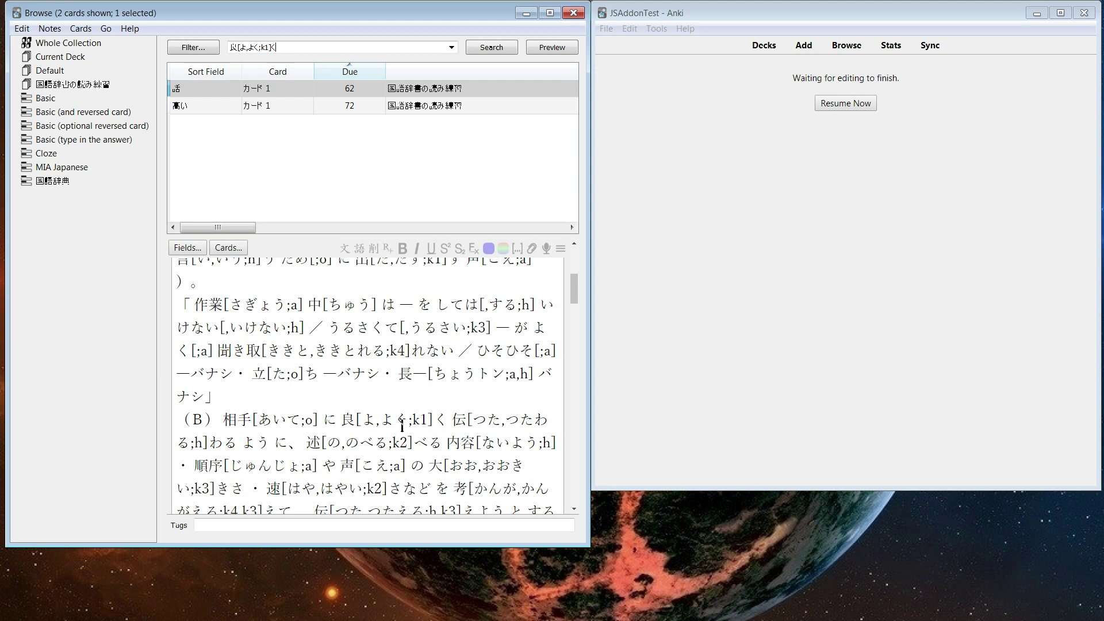
# Create a parsing overwrite rule from the 話 card's full definition that replaces 良[よ,よく;k1]く with 良[よ,よく;o]く.
pyautogui.moveTo(430, 421); pyautogui.dragTo(342, 421)
pyautogui.hotkey('ctrl', 'c')
pyautogui.click(449, 420)
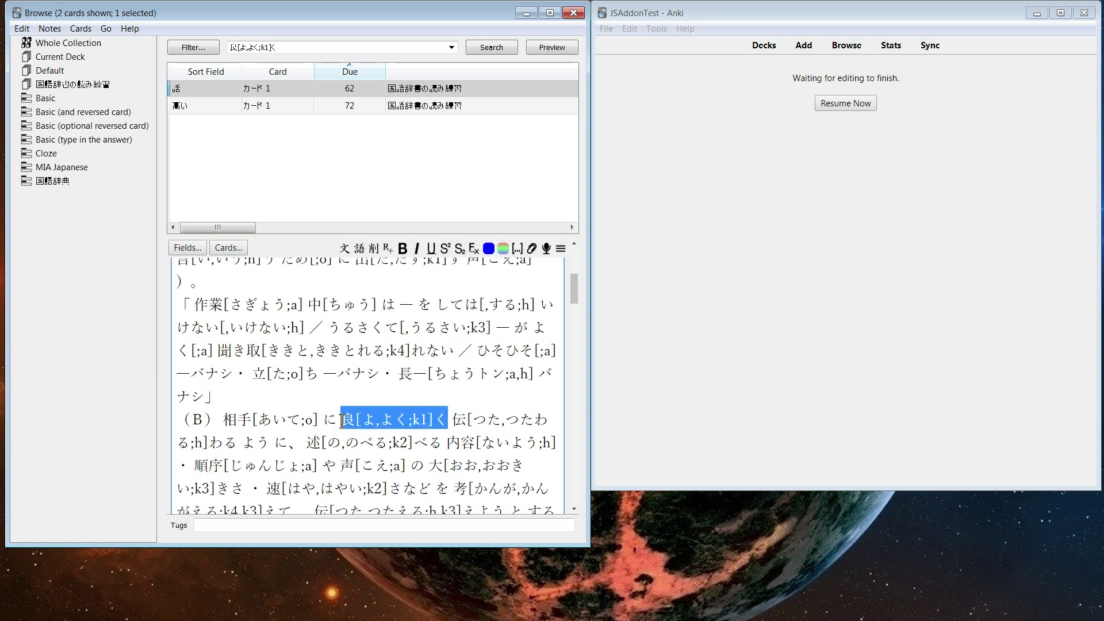
pyautogui.rightClick(409, 418)
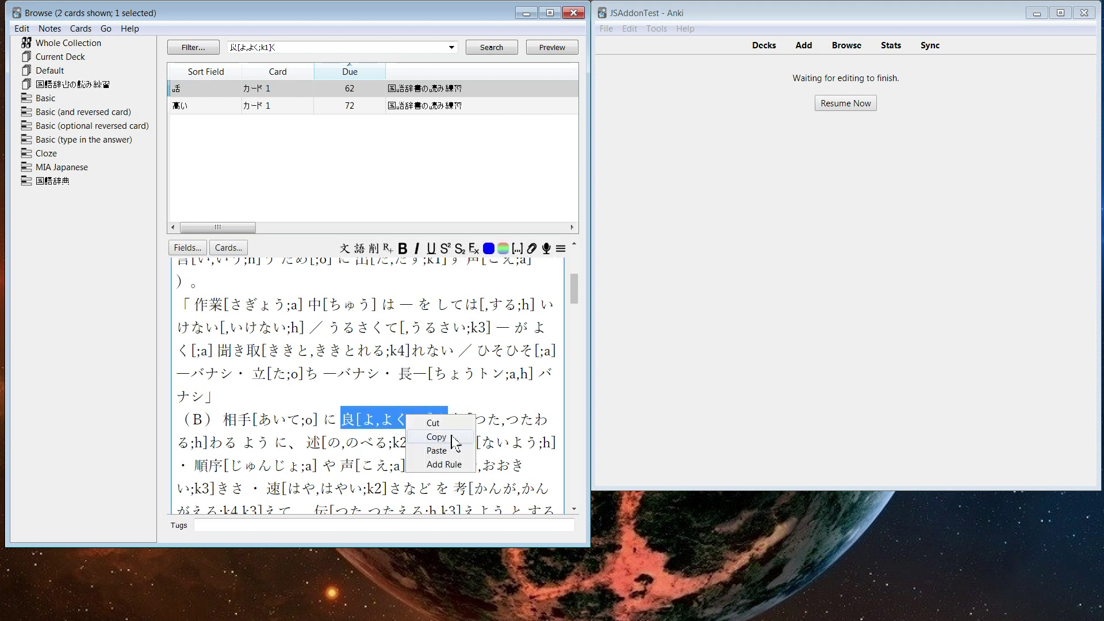
pyautogui.click(444, 465)
pyautogui.click(367, 263)
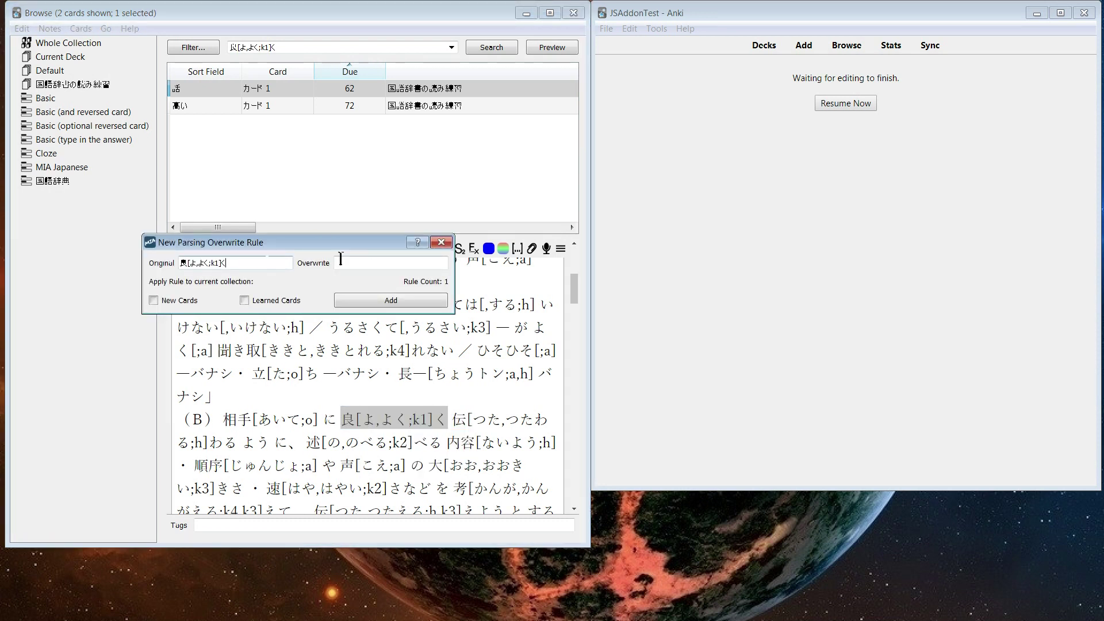
pyautogui.hotkey('ctrl', 'v')
pyautogui.moveTo(371, 266); pyautogui.dragTo(374, 267)
pyautogui.press('BackSpace')
# Apply the overwrite rule to both new and learned cards, add it, and close the rule dialog.
pyautogui.click(389, 298)
pyautogui.click(163, 301)
pyautogui.click(244, 300)
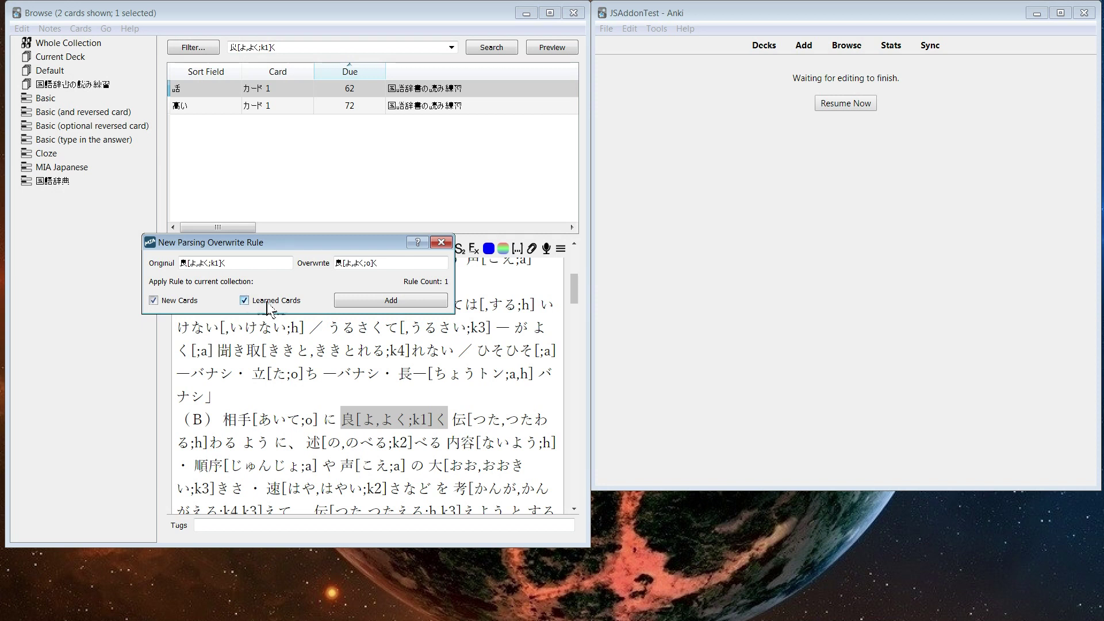
pyautogui.click(388, 310)
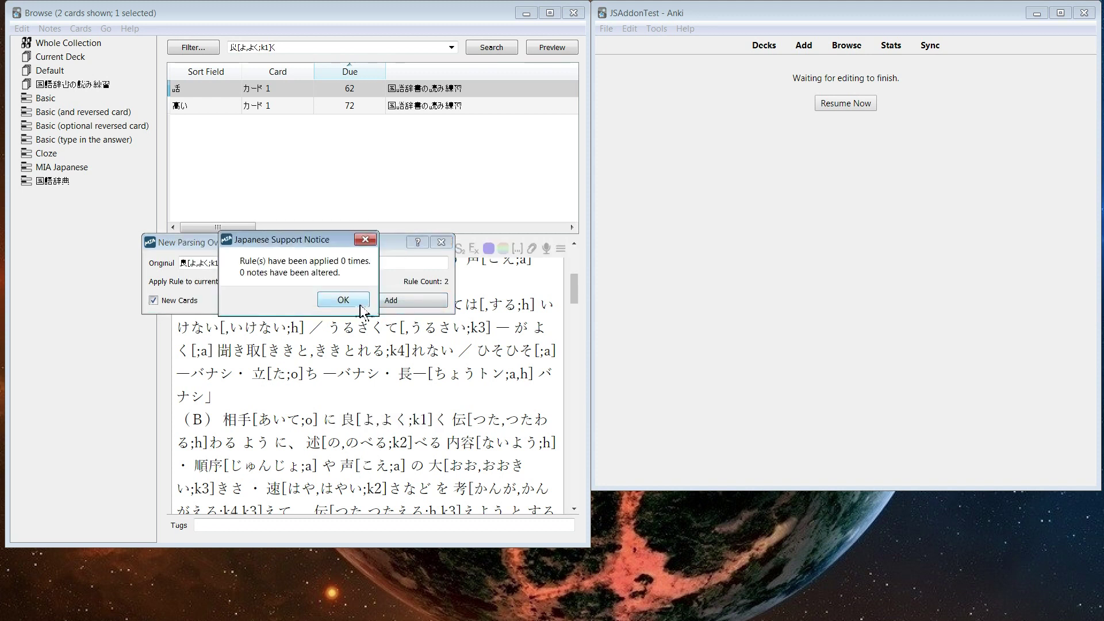
pyautogui.click(343, 300)
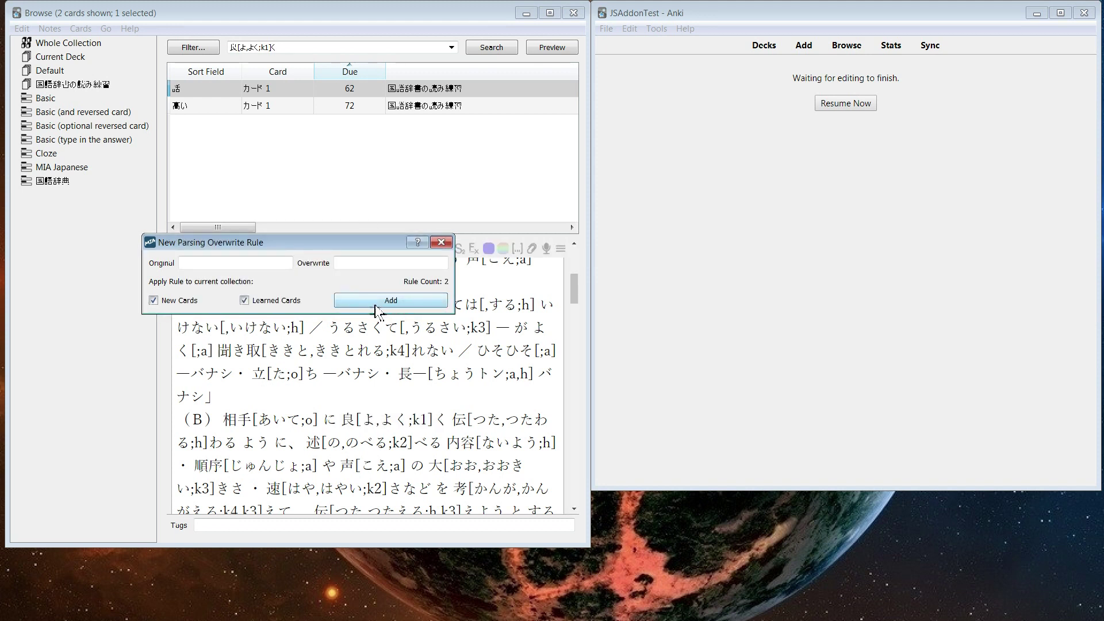
pyautogui.click(441, 242)
# Remove both ztest profile entries from the active fields in the MIA Japanese support settings.
pyautogui.click(648, 123)
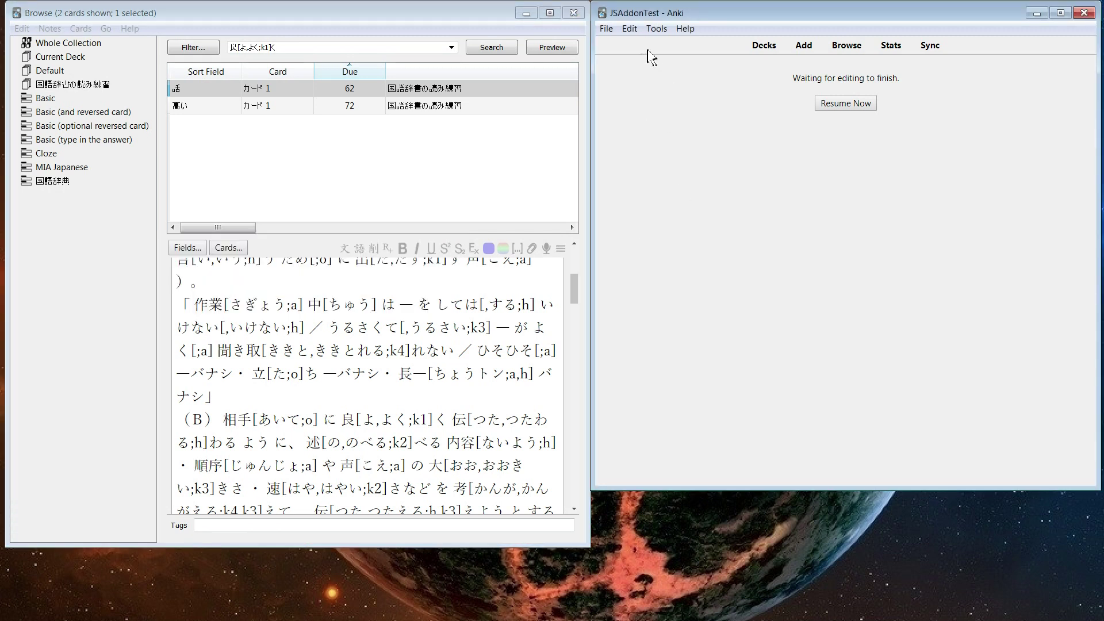
pyautogui.click(656, 28)
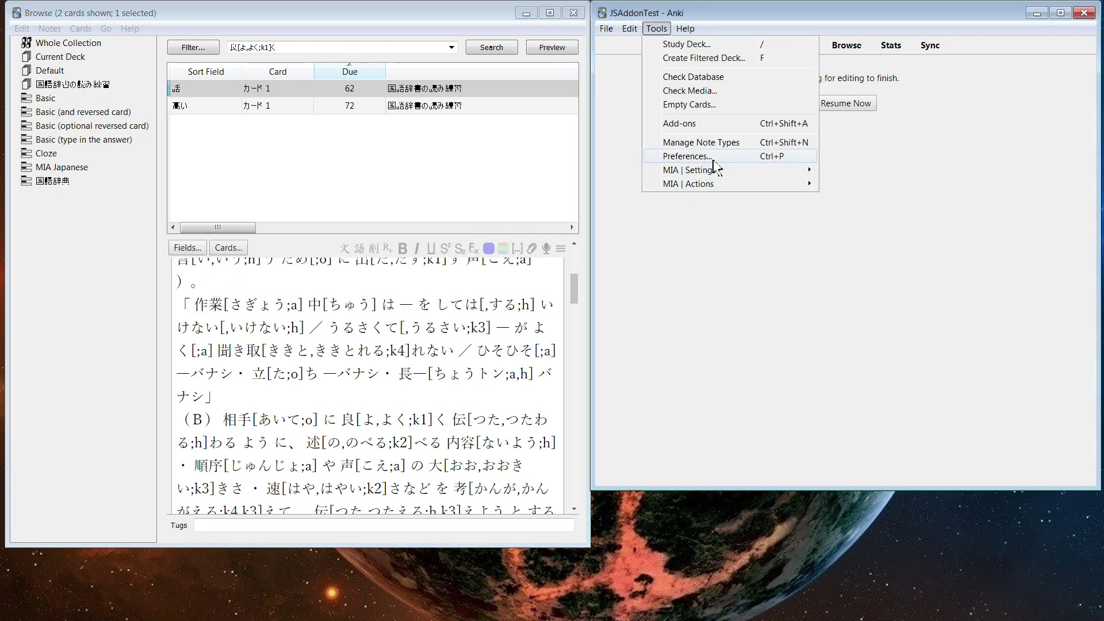
pyautogui.moveTo(753, 169)
pyautogui.click(851, 171)
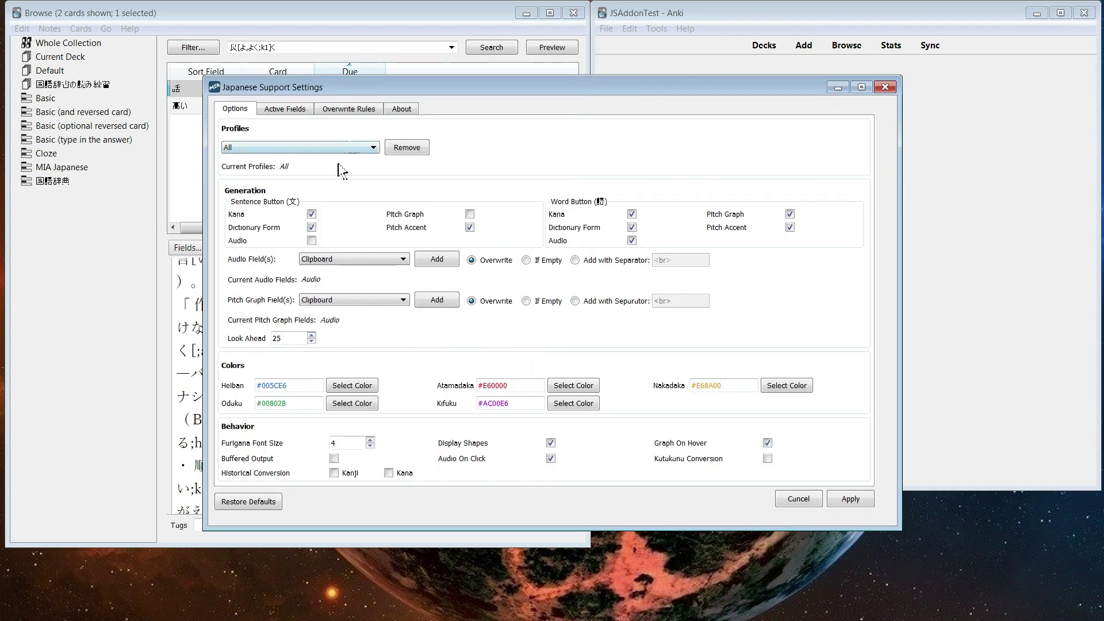
pyautogui.click(290, 109)
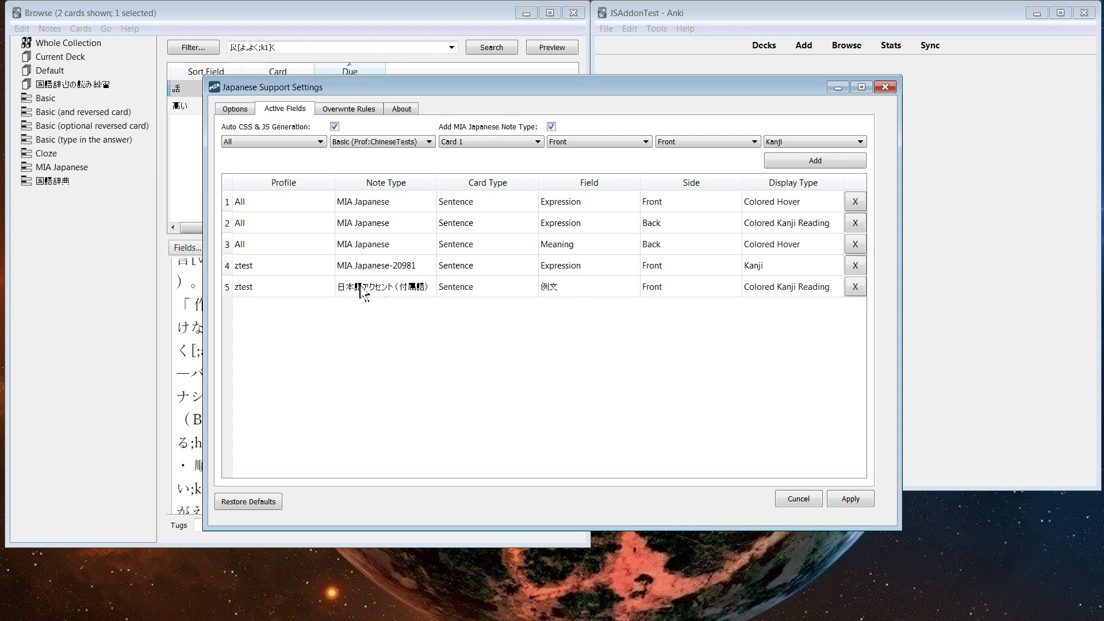
pyautogui.click(855, 287)
pyautogui.click(604, 329)
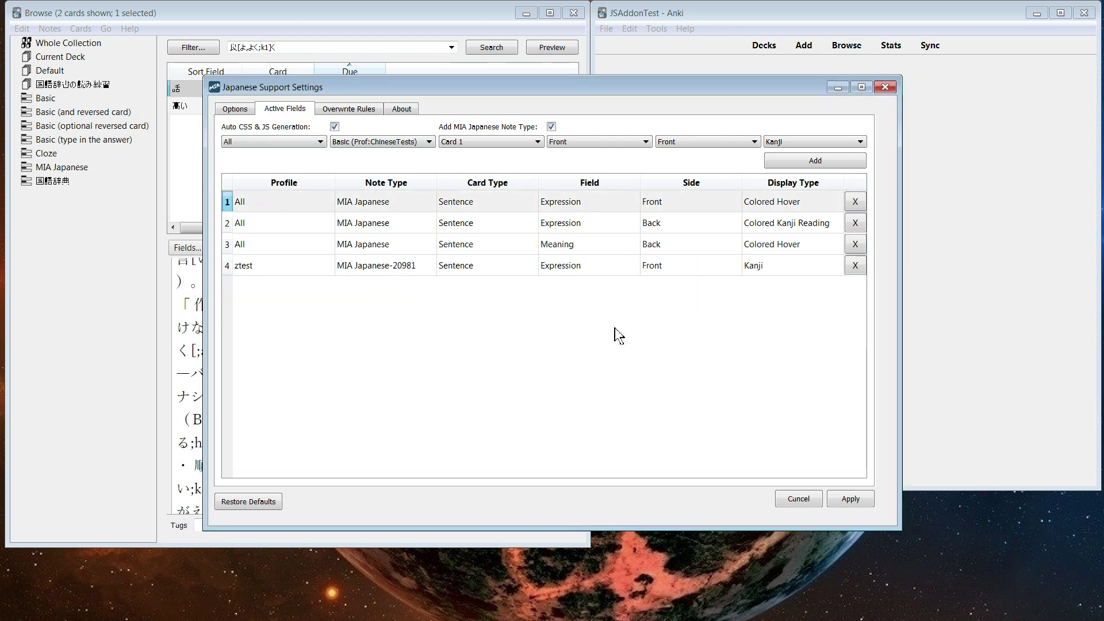
pyautogui.click(856, 268)
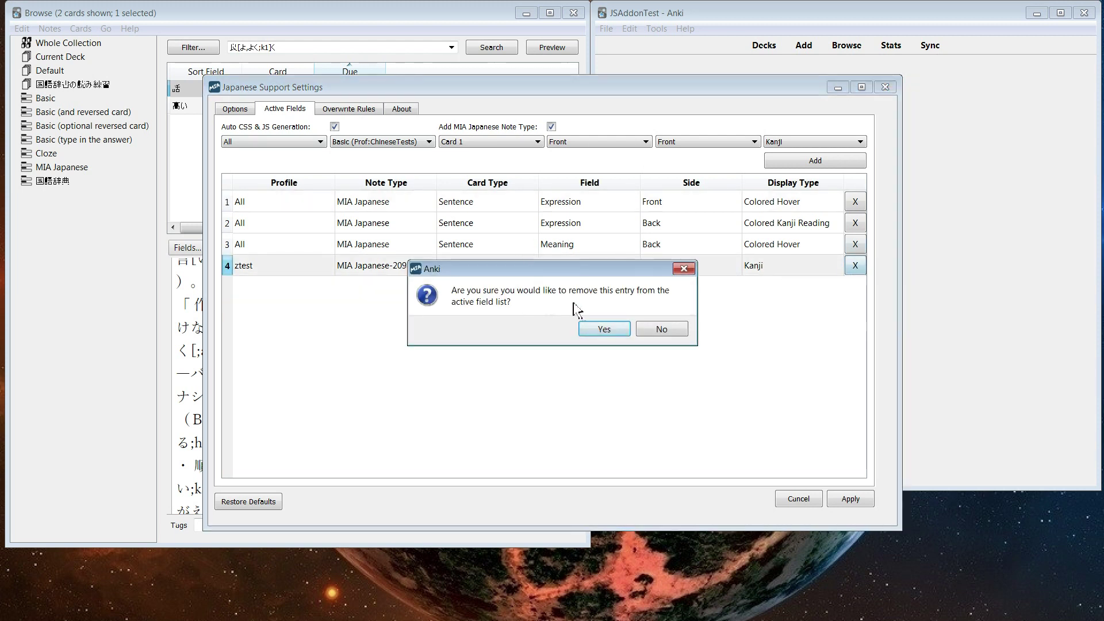
pyautogui.click(601, 331)
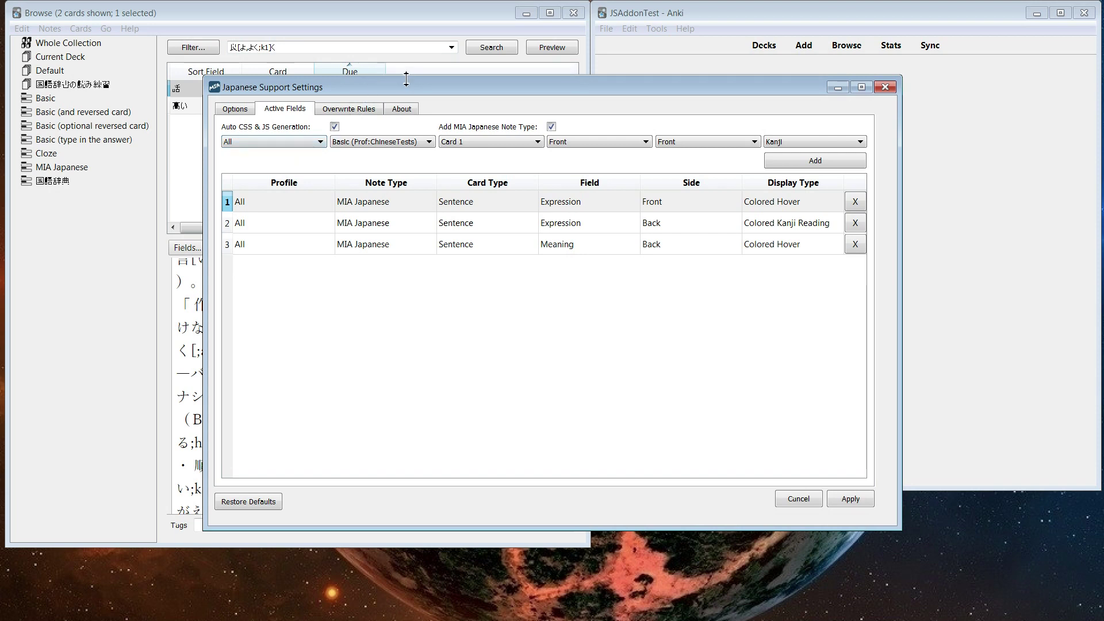
# Set the profile of the new active field entry to JSAddonTest.
pyautogui.moveTo(380, 75); pyautogui.dragTo(380, 68)
pyautogui.moveTo(550, 83); pyautogui.dragTo(674, 73)
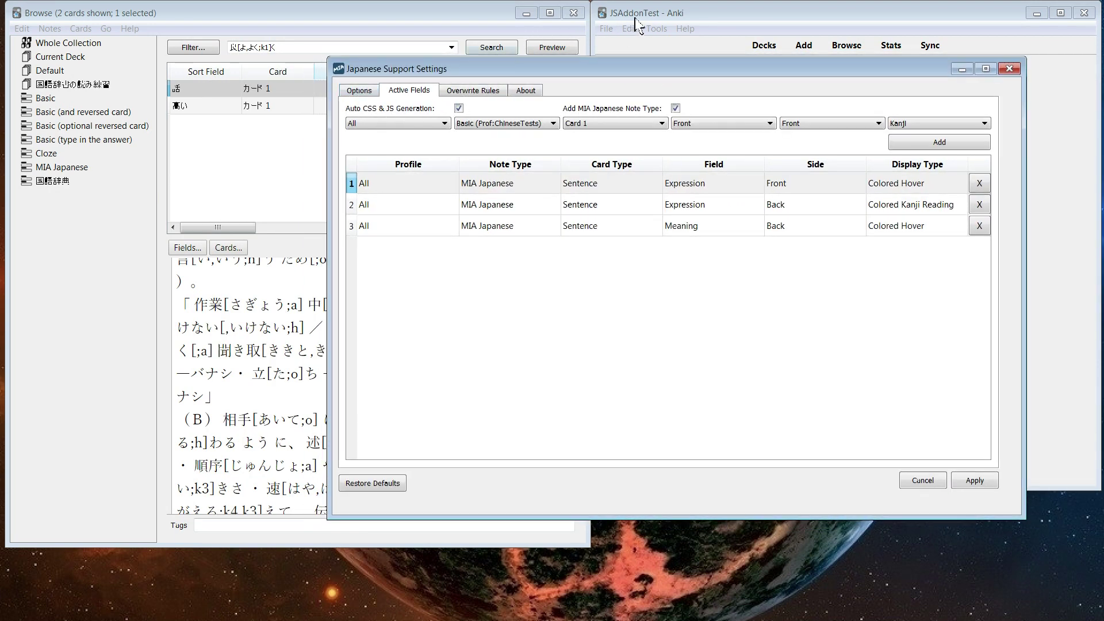
pyautogui.click(410, 124)
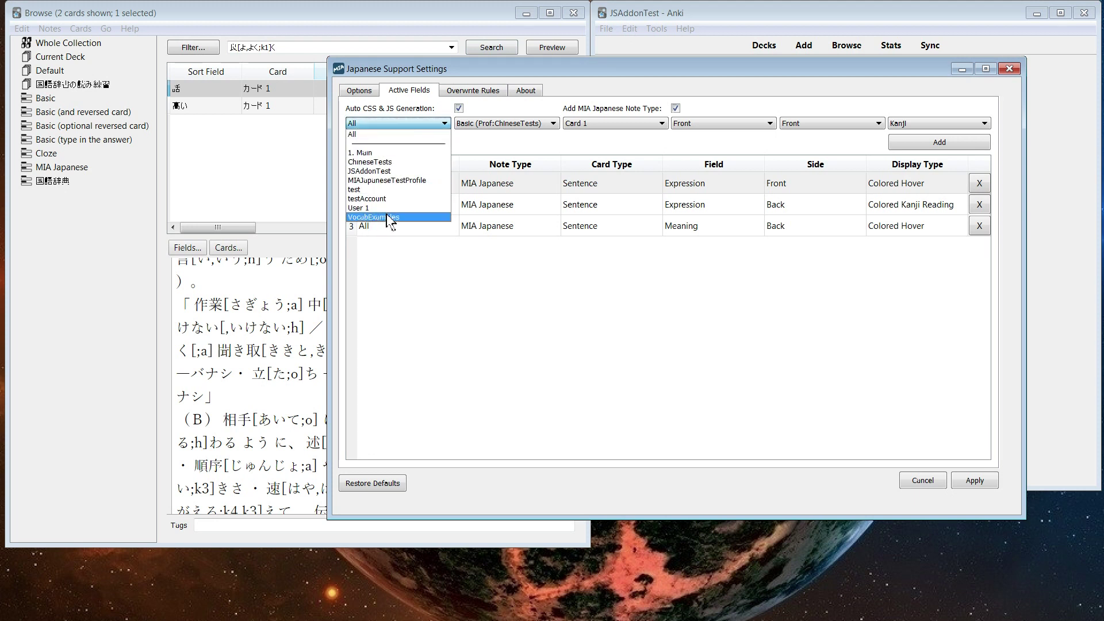
pyautogui.click(409, 172)
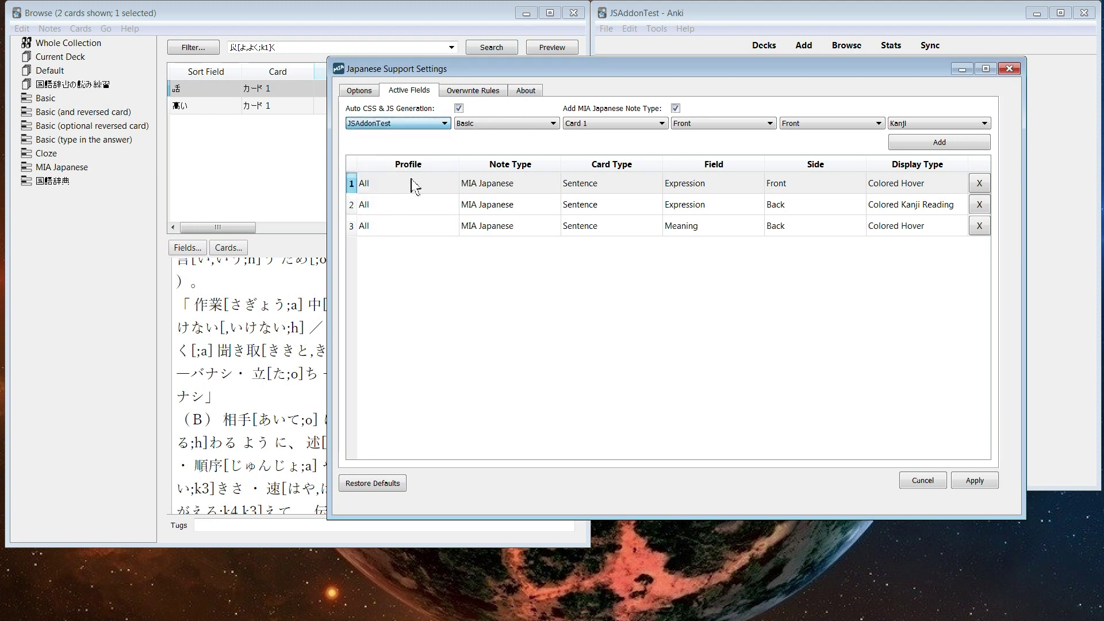
pyautogui.click(530, 127)
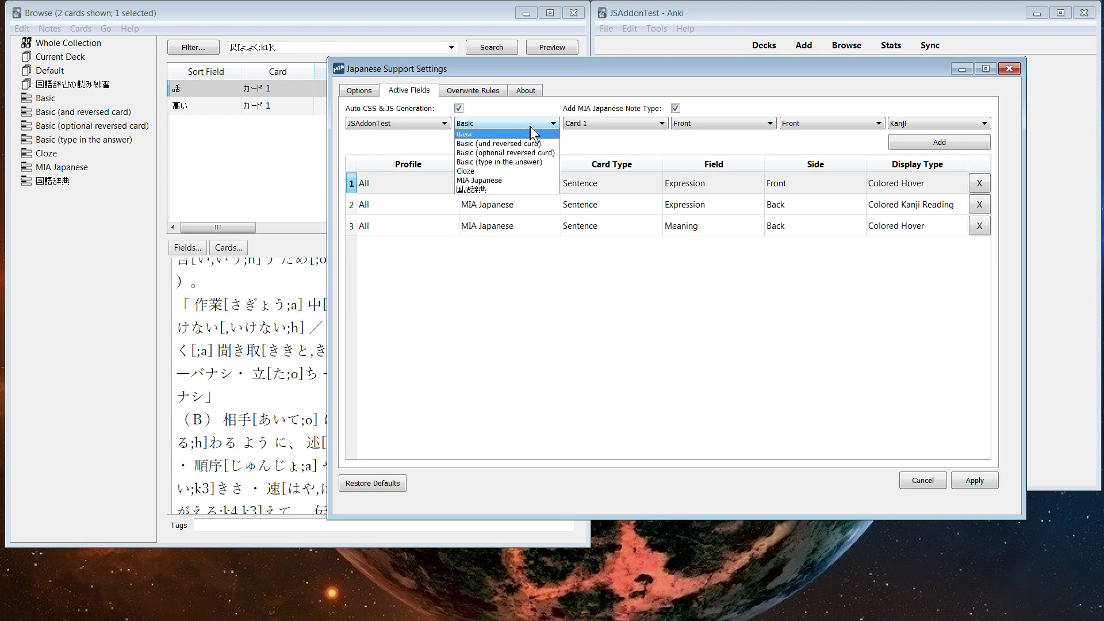
pyautogui.click(531, 131)
pyautogui.click(549, 123)
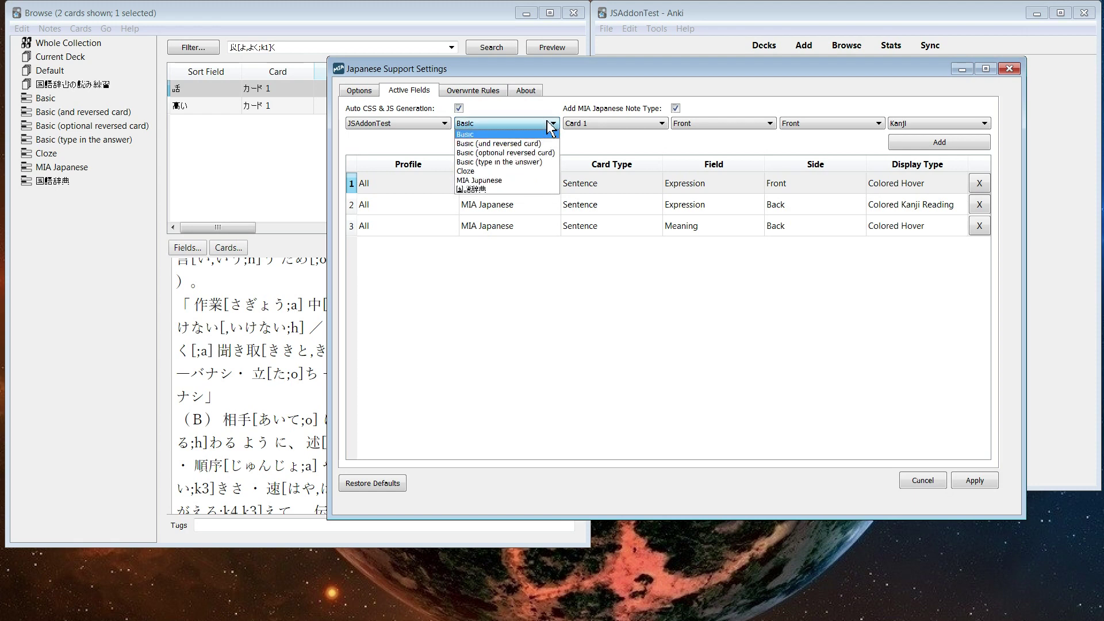
# Examine the front and back card templates of the 国語辞典 note type.
pyautogui.click(241, 284)
pyautogui.click(228, 247)
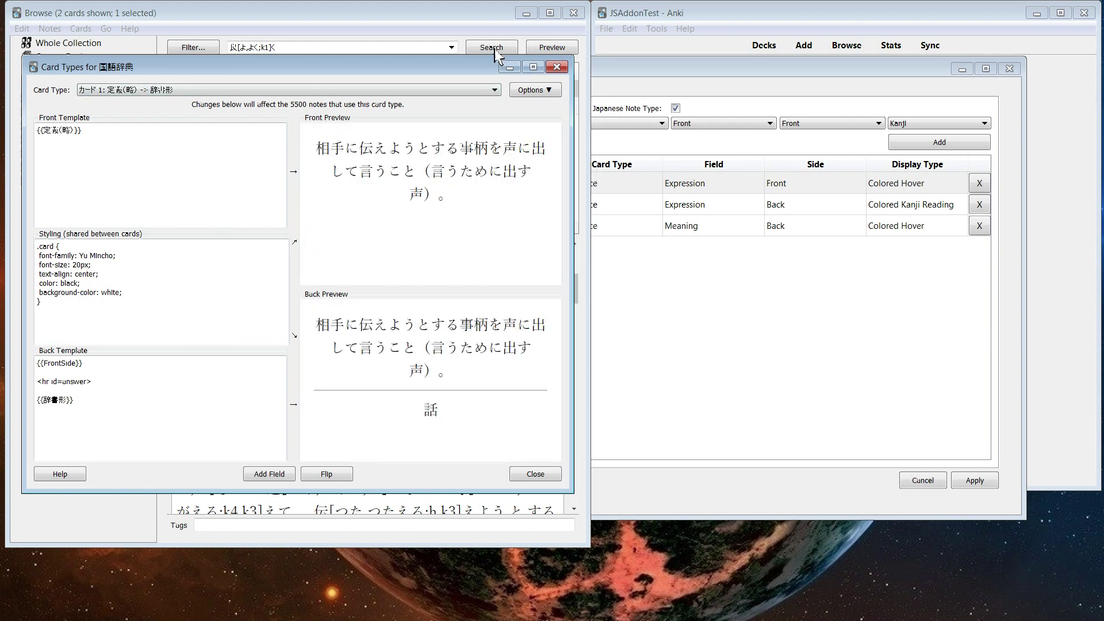
pyautogui.click(558, 68)
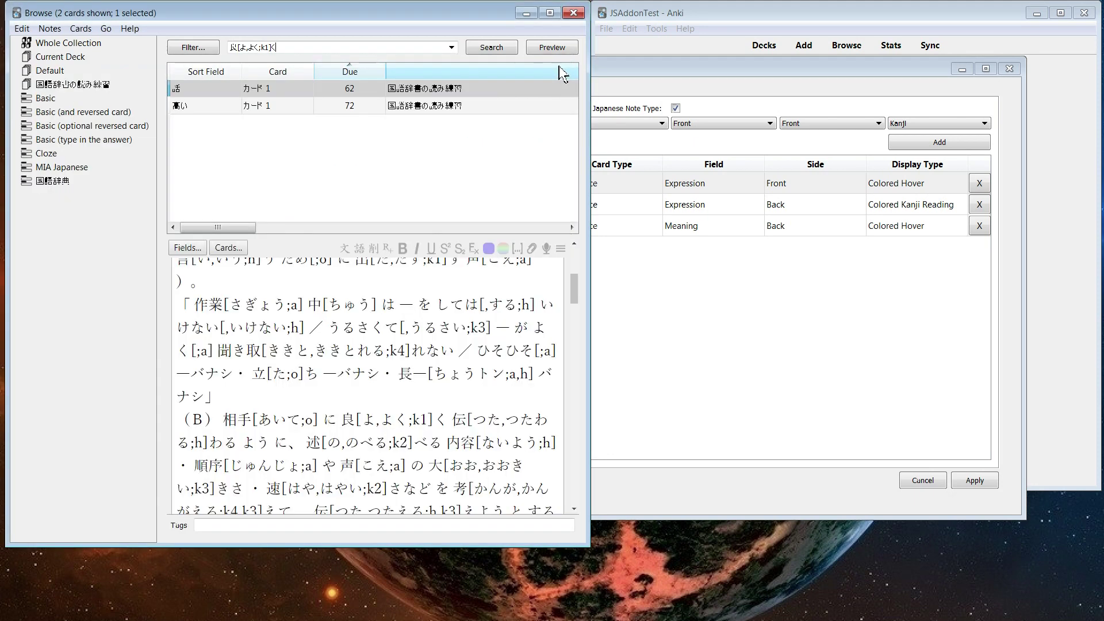
# Set the new active field entry's note type to 国語辞典 and its field to 定義(全部).
pyautogui.click(636, 148)
pyautogui.click(506, 123)
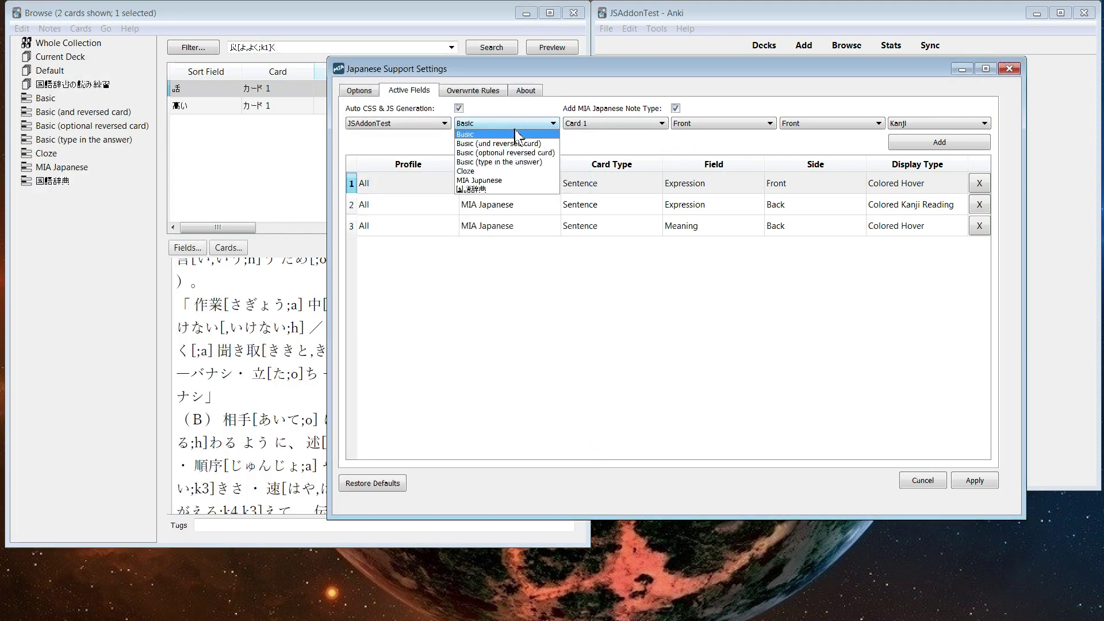
pyautogui.click(498, 190)
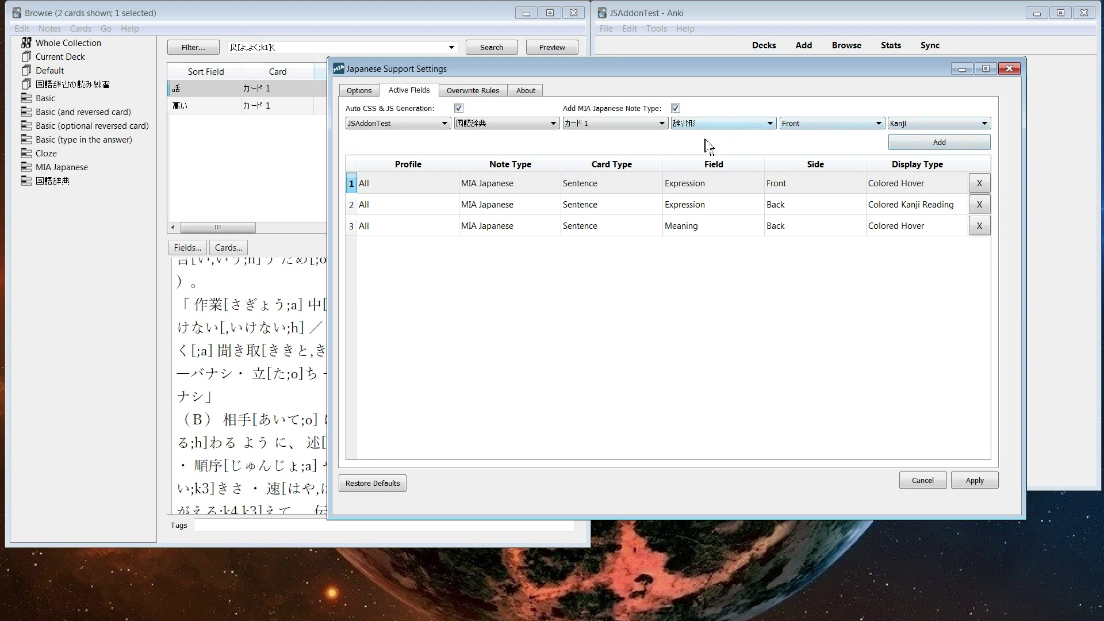
pyautogui.click(224, 336)
pyautogui.scroll(5, 225, 334)
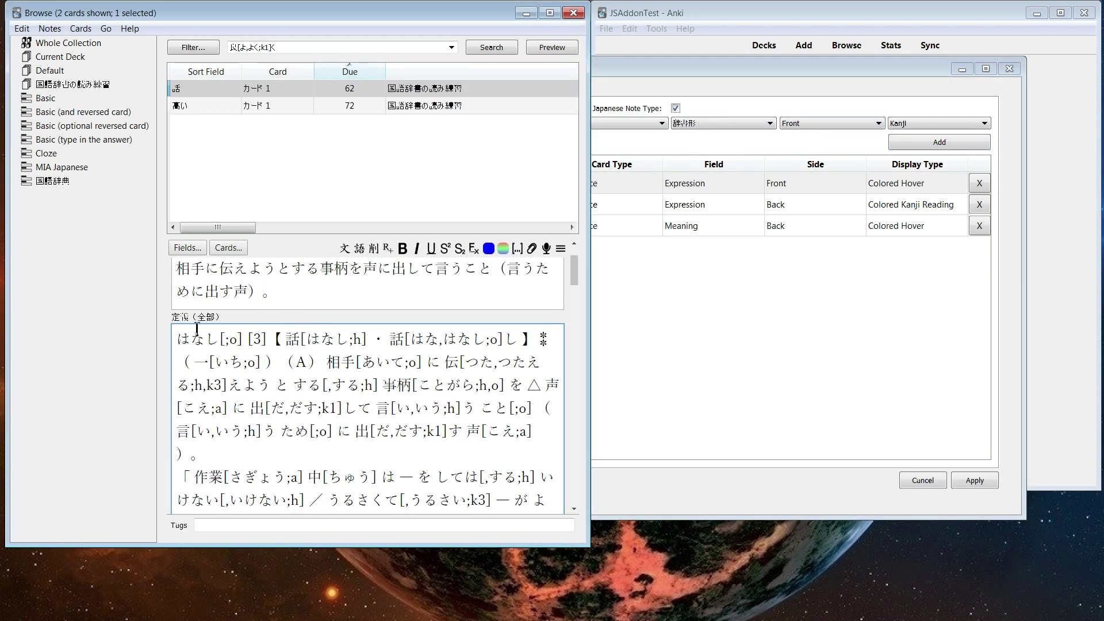
pyautogui.click(693, 123)
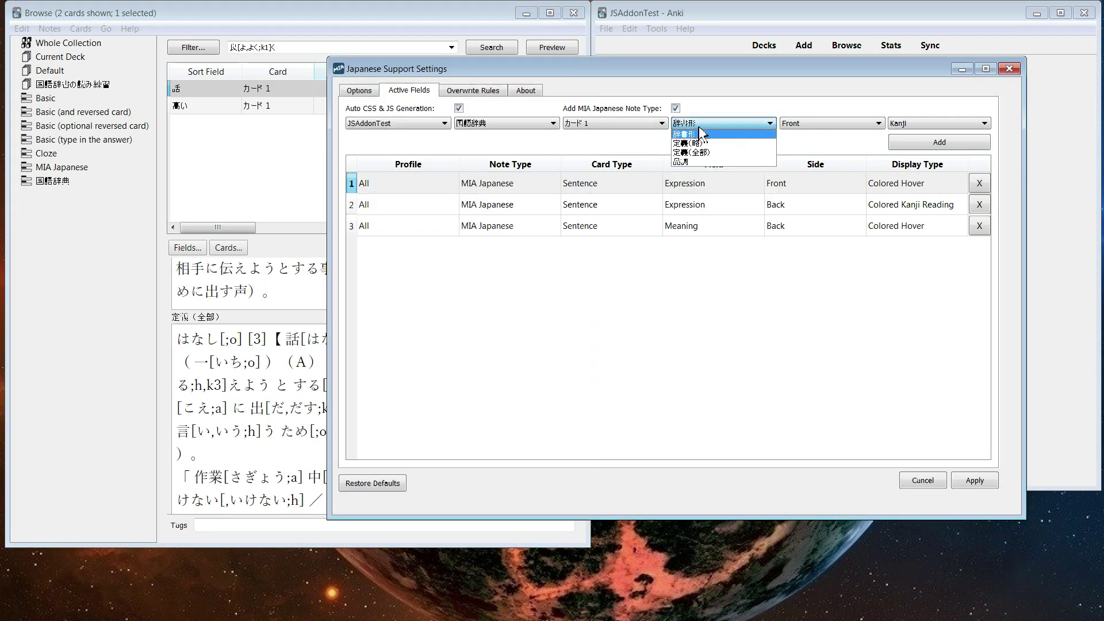
pyautogui.click(696, 153)
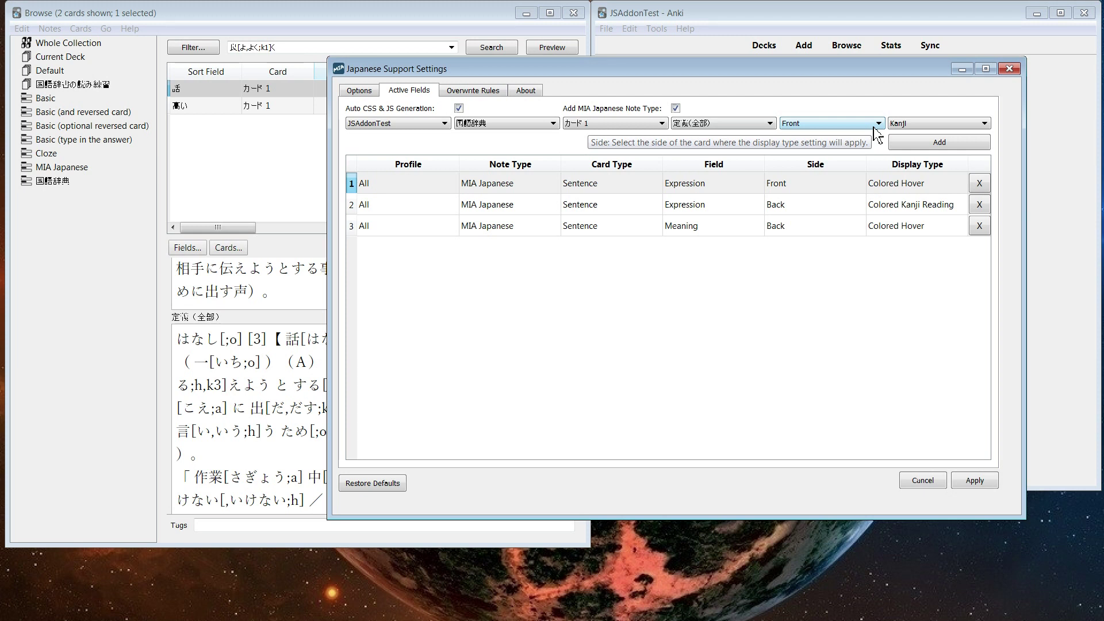
# Set the entry's display type to Colored Kanji Reading and side to Both, add it, and apply the settings.
pyautogui.click(934, 124)
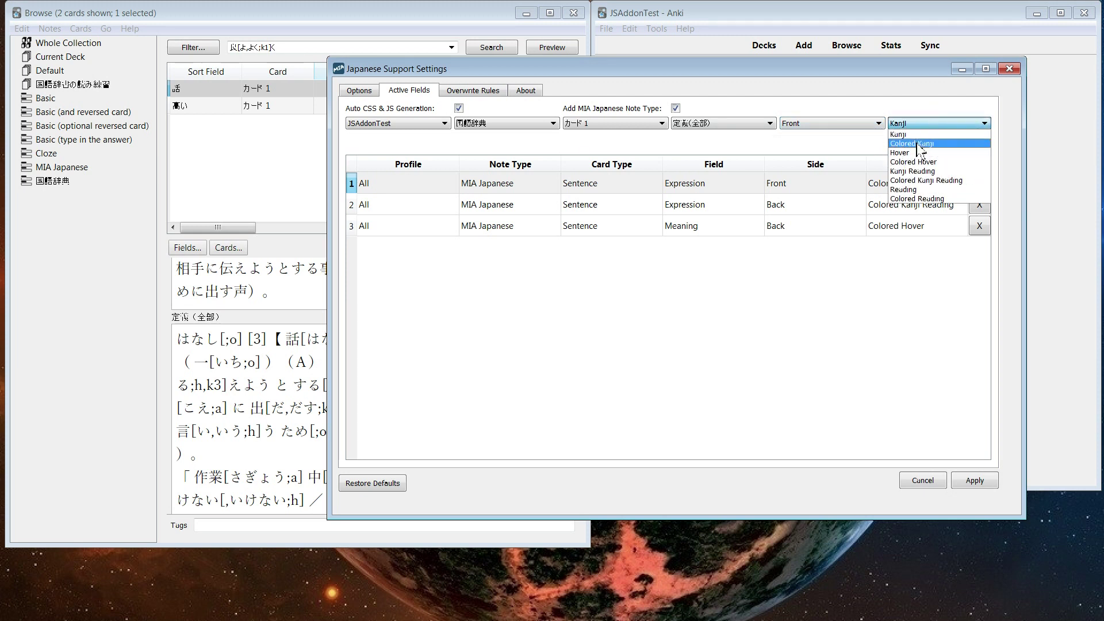
pyautogui.click(926, 180)
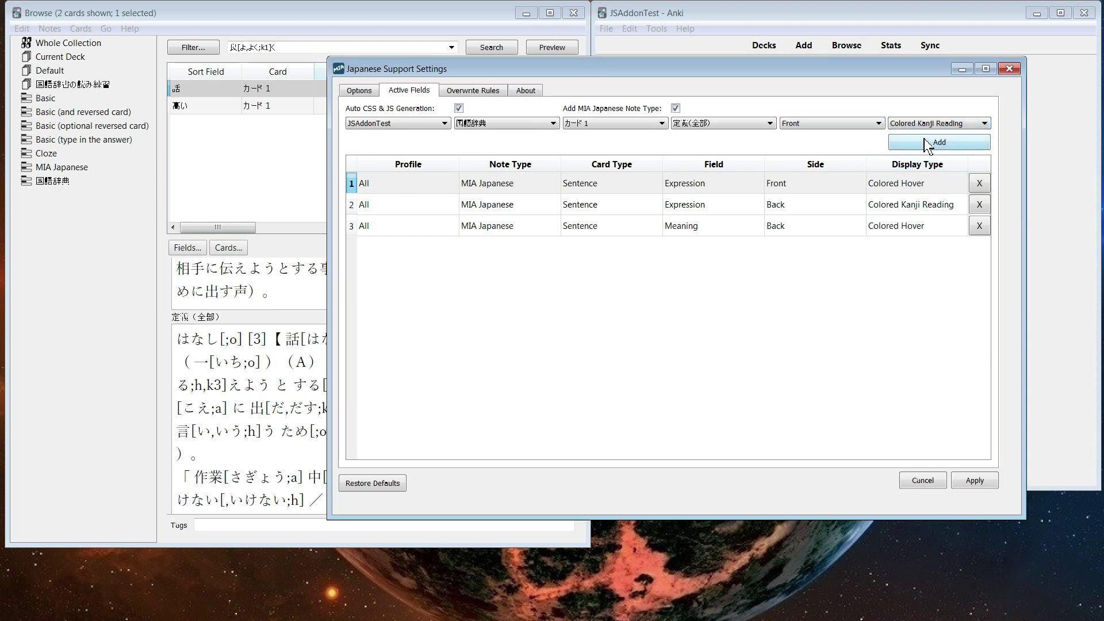
pyautogui.click(830, 124)
pyautogui.click(828, 147)
pyautogui.click(930, 148)
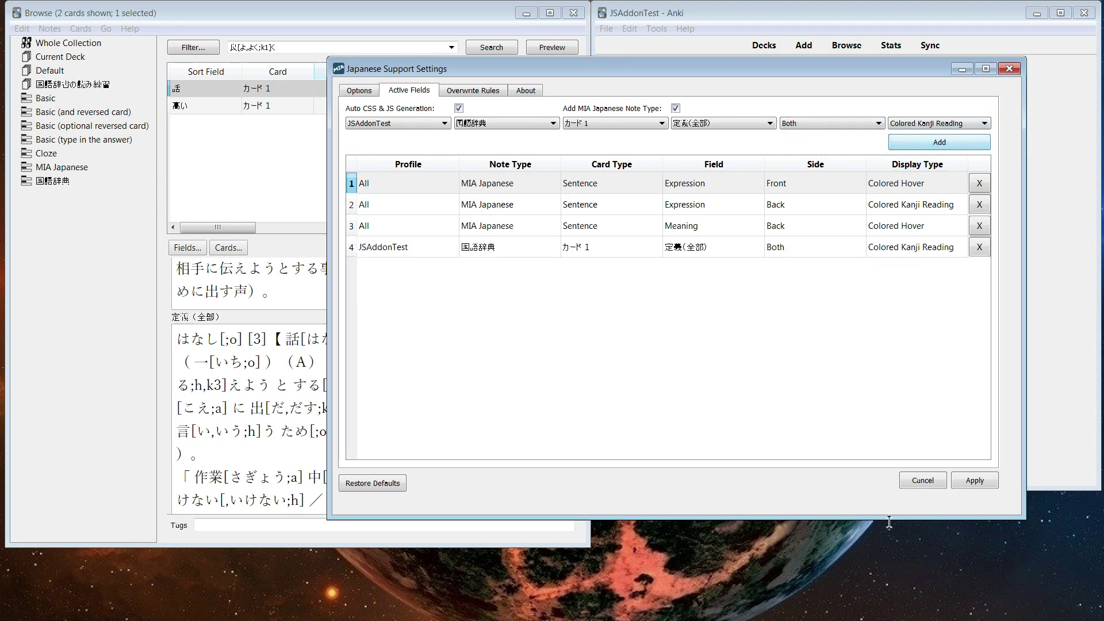
pyautogui.click(972, 481)
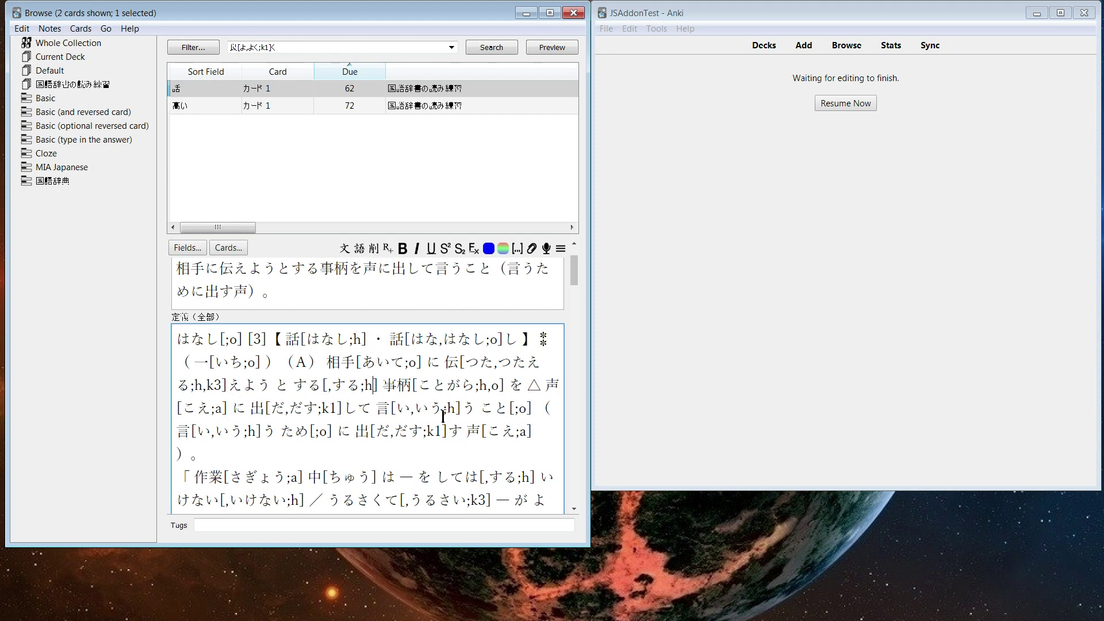
# Copy 相手[あいて;o] from sense (B) of the 話 note's definition and search the collection for it.
pyautogui.scroll(-2, 424, 424)
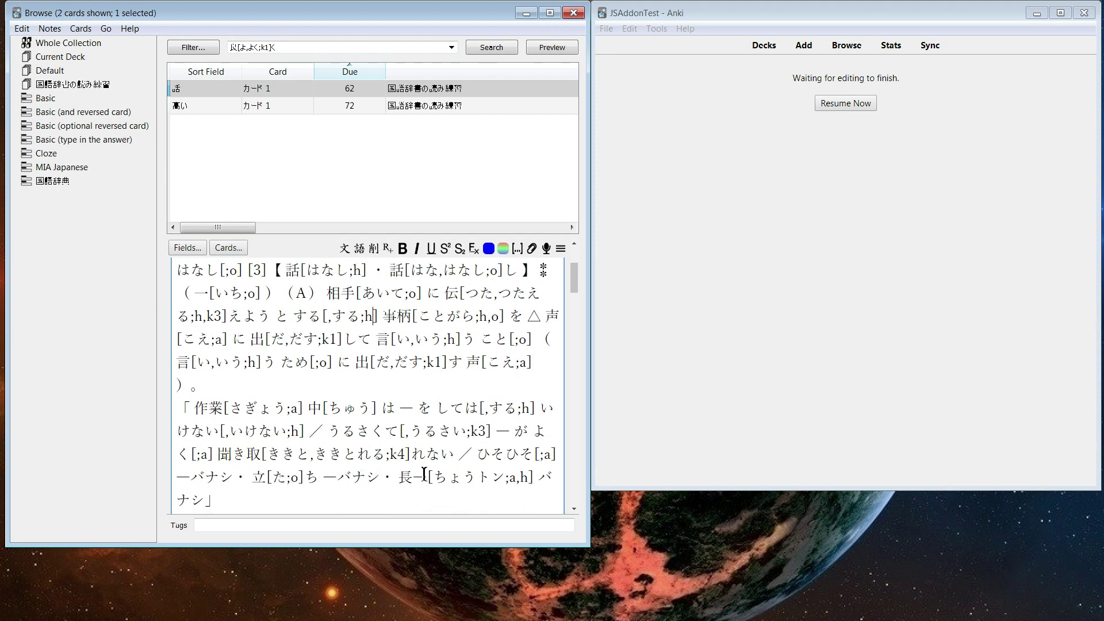
pyautogui.scroll(-5, 423, 474)
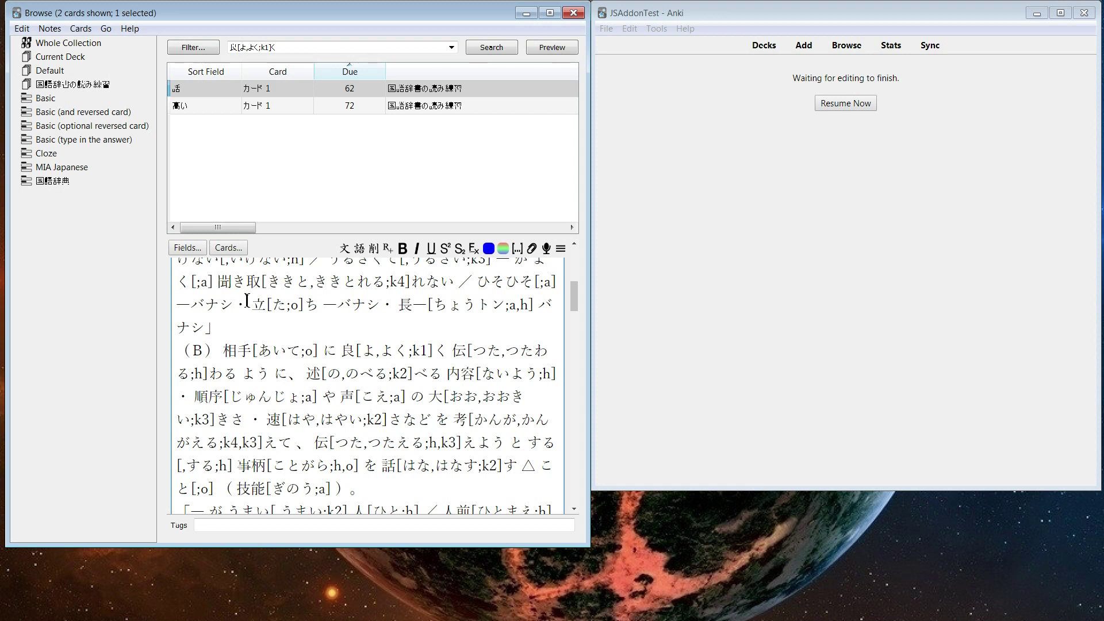
pyautogui.moveTo(255, 304); pyautogui.dragTo(306, 305)
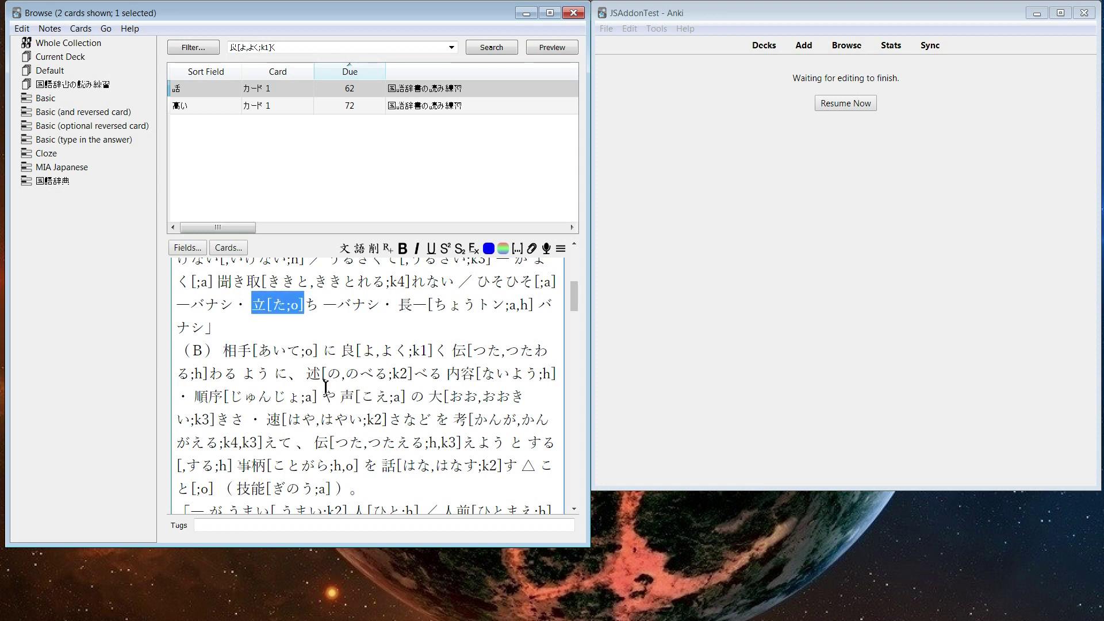
pyautogui.click(323, 396)
pyautogui.moveTo(224, 355); pyautogui.dragTo(322, 351)
pyautogui.hotkey('ctrl', 'c')
pyautogui.tripleClick(289, 47)
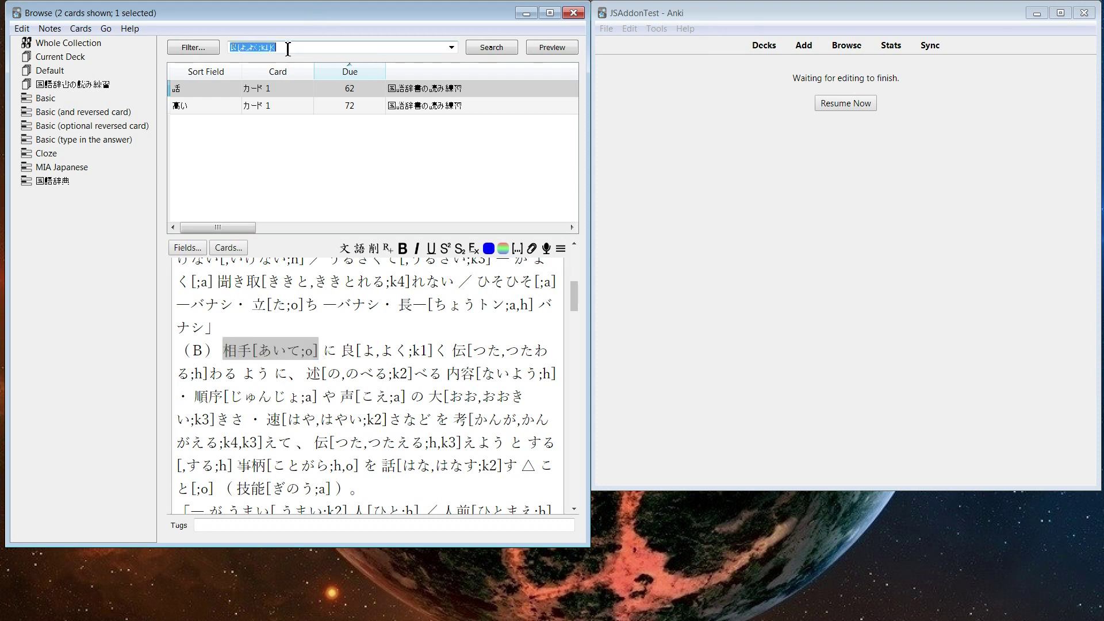
pyautogui.hotkey('ctrl', 'v')
pyautogui.press('Return')
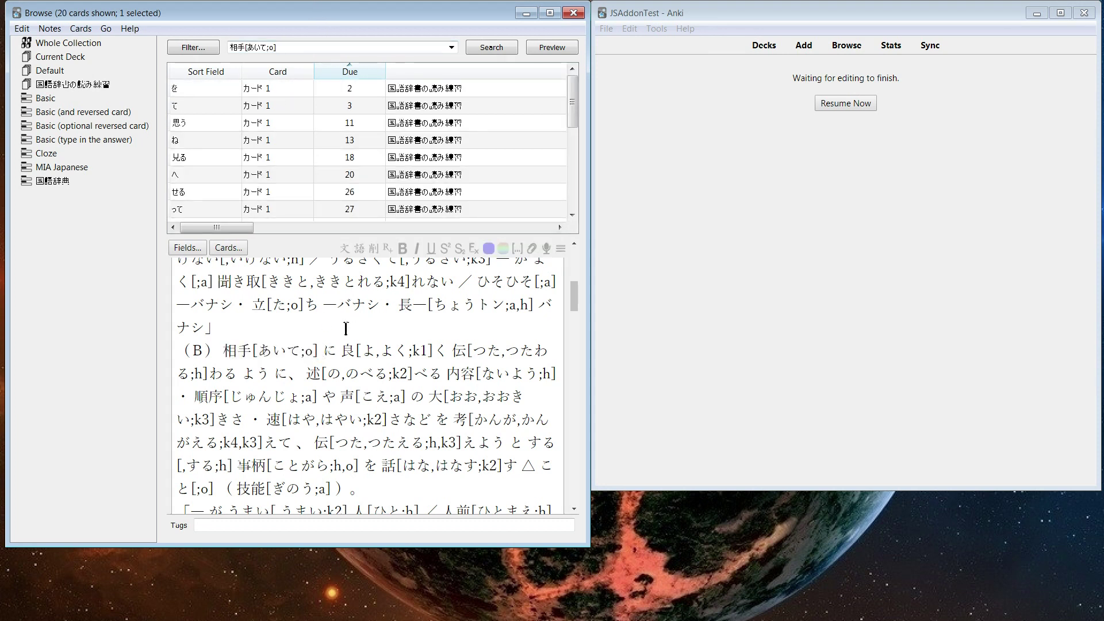
# Start a parsing overwrite rule for 相手[あいて;o] with the replacement 相手[あいた;o].
pyautogui.moveTo(225, 351); pyautogui.dragTo(320, 352)
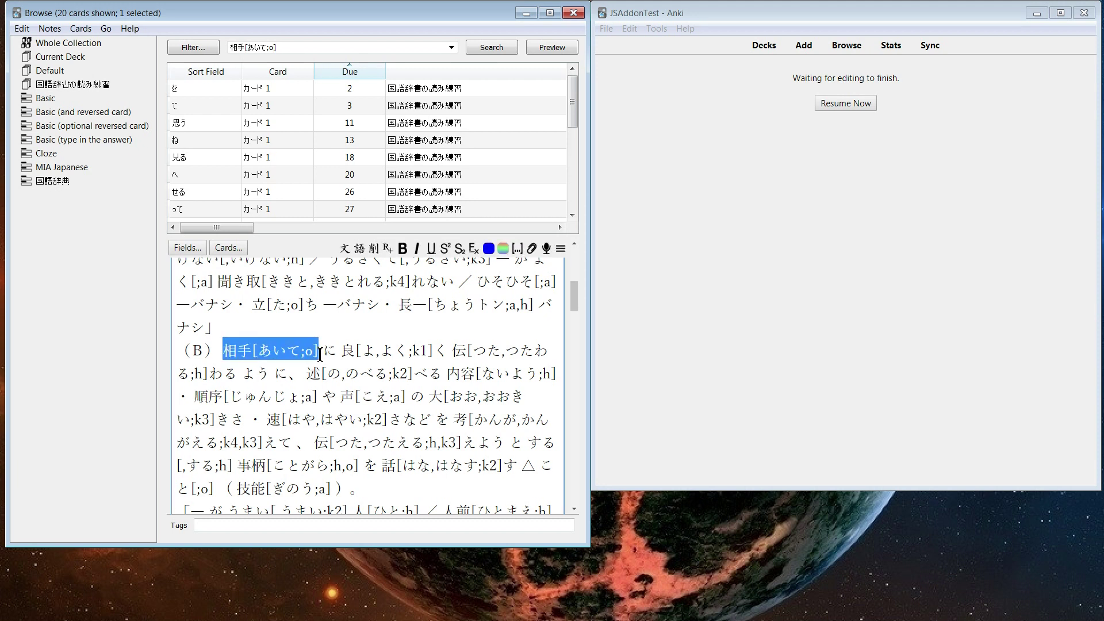
pyautogui.click(386, 251)
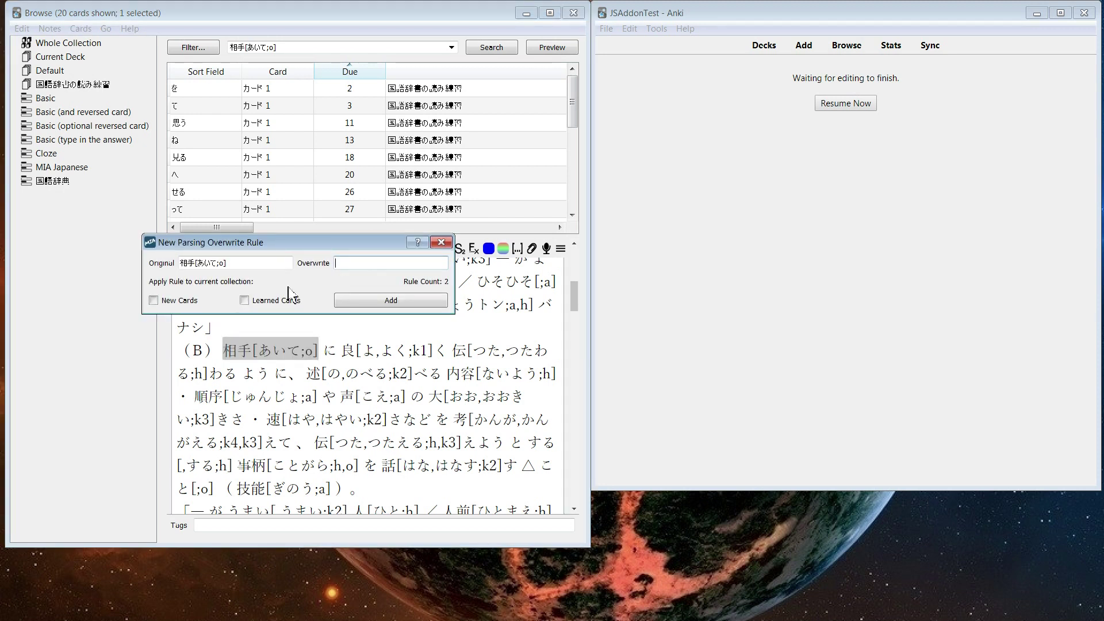
pyautogui.hotkey('shift', 'Tab')
pyautogui.click(364, 265)
pyautogui.hotkey('ctrl', 'v')
pyautogui.tripleClick(372, 264)
pyautogui.click(373, 264)
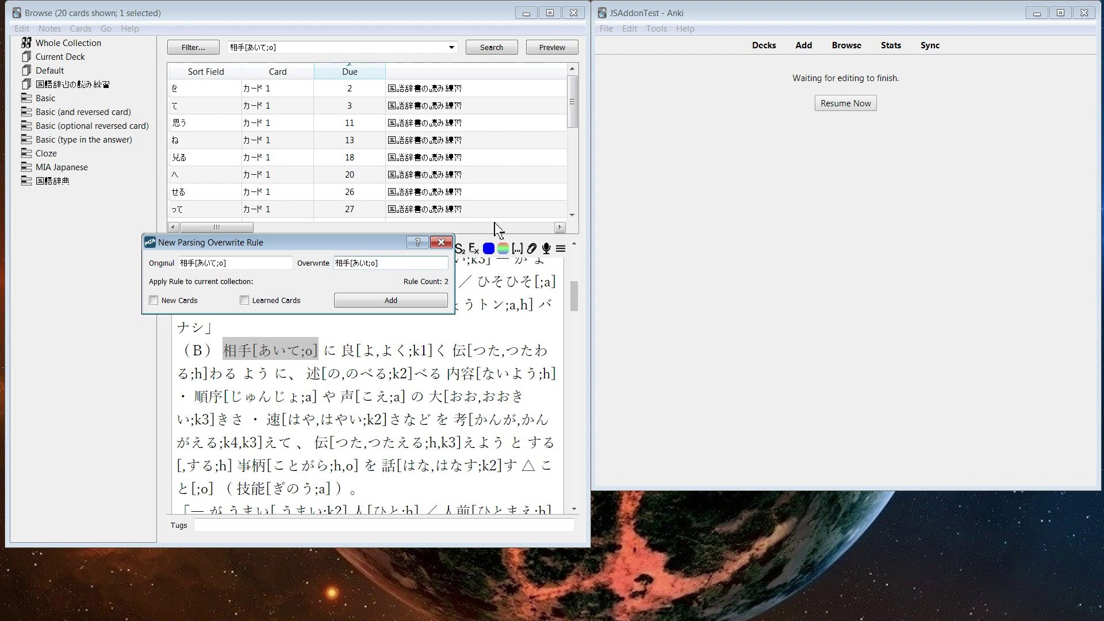
pyautogui.tripleClick(368, 263)
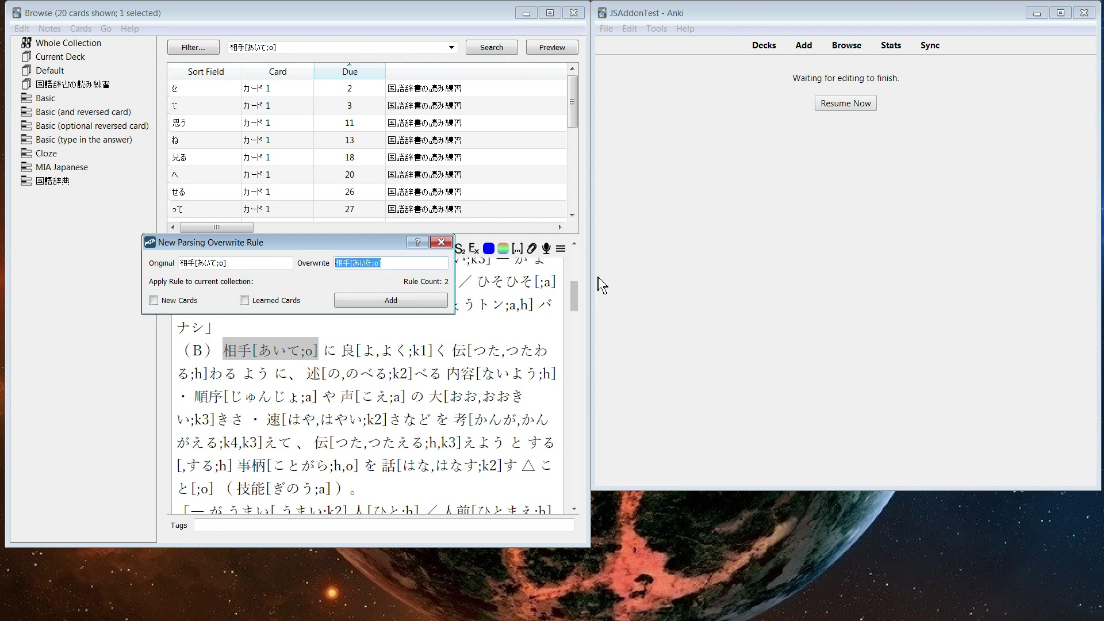
# Apply the 相手 overwrite rule to new and learned cards, add it, and close the rule dialog.
pyautogui.click(163, 302)
pyautogui.click(245, 300)
pyautogui.click(380, 302)
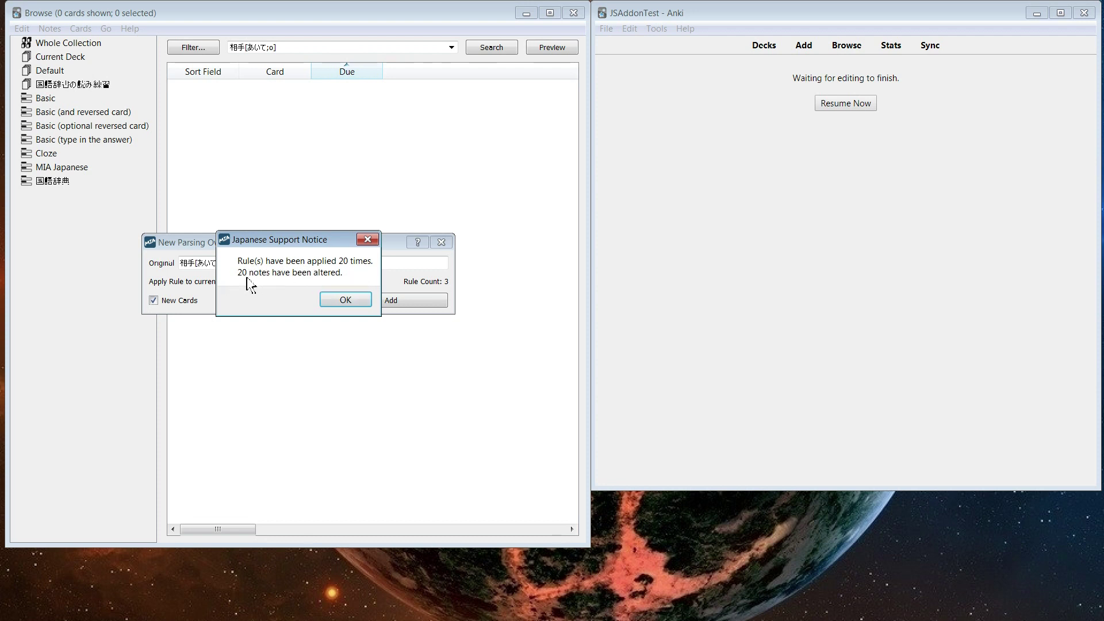
pyautogui.click(345, 300)
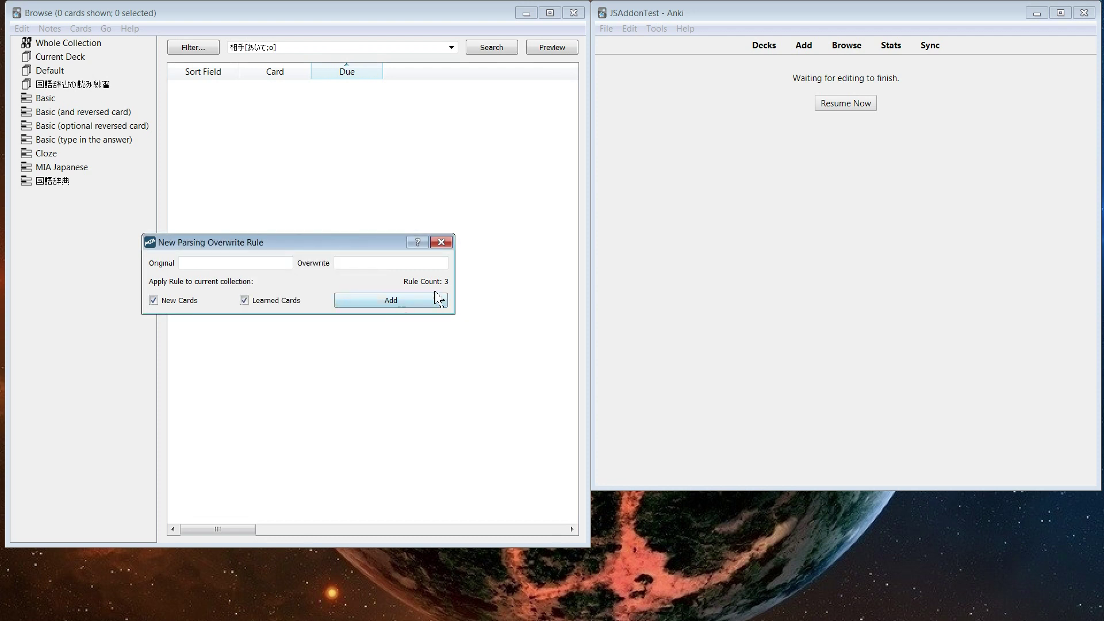
pyautogui.click(444, 243)
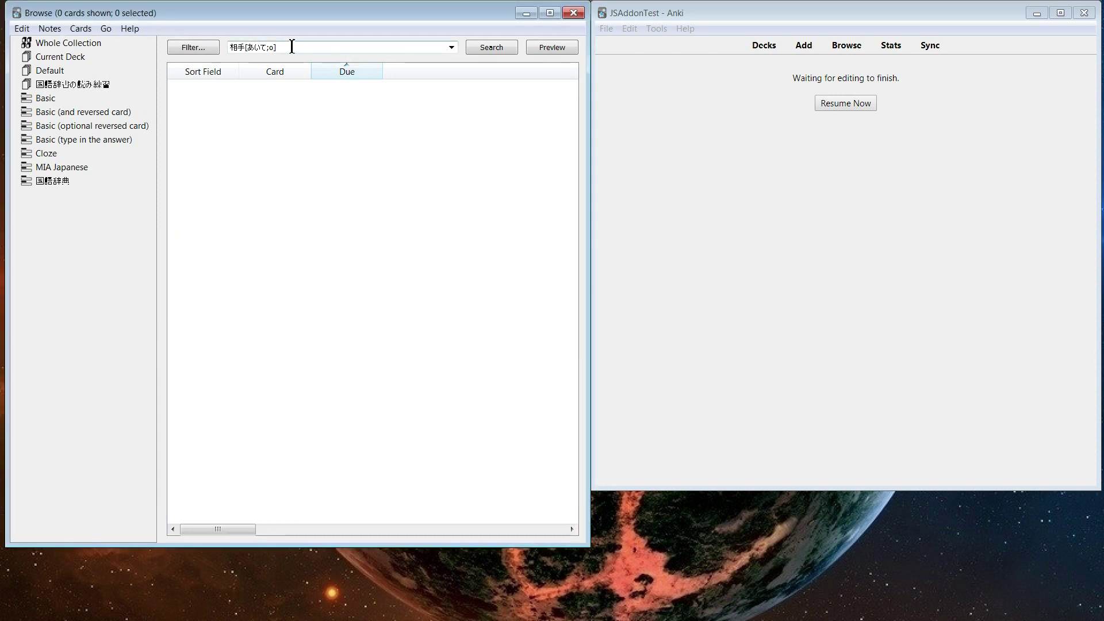
# Search the collection for 相手[あいた;o] and inspect the replaced reading in the ね note's definition.
pyautogui.hotkey('ctrl', 'a')
pyautogui.hotkey('ctrl', 'v')
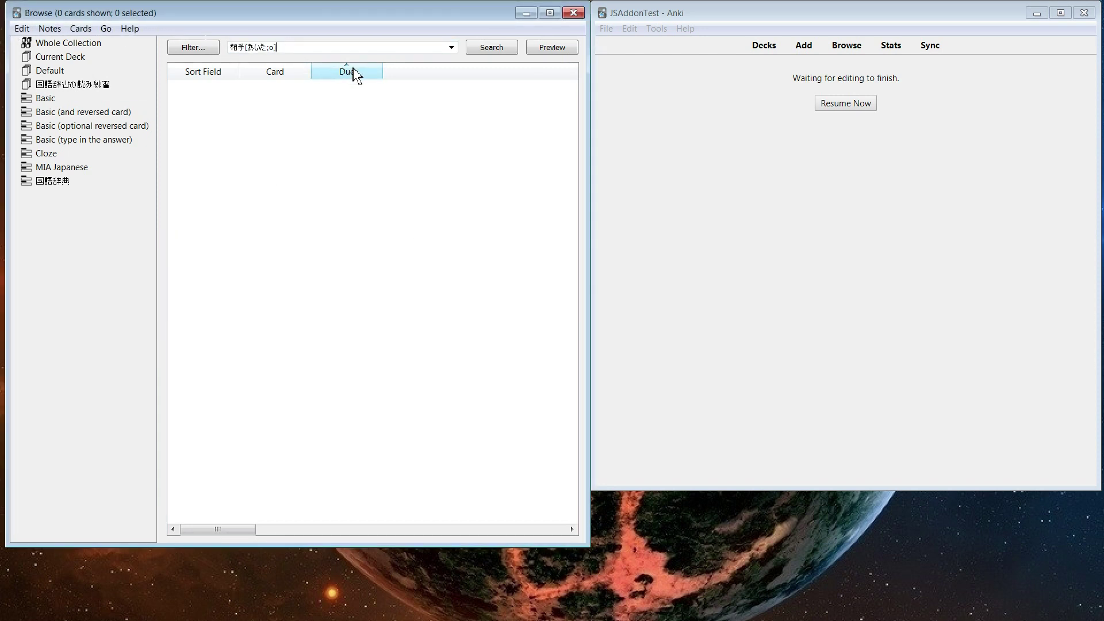
pyautogui.press('Return')
pyautogui.click(395, 141)
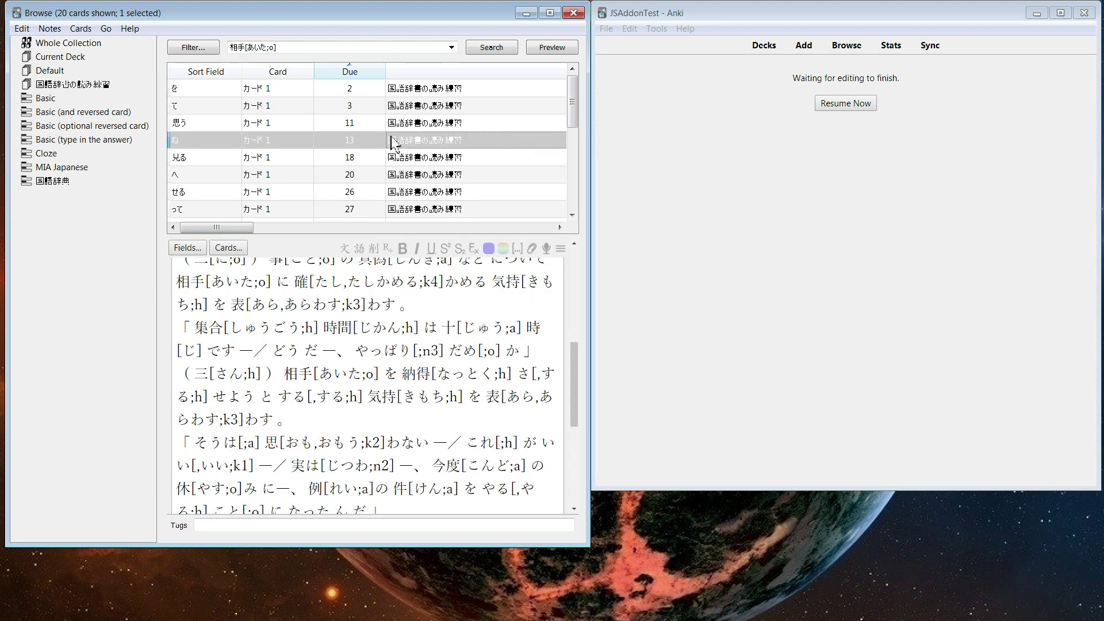
pyautogui.click(302, 350)
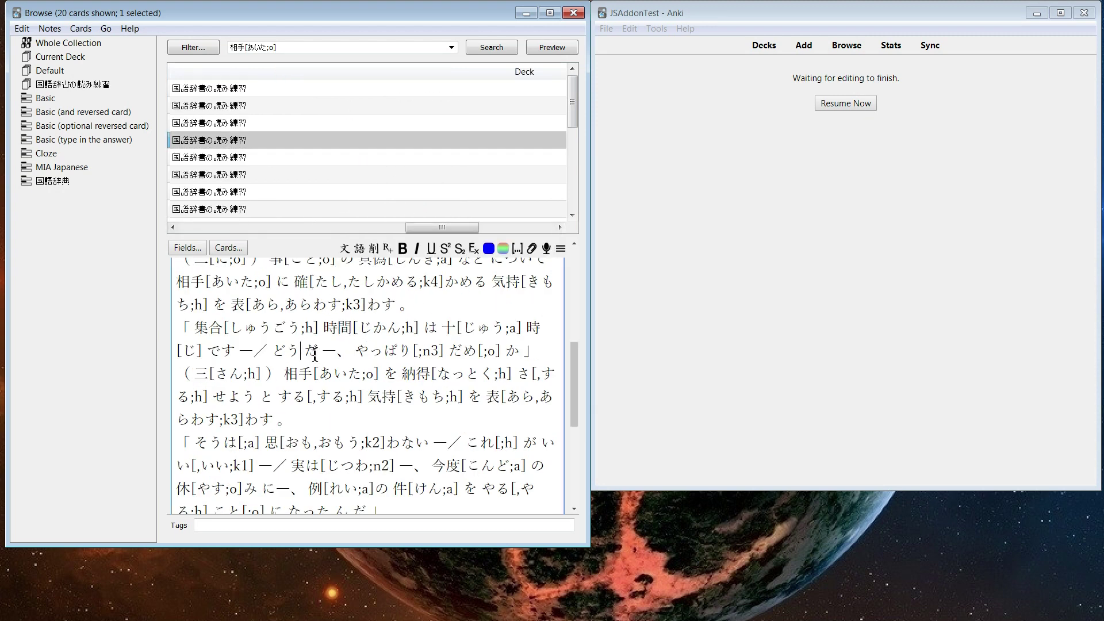
pyautogui.moveTo(291, 374); pyautogui.dragTo(380, 377)
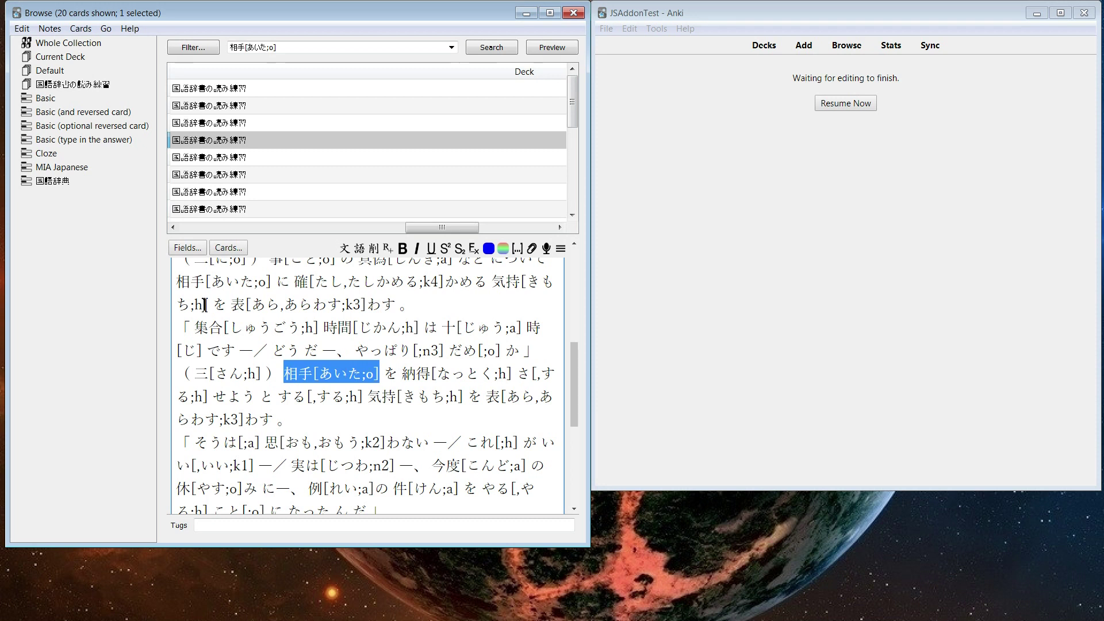
pyautogui.click(45, 30)
pyautogui.moveTo(131, 35)
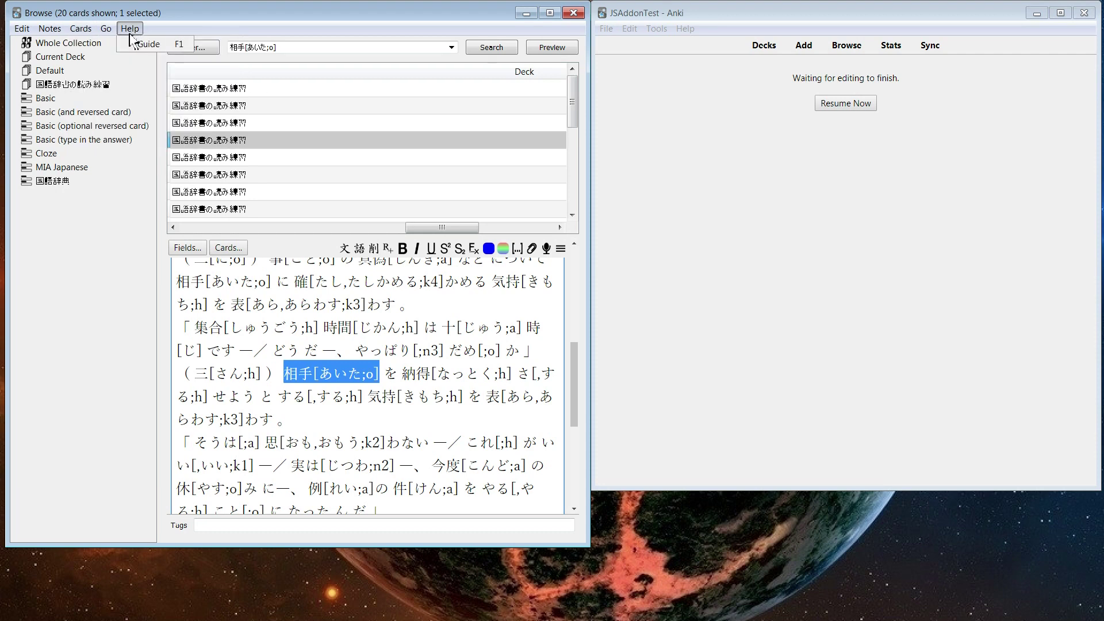
pyautogui.moveTo(50, 29)
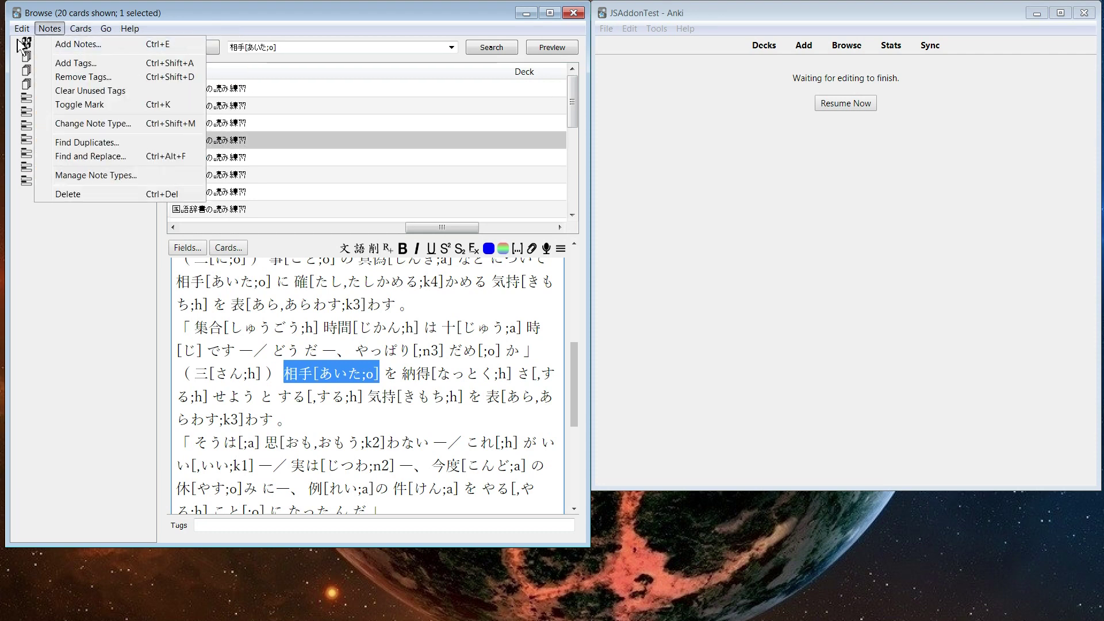
pyautogui.click(271, 379)
pyautogui.moveTo(283, 375); pyautogui.dragTo(452, 451)
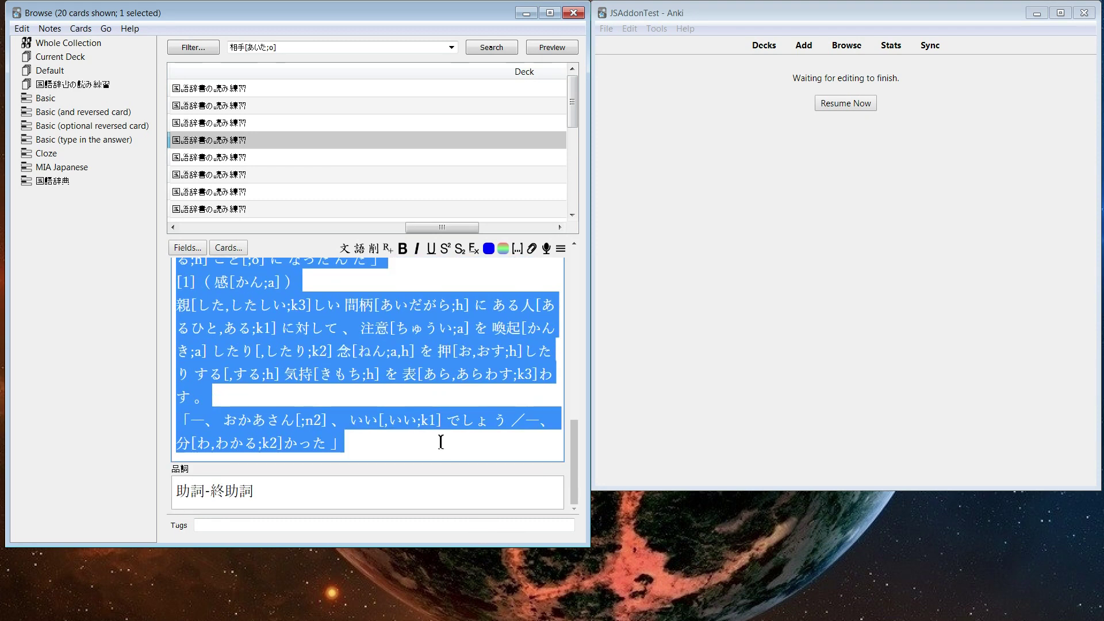
pyautogui.click(441, 443)
pyautogui.scroll(2, 402, 402)
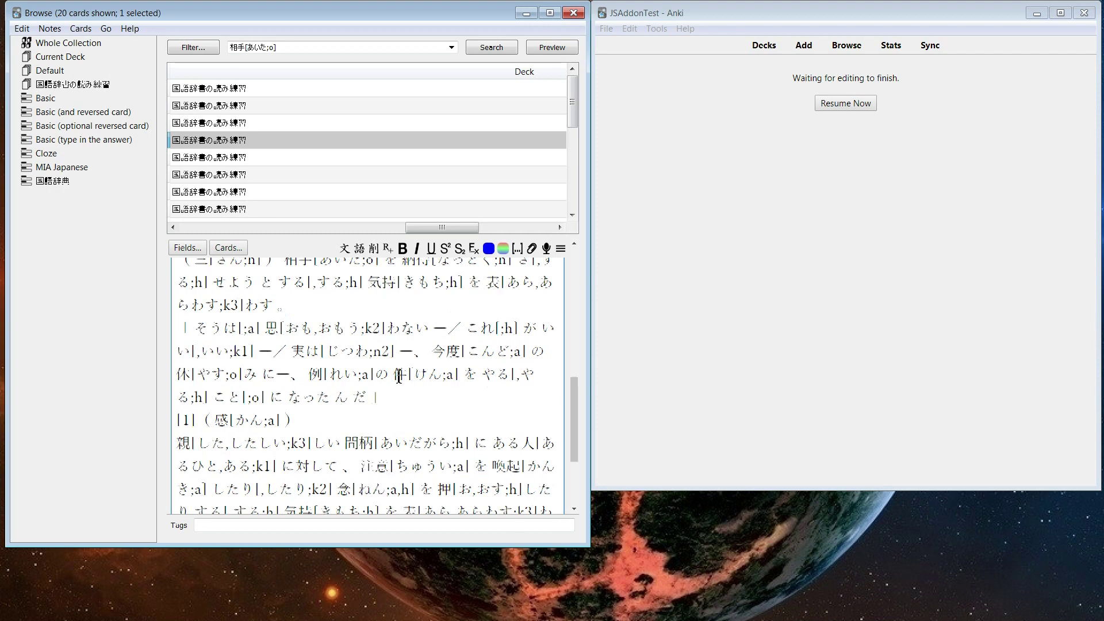
pyautogui.scroll(1, 402, 345)
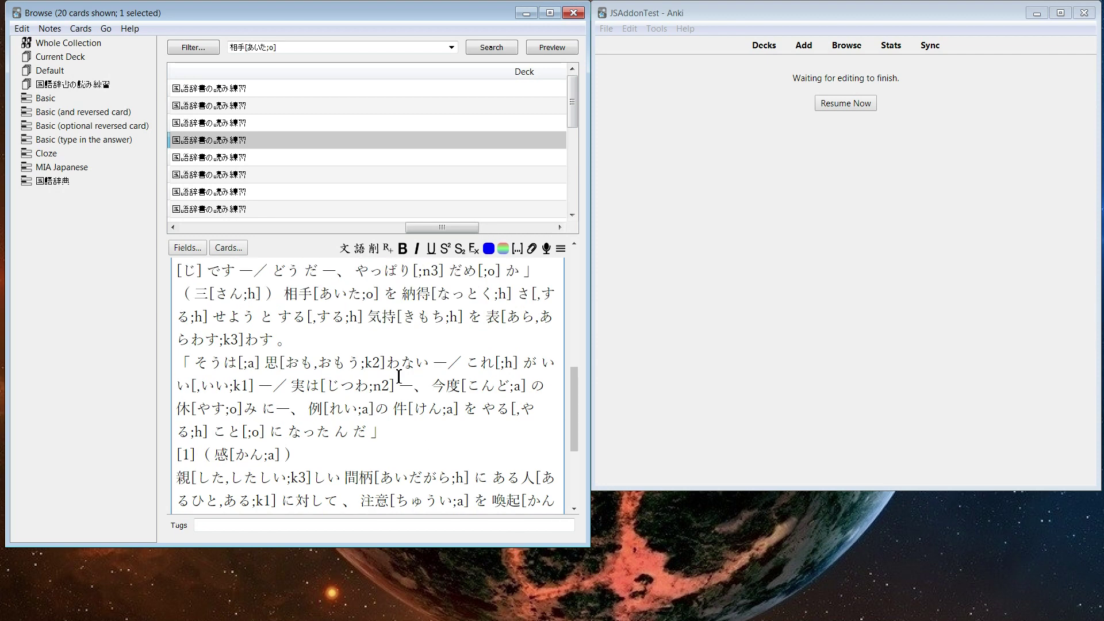
# Undo the overwrite rule application and search for 相手[あいて;o] to check the original reading in the notes.
pyautogui.click(22, 28)
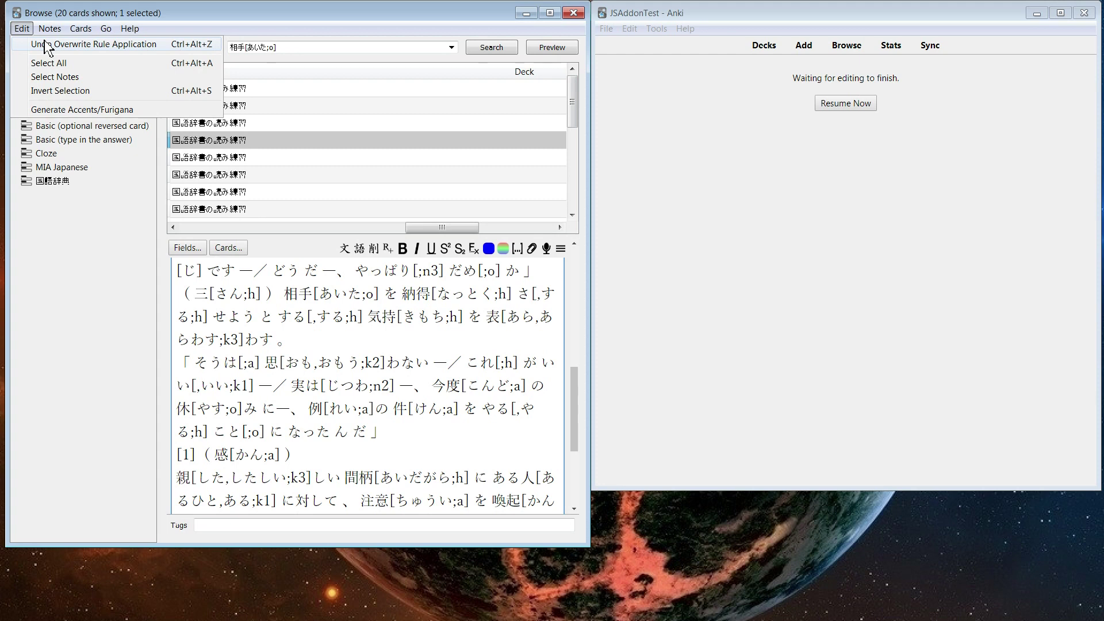
pyautogui.click(46, 46)
pyautogui.click(333, 51)
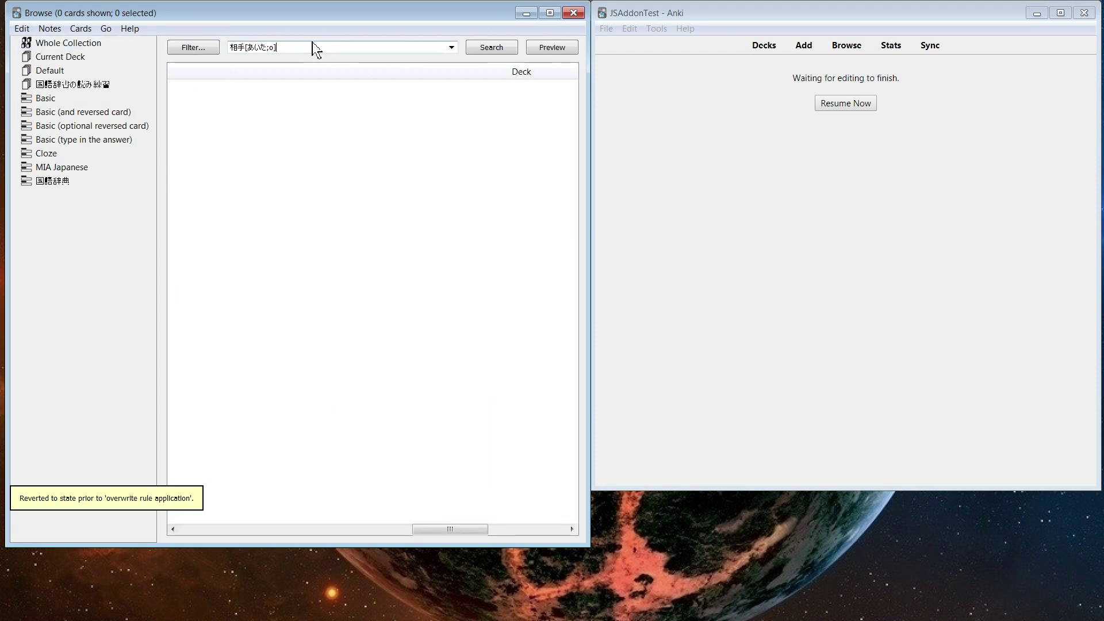
pyautogui.tripleClick(306, 51)
pyautogui.click(276, 50)
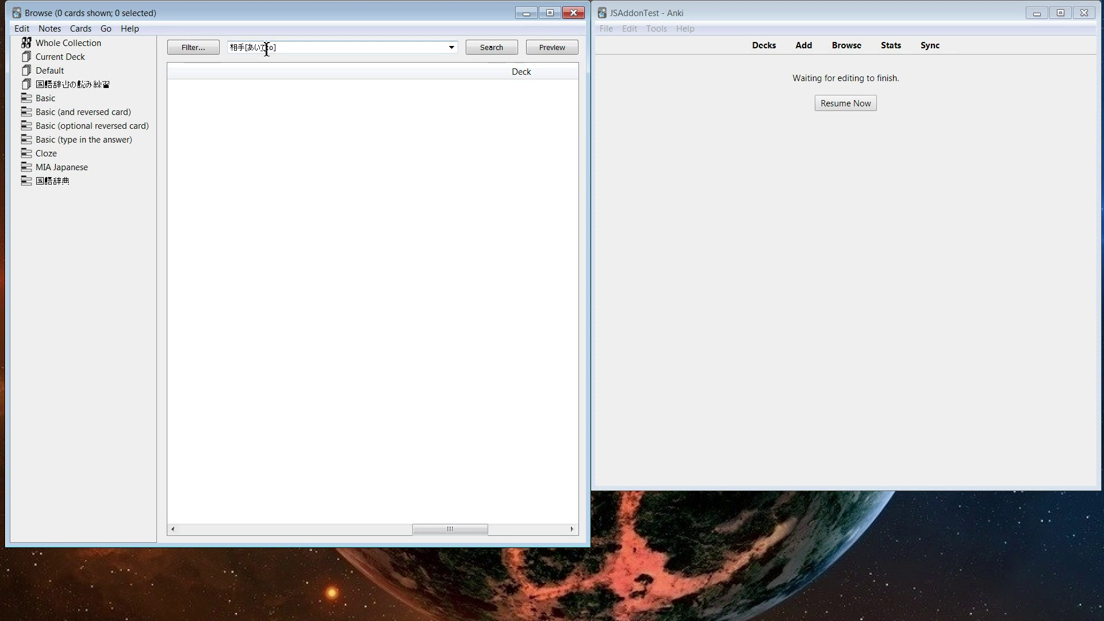
pyautogui.press('Return')
pyautogui.click(521, 177)
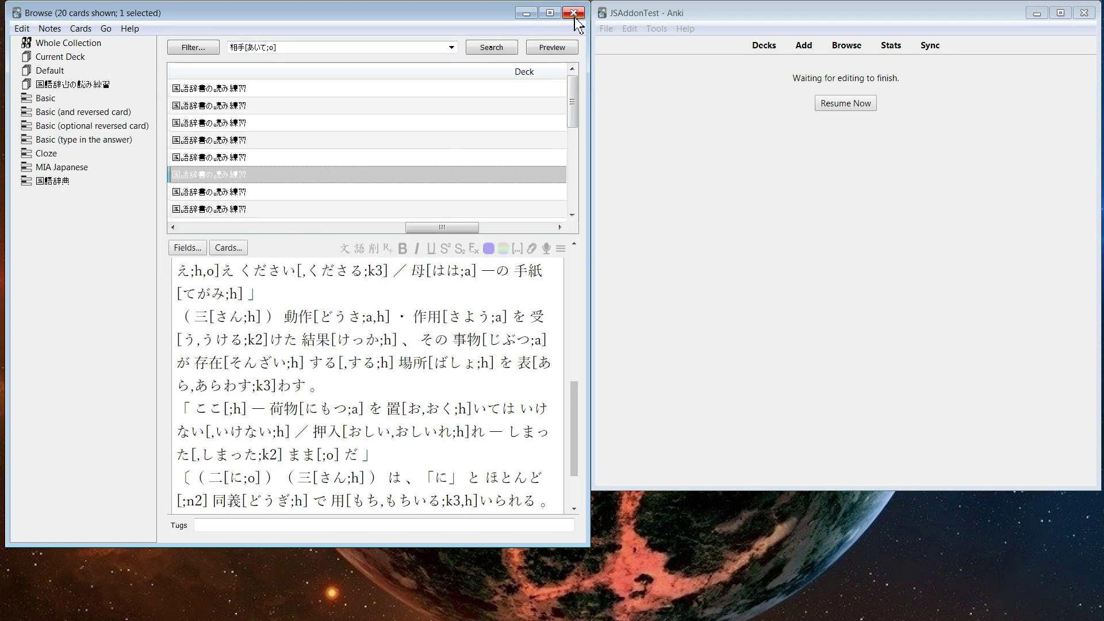
# Open the overwrite rules in the Japanese Support Settings and select the 相手 rule.
pyautogui.click(656, 28)
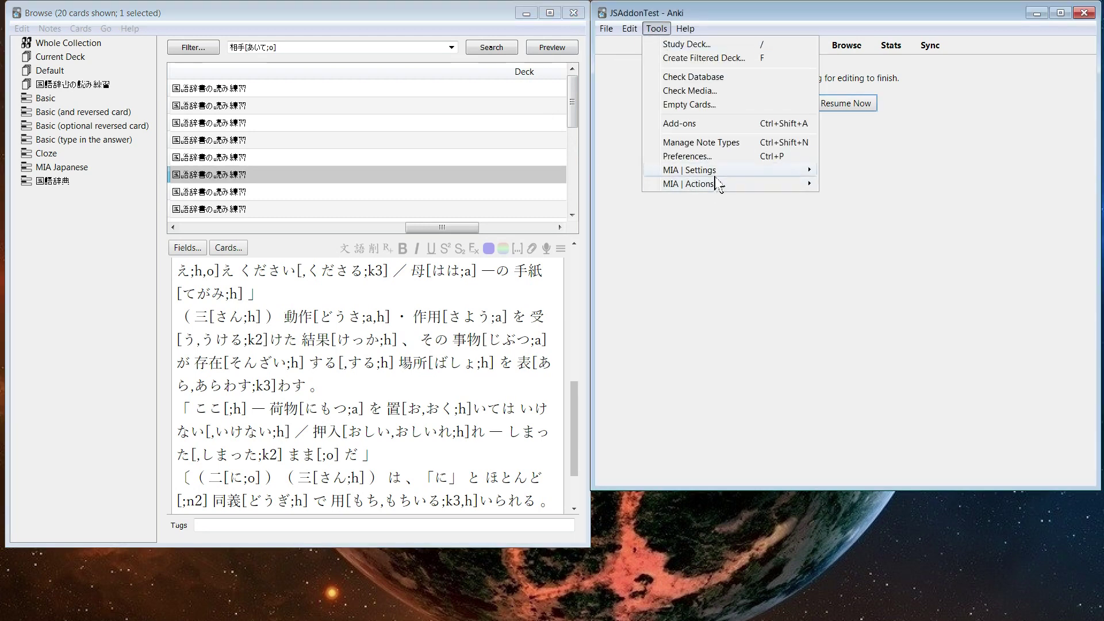
pyautogui.moveTo(719, 170)
pyautogui.click(889, 171)
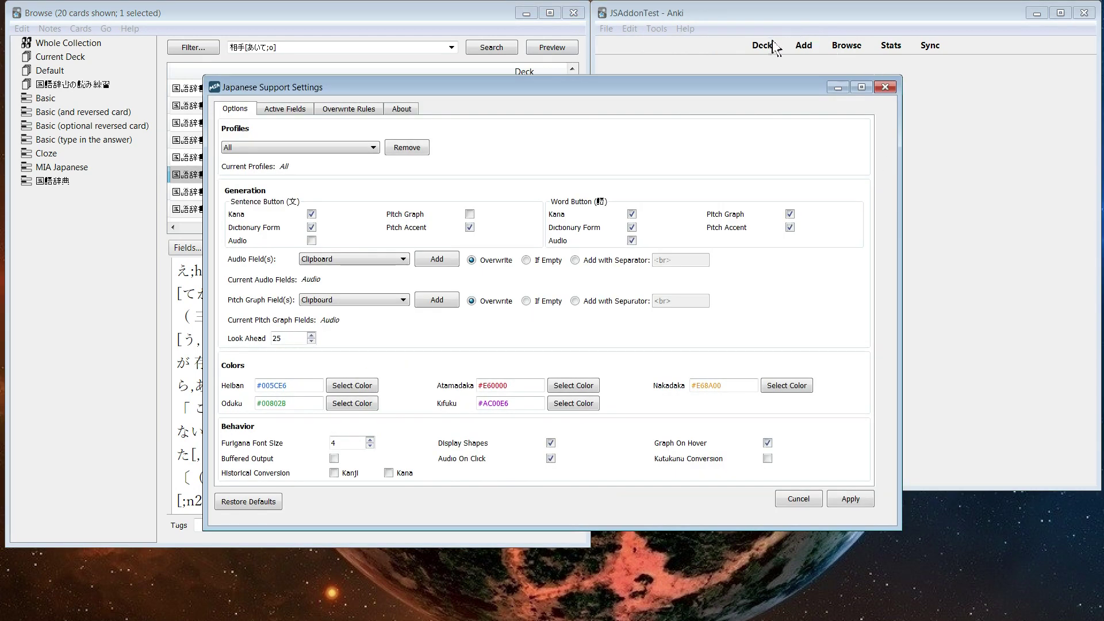
pyautogui.click(345, 112)
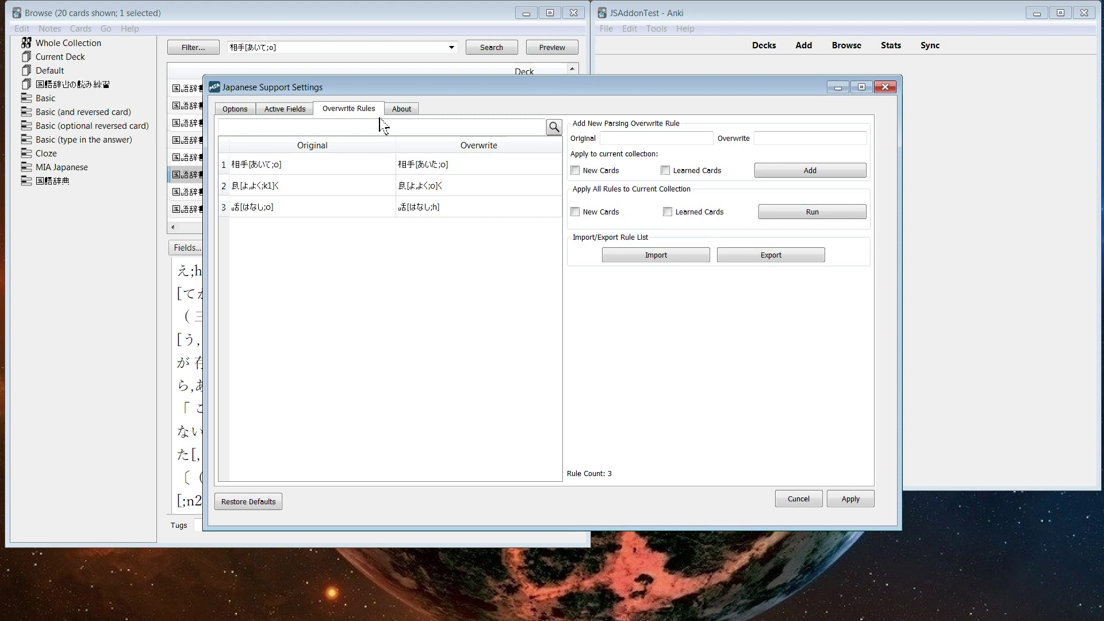
pyautogui.click(349, 208)
pyautogui.click(398, 168)
pyautogui.click(400, 206)
pyautogui.click(400, 168)
pyautogui.moveTo(612, 86); pyautogui.dragTo(632, 68)
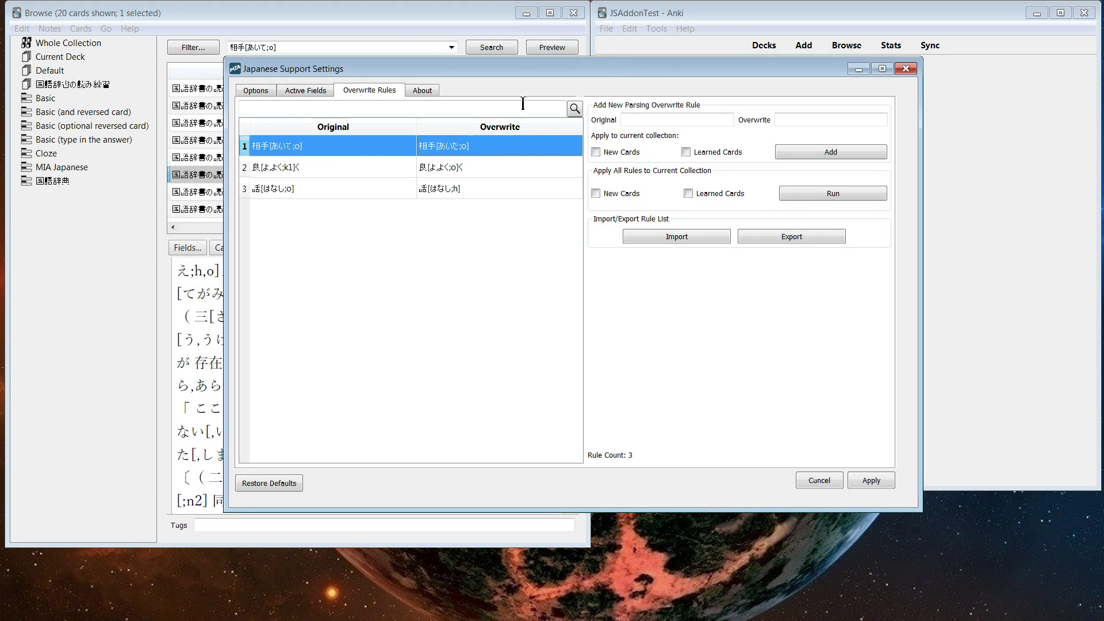
# Change the 相手 rule's overwrite to 相手[あいたい;o] and apply the edited rule to new and learned cards.
pyautogui.doubleClick(461, 147)
pyautogui.click(460, 148)
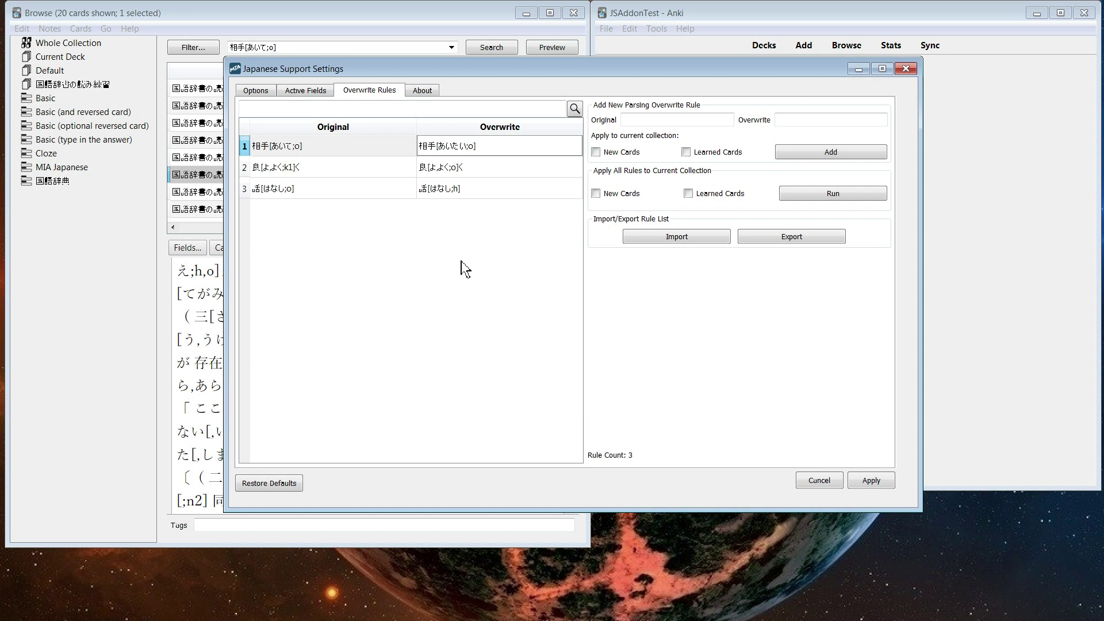
pyautogui.press('Return')
pyautogui.click(538, 280)
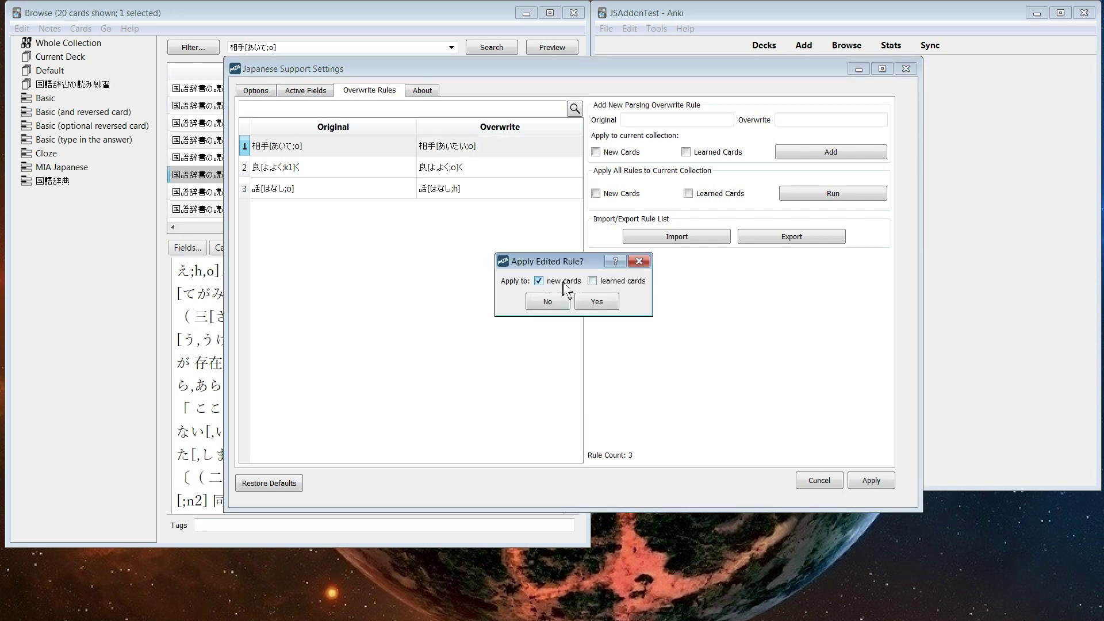
pyautogui.click(592, 280)
pyautogui.click(604, 303)
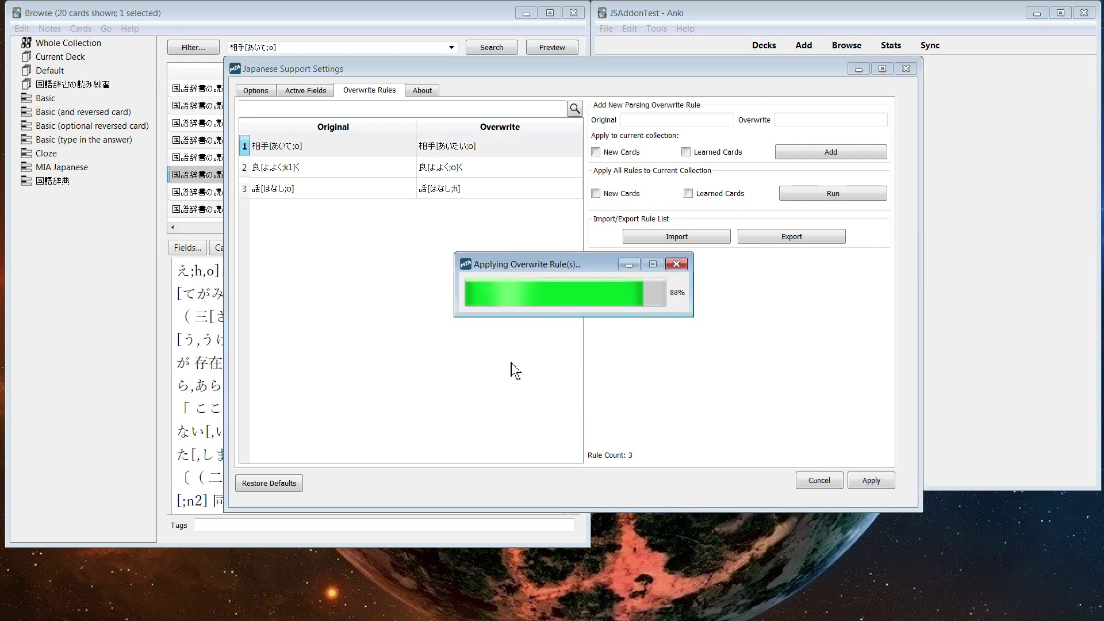
pyautogui.click(616, 314)
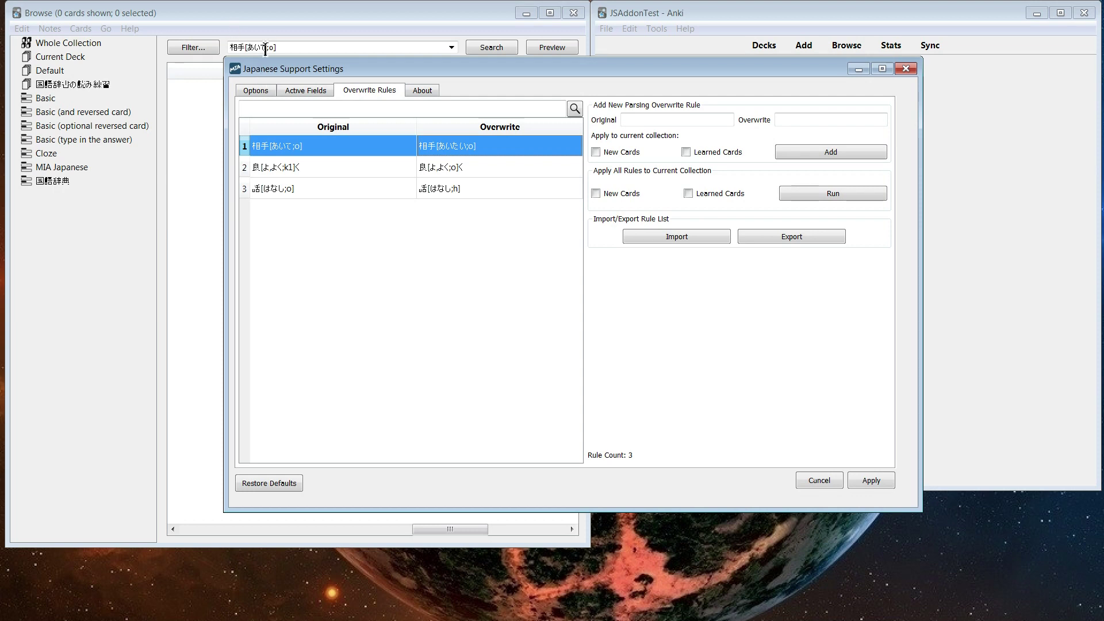
# Search the collection for 相手[あいたい;o] and open one of the matching notes.
pyautogui.doubleClick(472, 151)
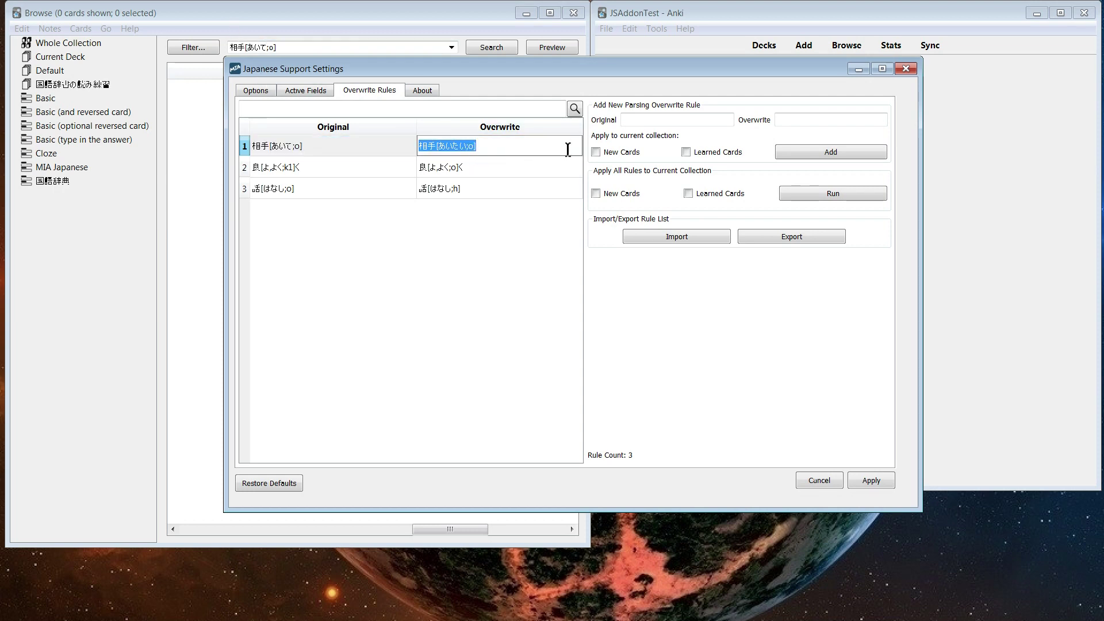
pyautogui.click(338, 47)
pyautogui.hotkey('ctrl', 'a')
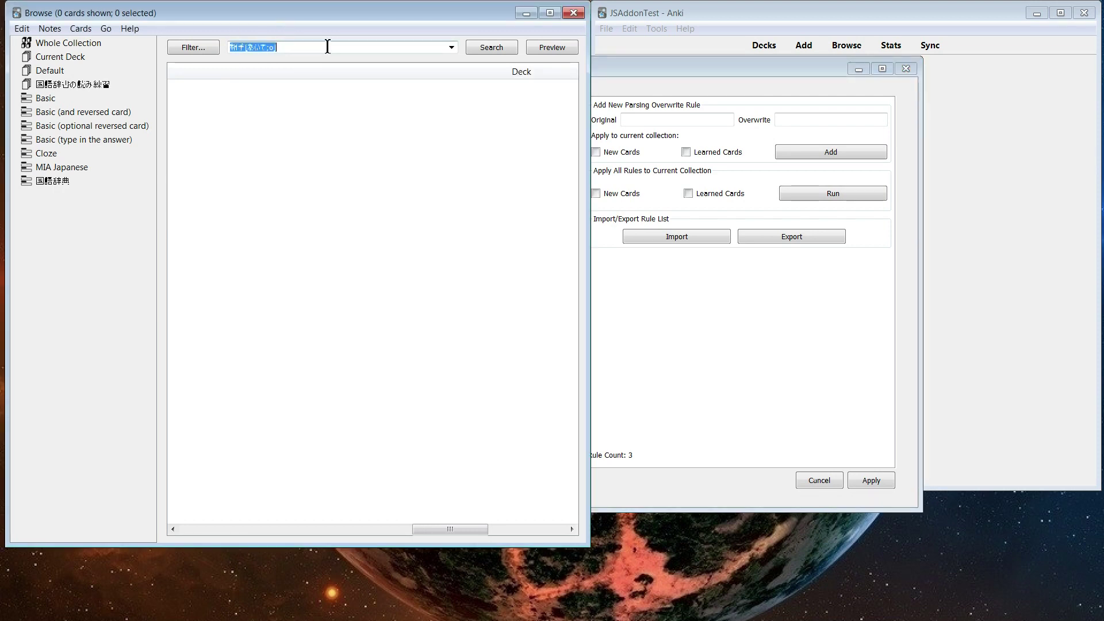
pyautogui.write('相手[あいたい;o]')
pyautogui.press('Return')
pyautogui.click(374, 160)
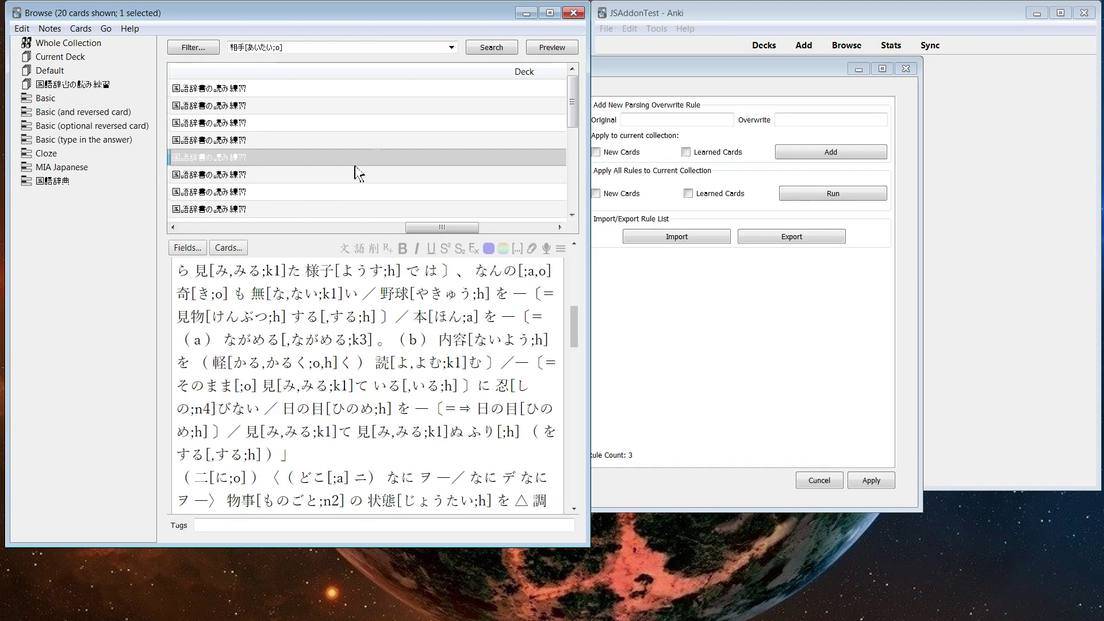
# Undo the application of the edited 相手 rule and return to the Japanese Support Settings.
pyautogui.click(630, 29)
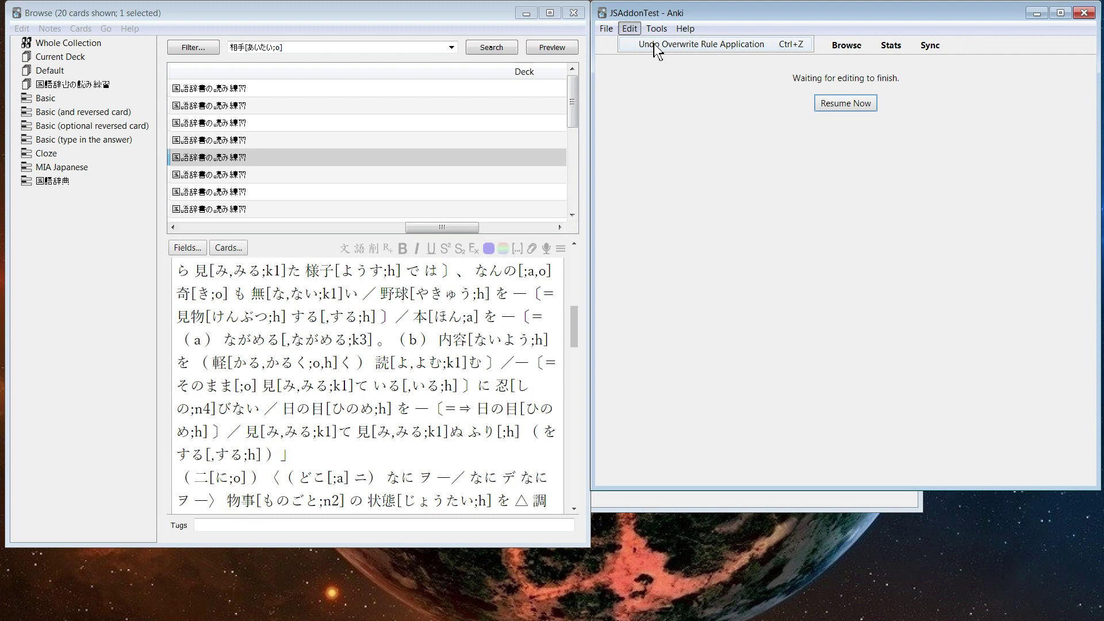
pyautogui.click(657, 45)
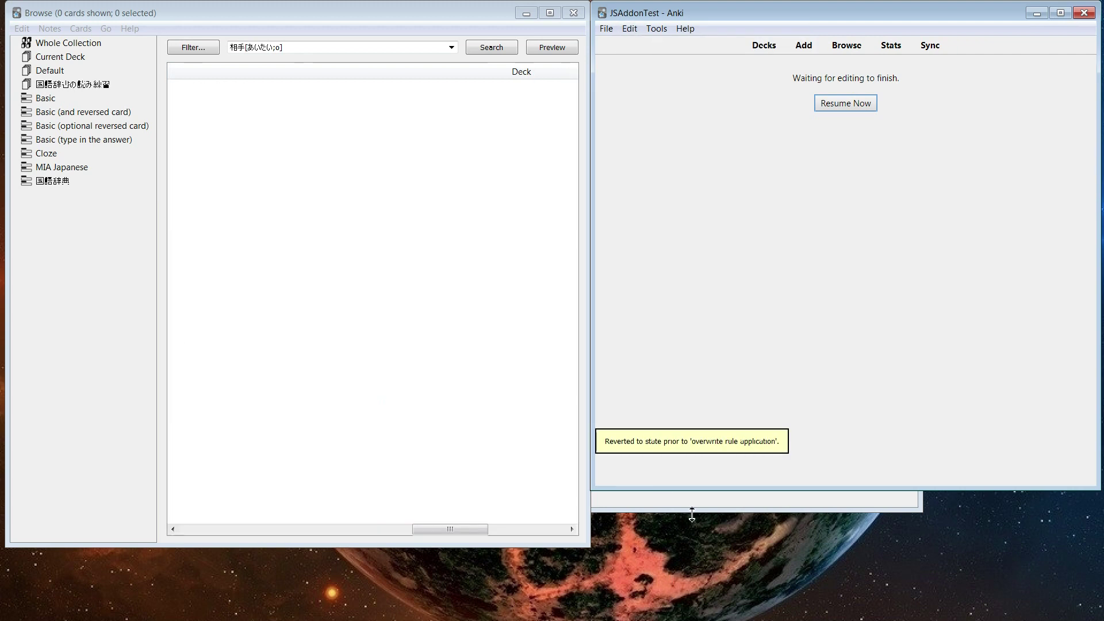
pyautogui.click(690, 510)
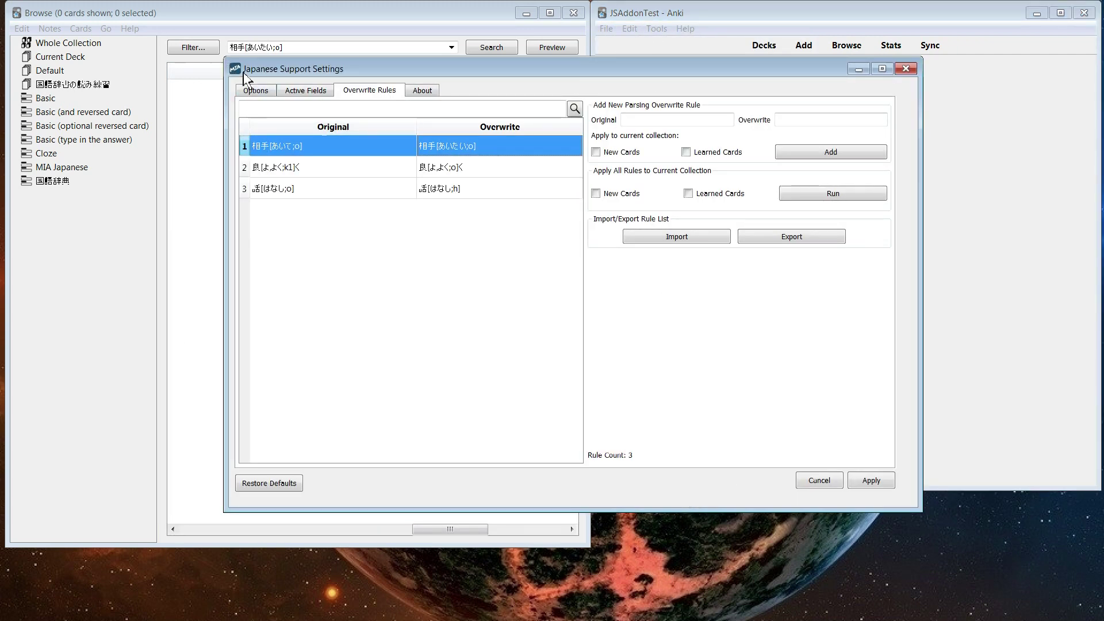
# Shrink the Japanese Support Settings window, look through its contents, and enlarge it again.
pyautogui.moveTo(920, 511); pyautogui.dragTo(585, 346)
pyautogui.moveTo(357, 344); pyautogui.dragTo(609, 345)
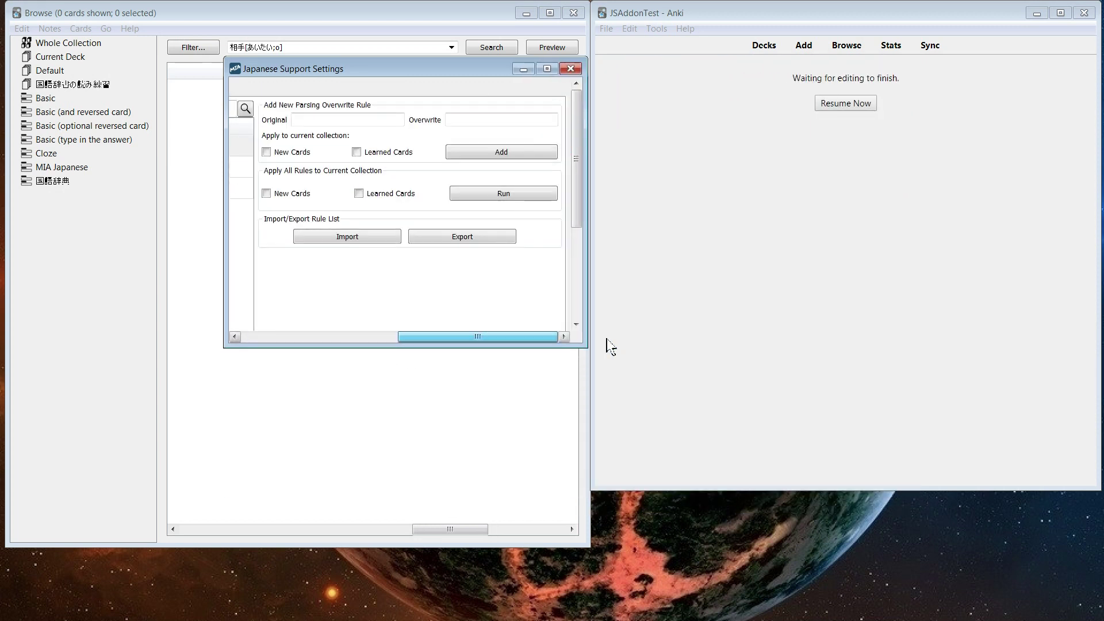
pyautogui.scroll(-5, 525, 212)
pyautogui.moveTo(512, 345); pyautogui.dragTo(295, 334)
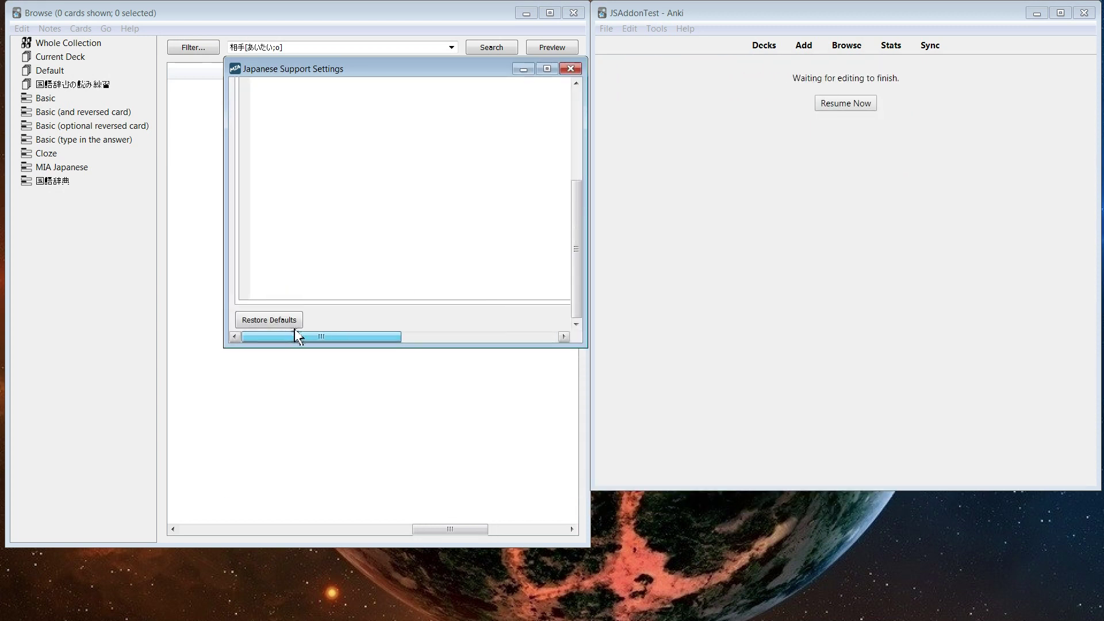
pyautogui.moveTo(585, 350); pyautogui.dragTo(927, 528)
# Review the add-on's general options and inspect the audio field choices, keeping Clipboard.
pyautogui.click(255, 91)
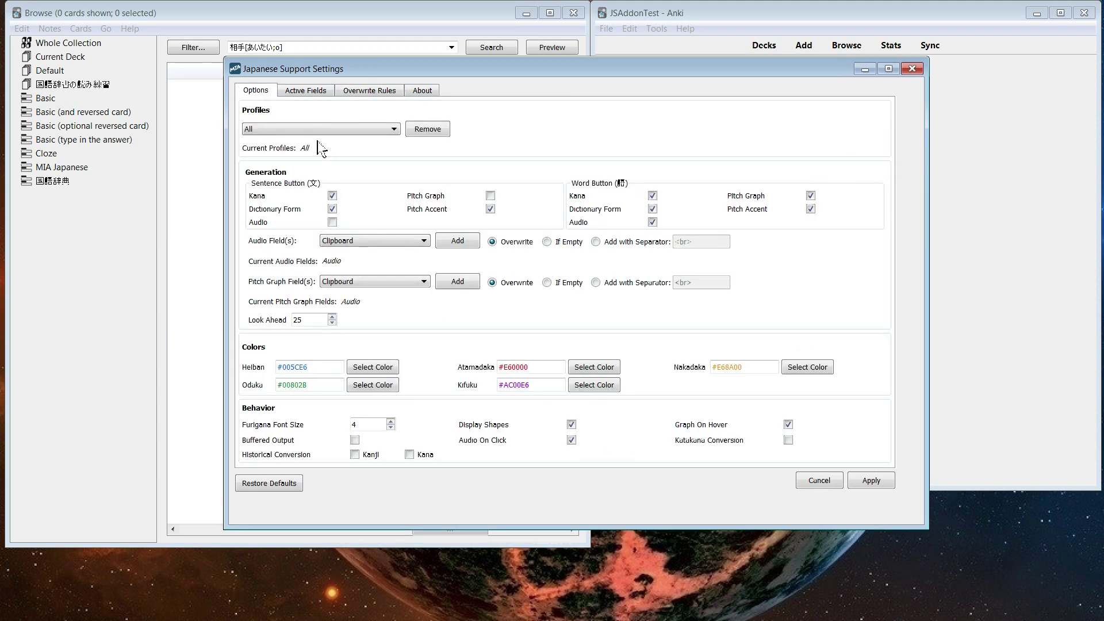
pyautogui.moveTo(924, 533)
pyautogui.mouseDown()
pyautogui.moveTo(871, 524)
pyautogui.moveTo(781, 391)
pyautogui.moveTo(420, 281)
pyautogui.moveTo(874, 431)
pyautogui.moveTo(925, 512)
pyautogui.moveTo(891, 504)
pyautogui.moveTo(893, 549)
pyautogui.moveTo(891, 485)
pyautogui.moveTo(929, 515)
pyautogui.moveTo(913, 510)
pyautogui.moveTo(949, 507)
pyautogui.moveTo(914, 519)
pyautogui.moveTo(730, 450)
pyautogui.moveTo(659, 438)
pyautogui.moveTo(616, 380)
pyautogui.moveTo(1067, 436)
pyautogui.moveTo(1072, 517)
pyautogui.moveTo(915, 517)
pyautogui.moveTo(672, 322)
pyautogui.moveTo(429, 320)
pyautogui.moveTo(645, 439)
pyautogui.moveTo(715, 409)
pyautogui.moveTo(926, 500)
pyautogui.moveTo(867, 565)
pyautogui.moveTo(608, 409)
pyautogui.moveTo(439, 245)
pyautogui.moveTo(640, 397)
pyautogui.moveTo(357, 128)
pyautogui.moveTo(339, 129)
pyautogui.moveTo(878, 421)
pyautogui.moveTo(897, 479)
pyautogui.moveTo(874, 428)
pyautogui.moveTo(889, 506)
pyautogui.moveTo(927, 513)
pyautogui.moveTo(906, 509)
pyautogui.moveTo(915, 514)
pyautogui.mouseUp()
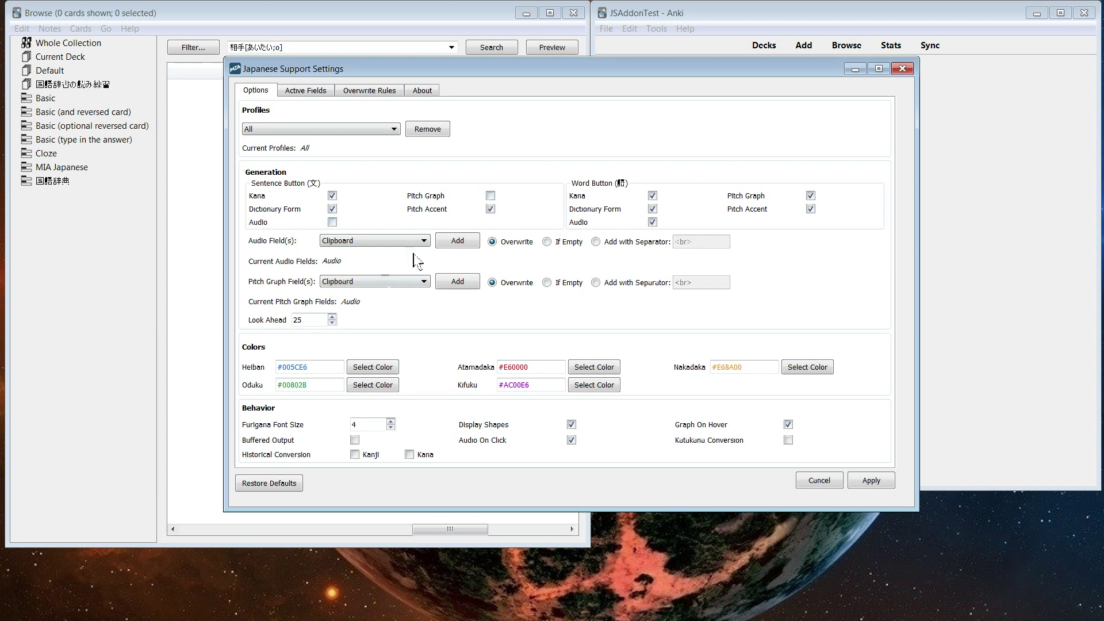
pyautogui.click(389, 242)
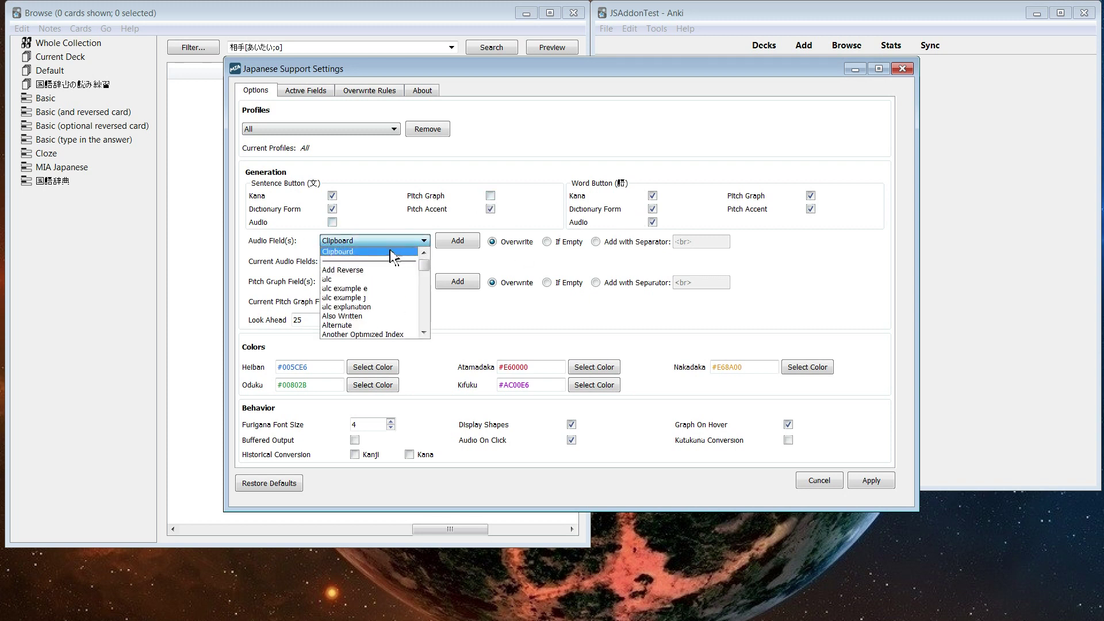
pyautogui.click(413, 252)
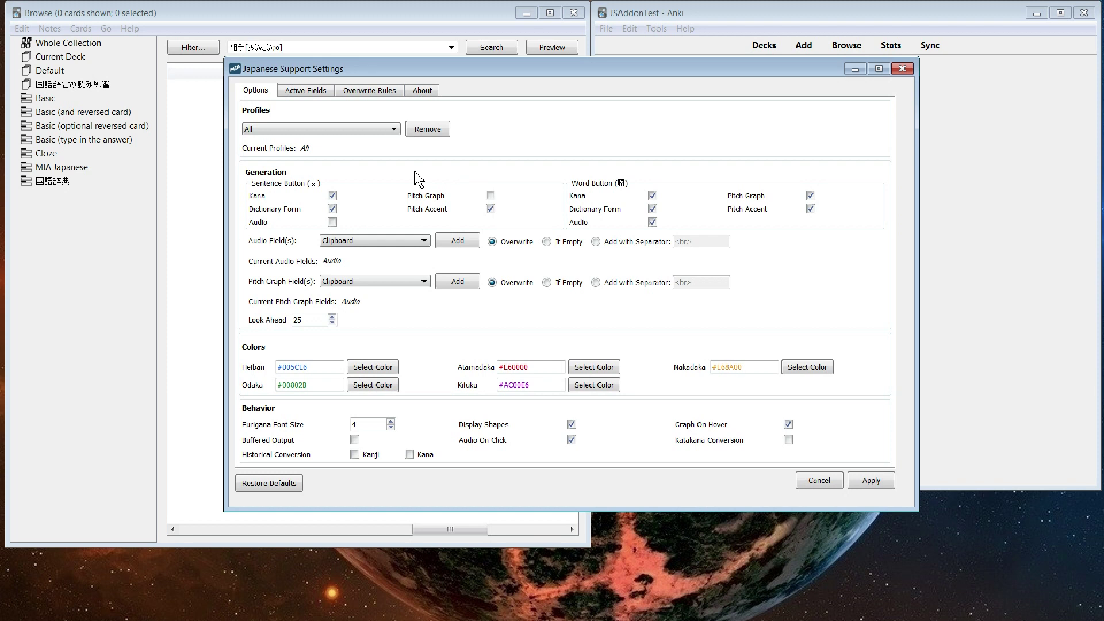
# Return to the overwrite rules and search the collection for the 良 rule's original reading, 良[よ,よく;k1]く.
pyautogui.click(396, 95)
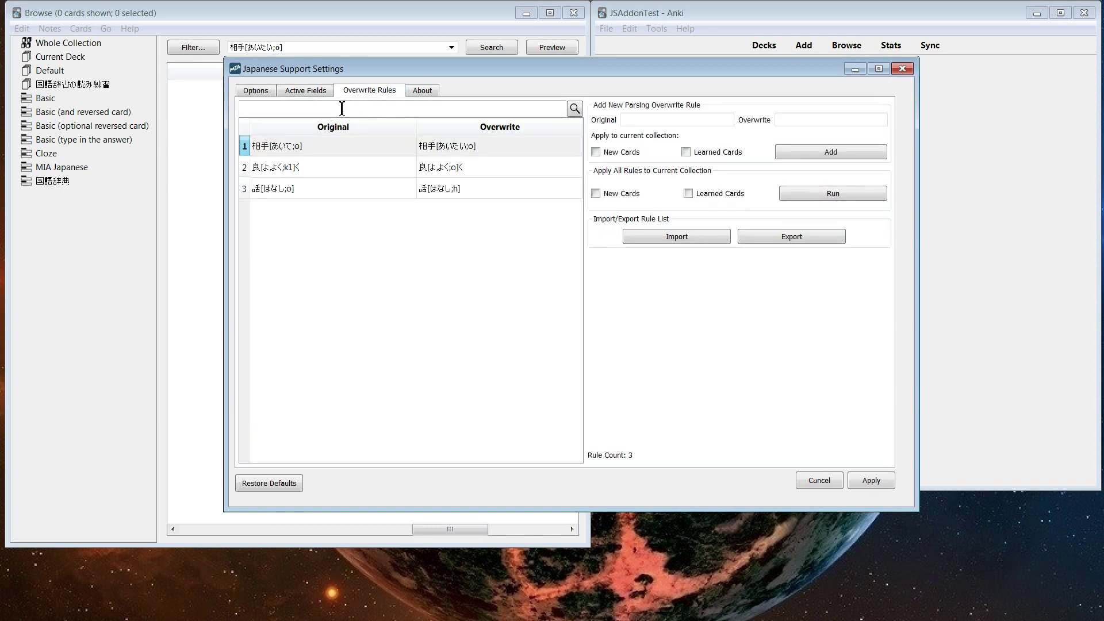
pyautogui.moveTo(395, 75); pyautogui.dragTo(363, 84)
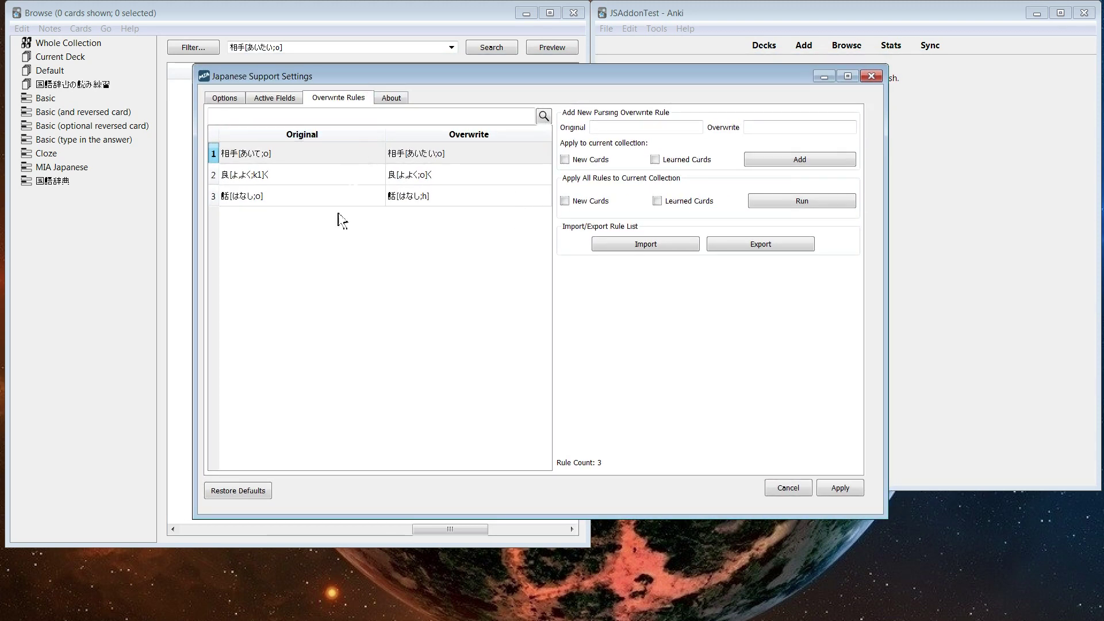
pyautogui.moveTo(469, 77); pyautogui.dragTo(621, 75)
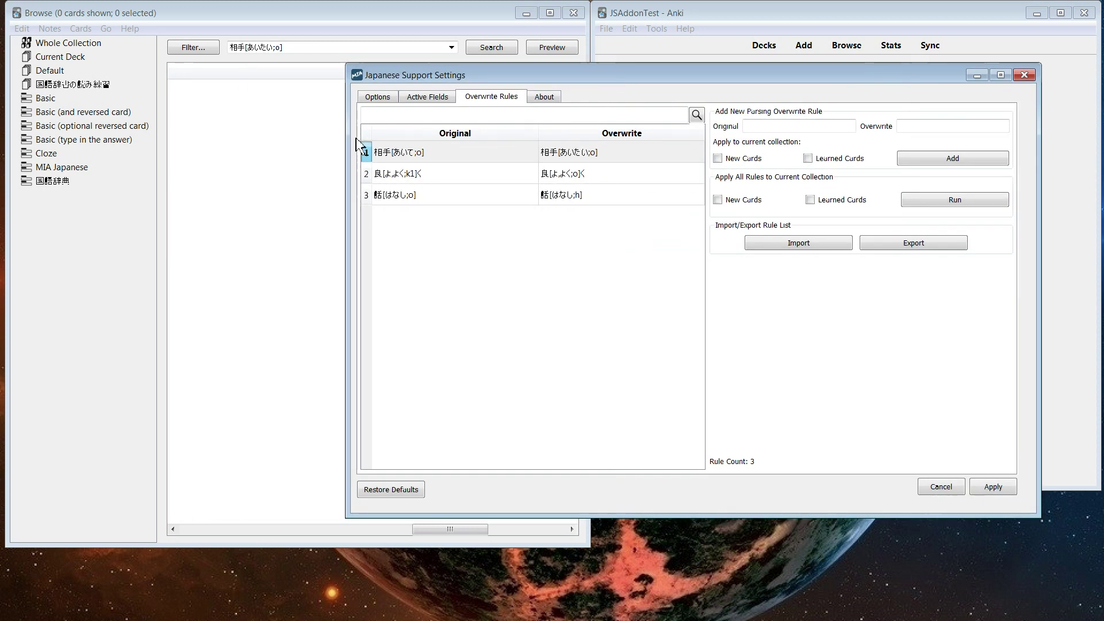
pyautogui.click(288, 48)
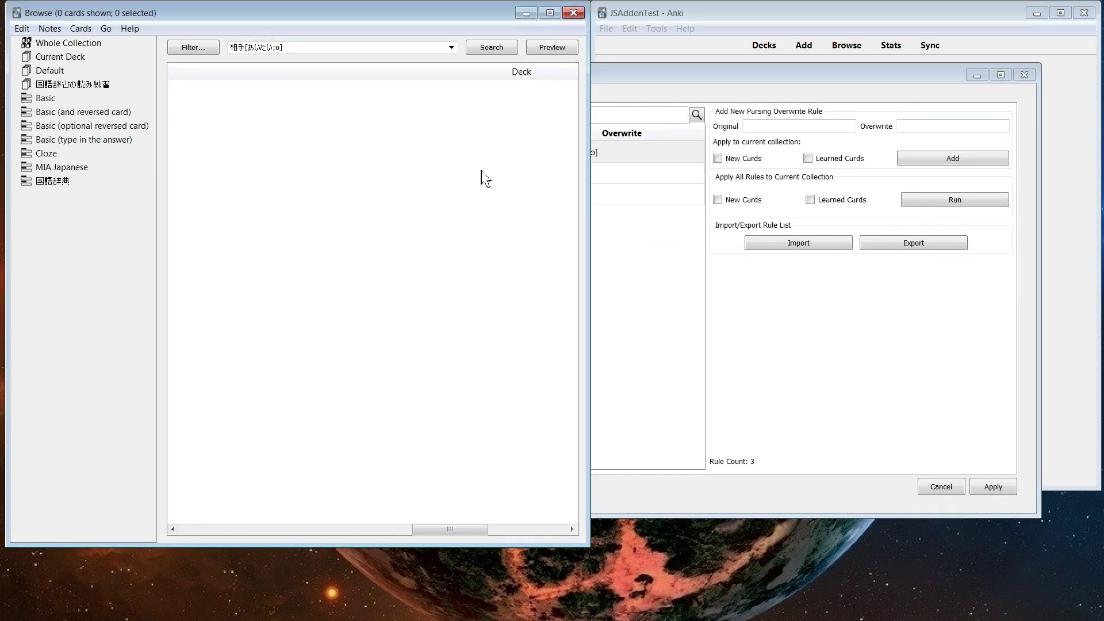
pyautogui.click(632, 199)
pyautogui.doubleClick(419, 174)
pyautogui.hotkey('ctrl', 'c')
pyautogui.click(338, 66)
pyautogui.hotkey('ctrl', 'a')
pyautogui.hotkey('ctrl', 'v')
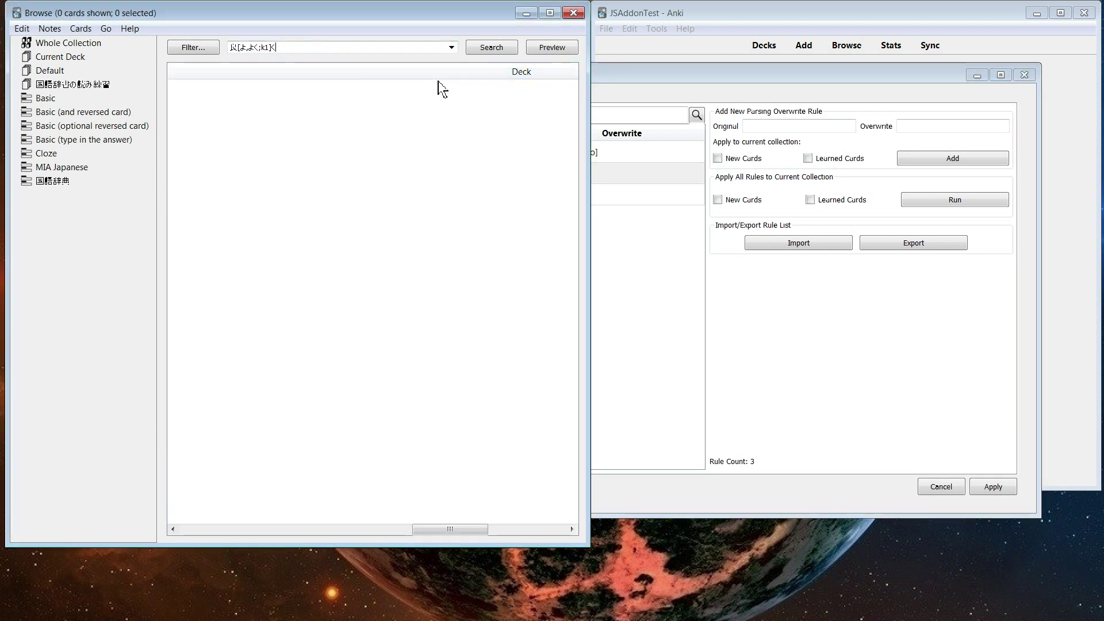
pyautogui.press('Return')
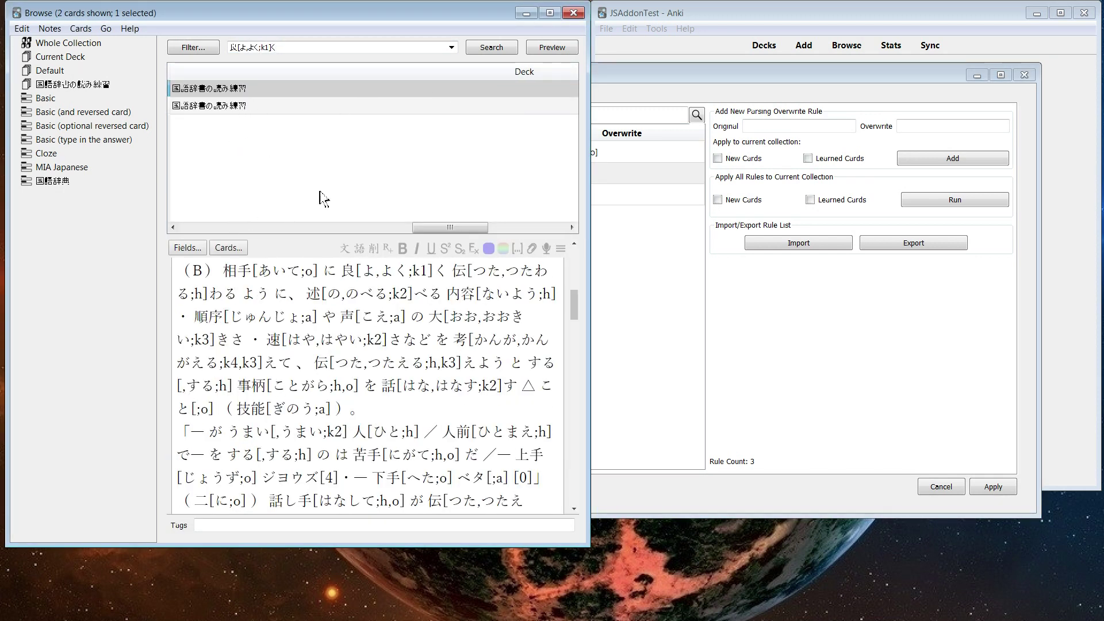
# Copy the 相手 rule's original reading and search the collection for 相手[あいて;o].
pyautogui.click(610, 179)
pyautogui.click(439, 153)
pyautogui.click(438, 153)
pyautogui.click(288, 47)
pyautogui.hotkey('ctrl', 'a')
pyautogui.hotkey('ctrl', 'v')
pyautogui.press('Return')
# Copy the 良 rule's original reading again and repeat the collection search for 良[よ,よく;k1]く.
pyautogui.click(639, 181)
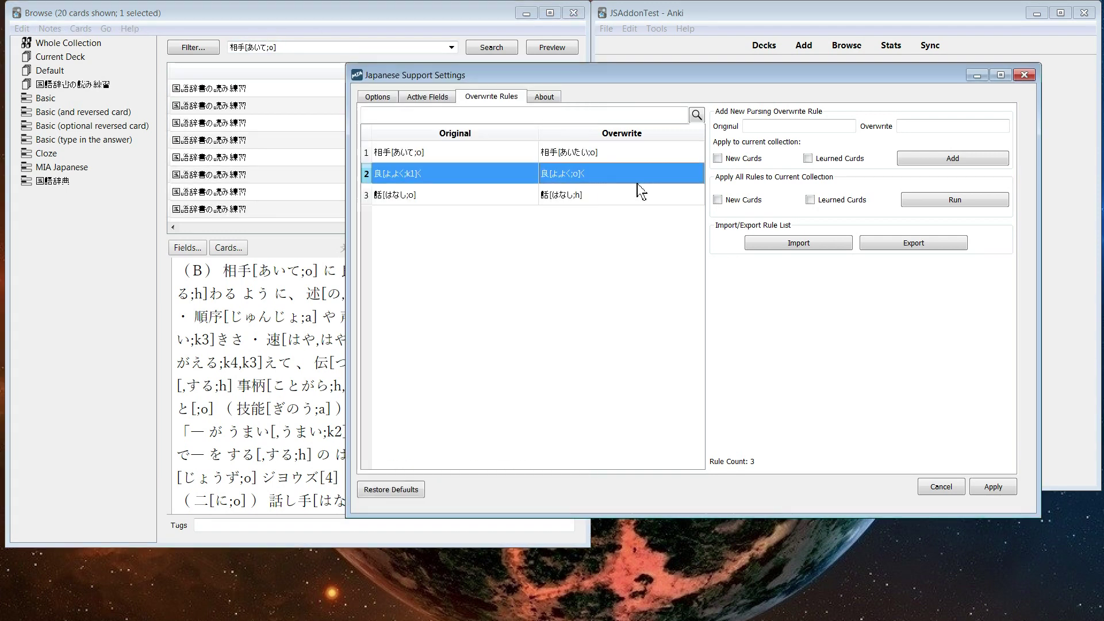
pyautogui.doubleClick(473, 181)
pyautogui.hotkey('ctrl', 'c')
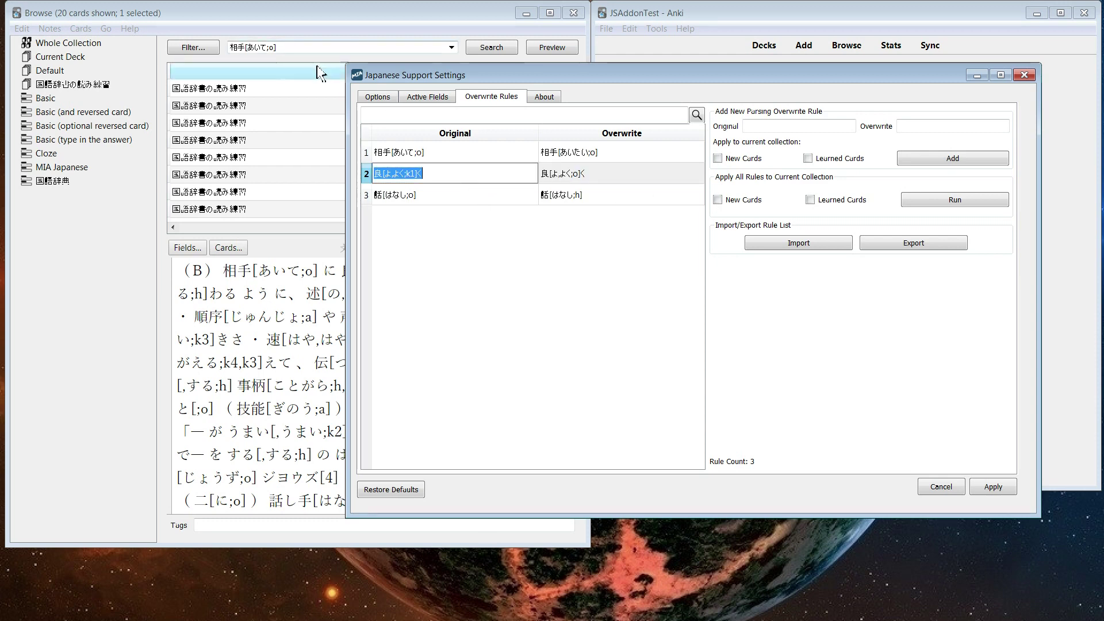
pyautogui.click(336, 47)
pyautogui.hotkey('ctrl', 'v')
pyautogui.hotkey('ctrl', 'a')
pyautogui.hotkey('ctrl', 'v')
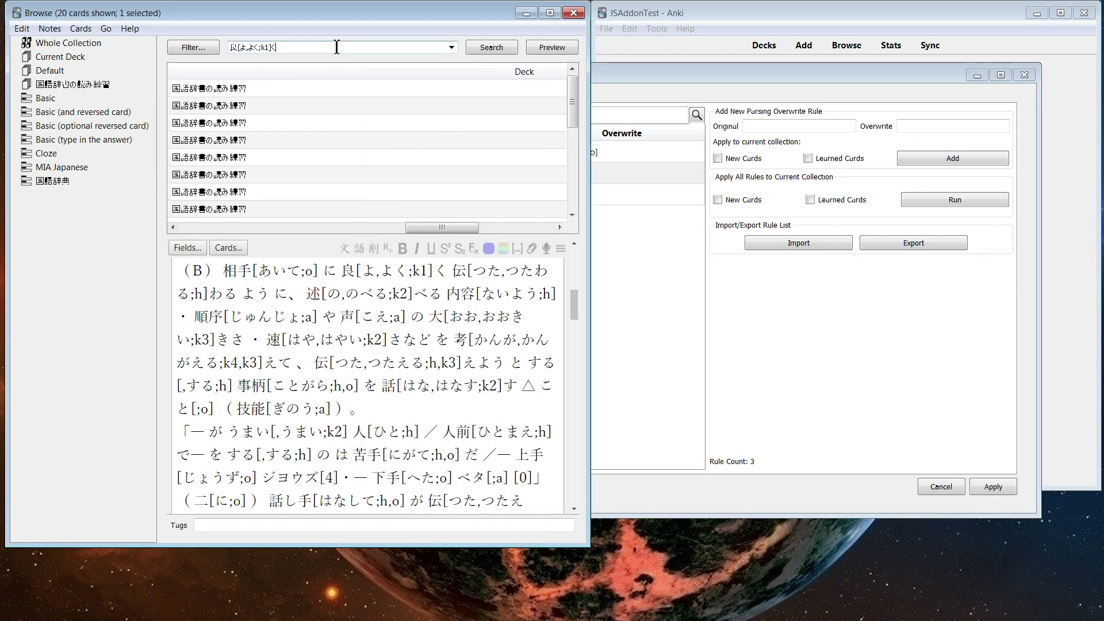
pyautogui.press('Return')
# Run all overwrite rules on the current collection's new and learned cards.
pyautogui.click(717, 200)
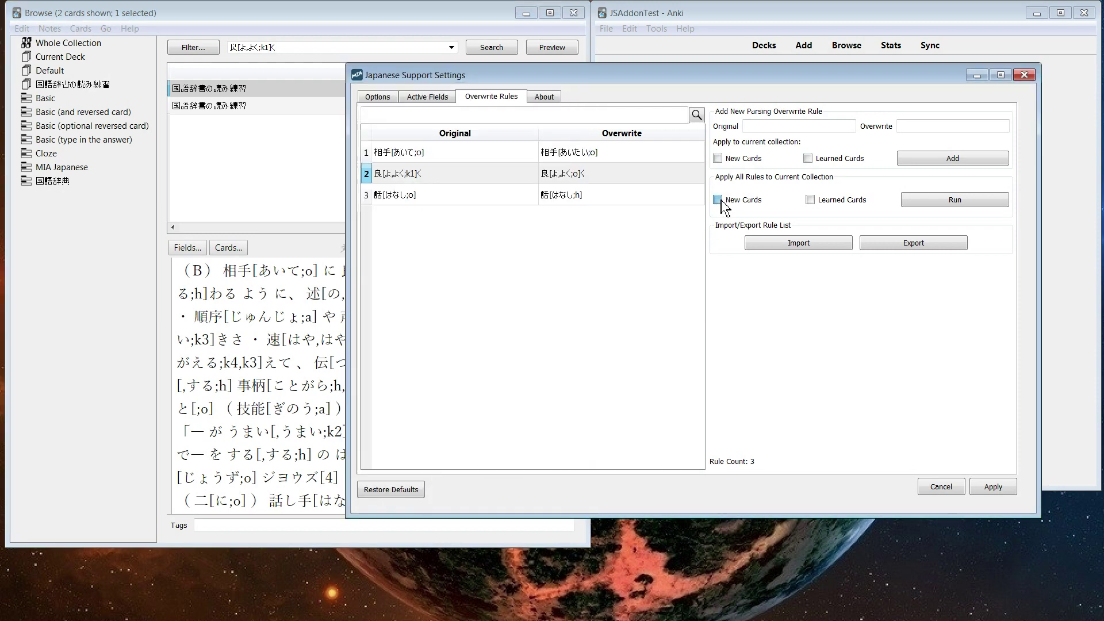
pyautogui.click(816, 202)
pyautogui.click(959, 208)
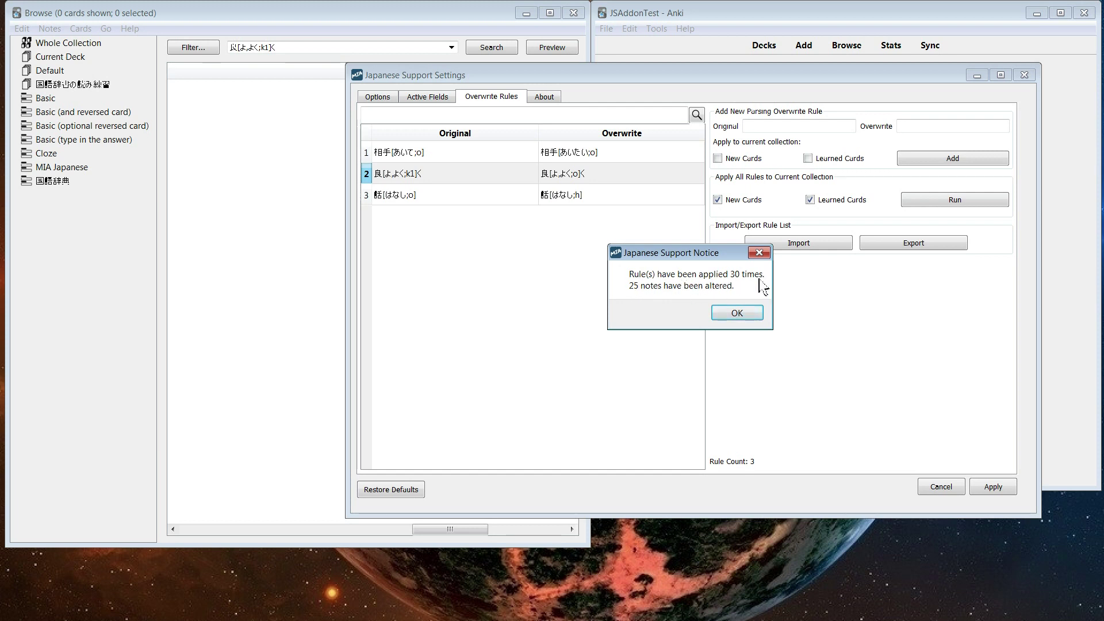
pyautogui.click(746, 312)
# Copy the 良 rule's overwrite reading and search the collection for 良[よ,よく;o]く to check the replacement.
pyautogui.click(304, 47)
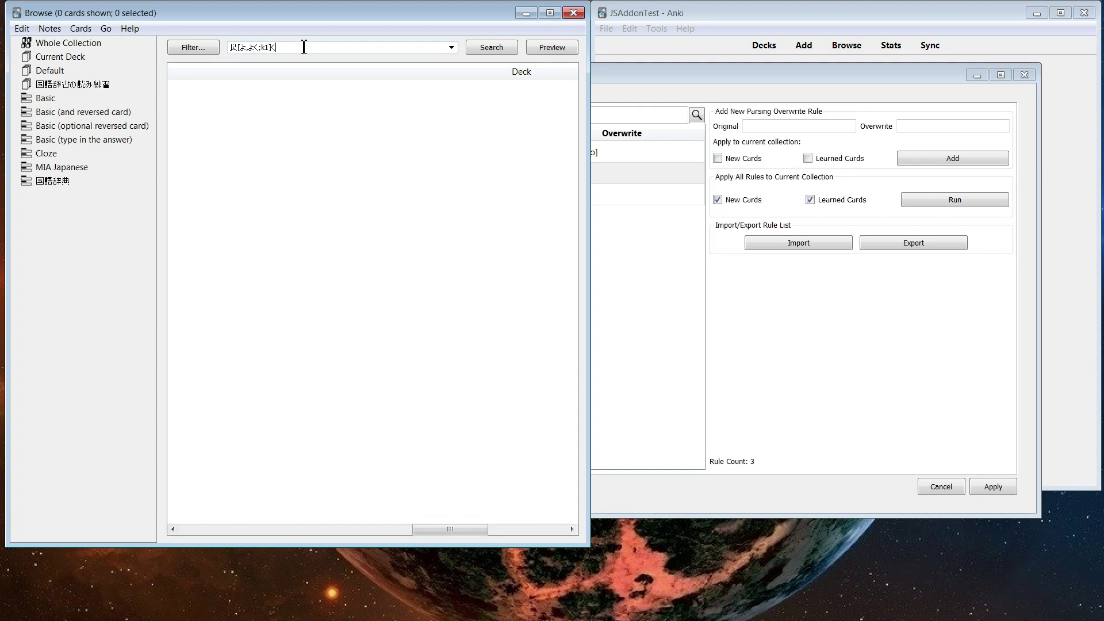
pyautogui.click(718, 266)
pyautogui.doubleClick(625, 175)
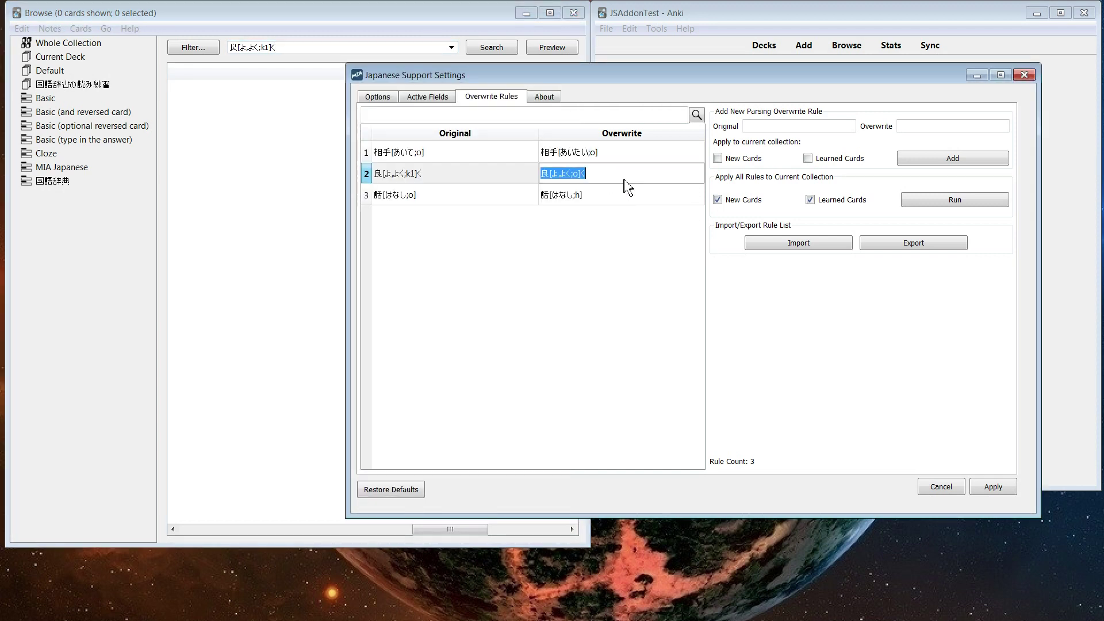
pyautogui.click(625, 180)
pyautogui.doubleClick(612, 180)
pyautogui.hotkey('ctrl', 'c')
pyautogui.click(309, 46)
pyautogui.hotkey('ctrl', 'a')
pyautogui.hotkey('ctrl', 'v')
pyautogui.press('Return')
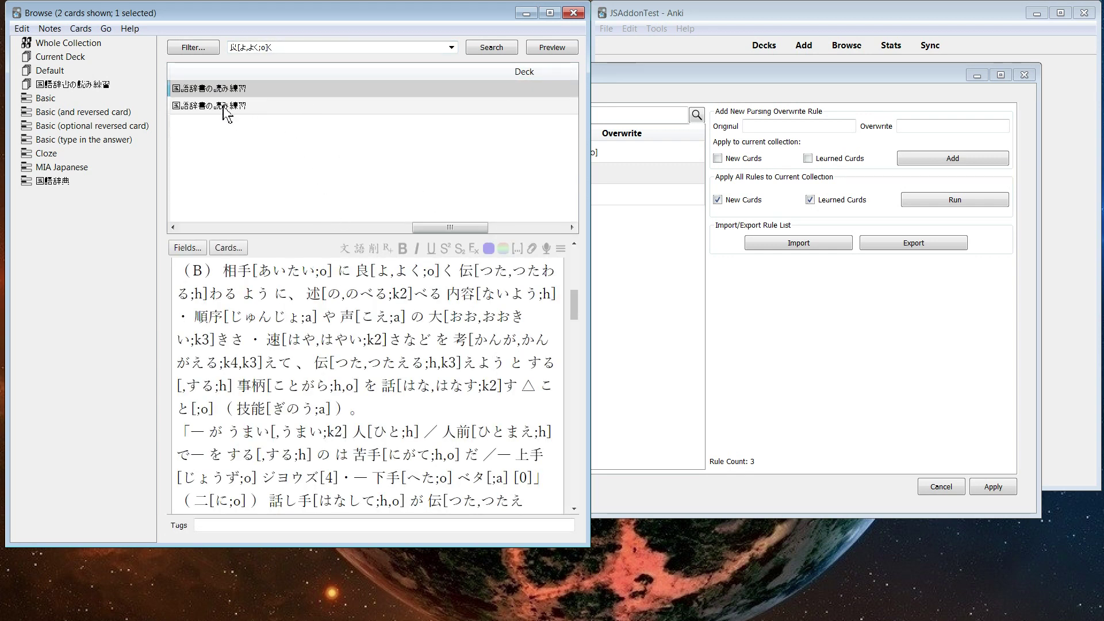
# Undo the application of all overwrite rules to the collection.
pyautogui.click(629, 29)
pyautogui.click(667, 40)
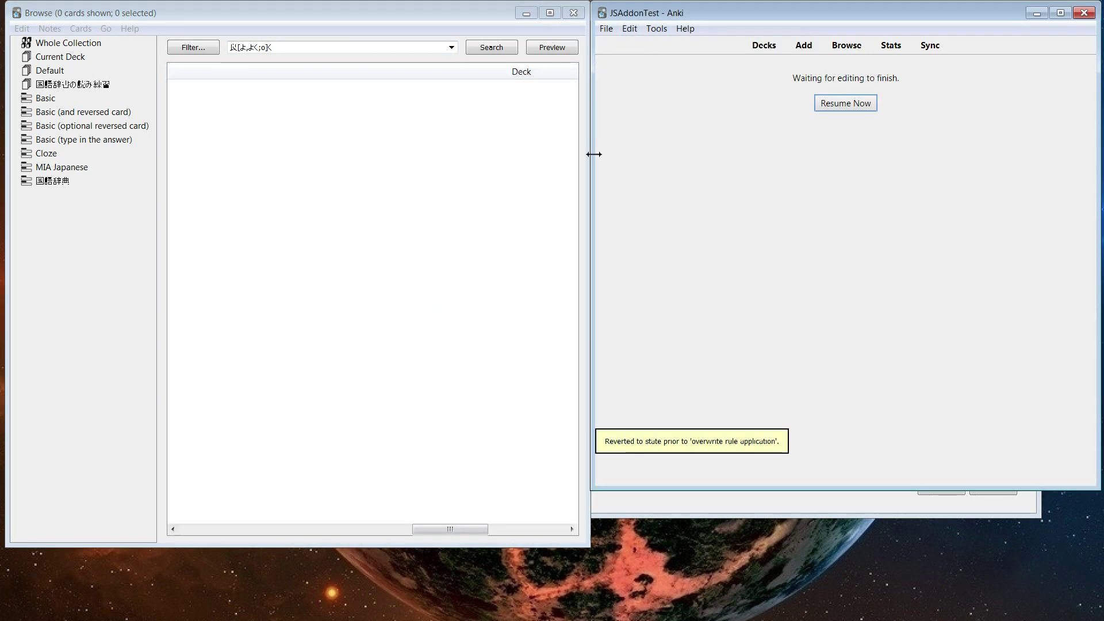
# Export the overwrite rules list to the collection.media folder under the file name testlist1.
pyautogui.click(690, 510)
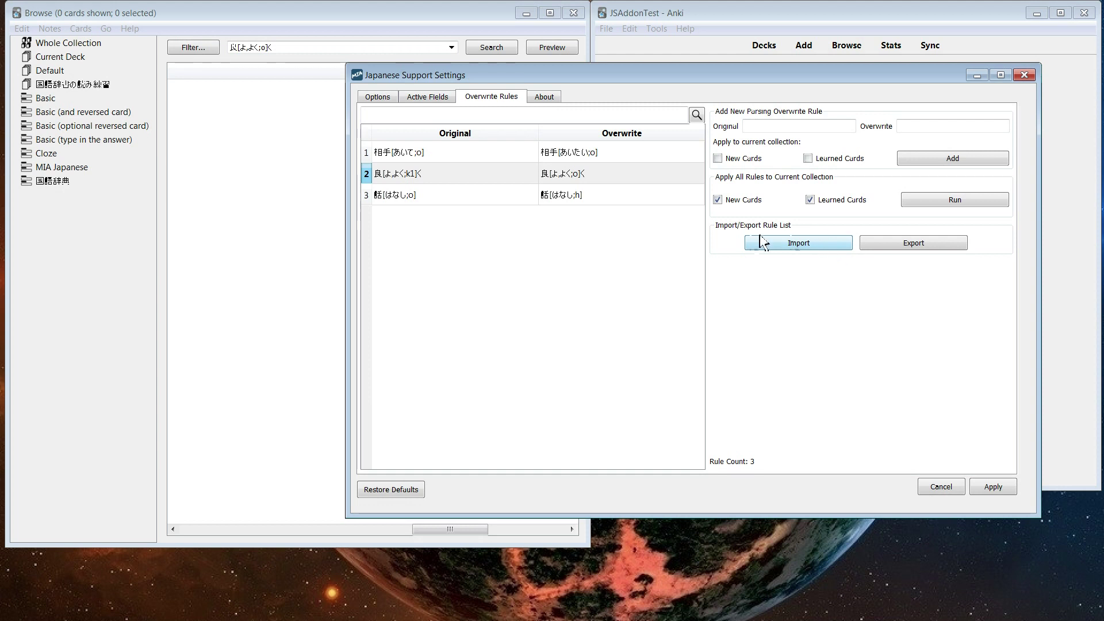
pyautogui.click(878, 249)
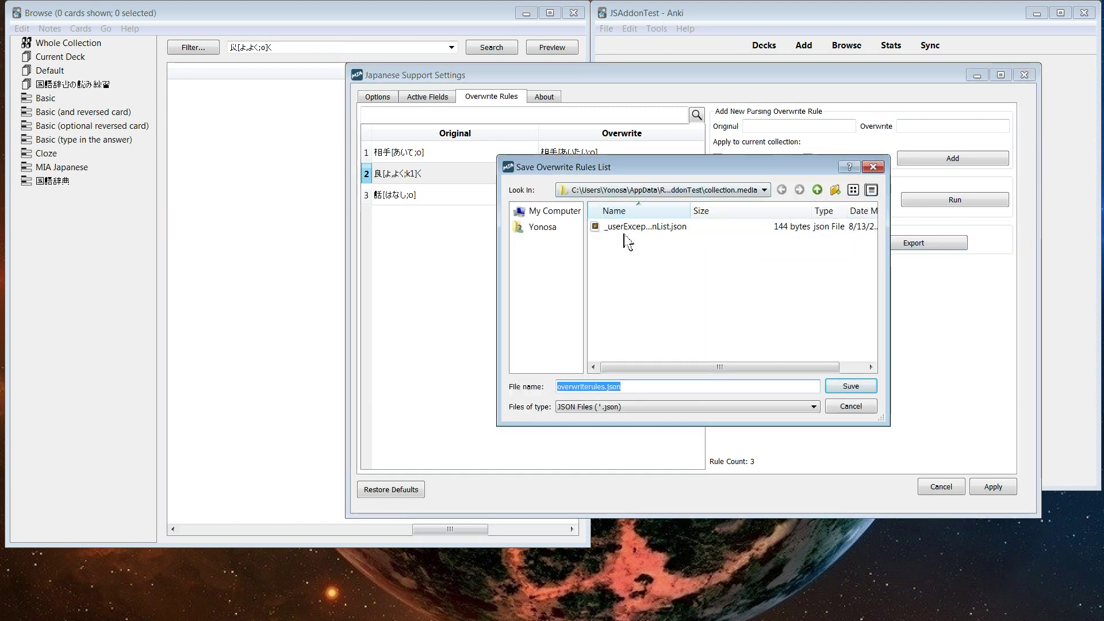
pyautogui.moveTo(652, 175); pyautogui.dragTo(411, 149)
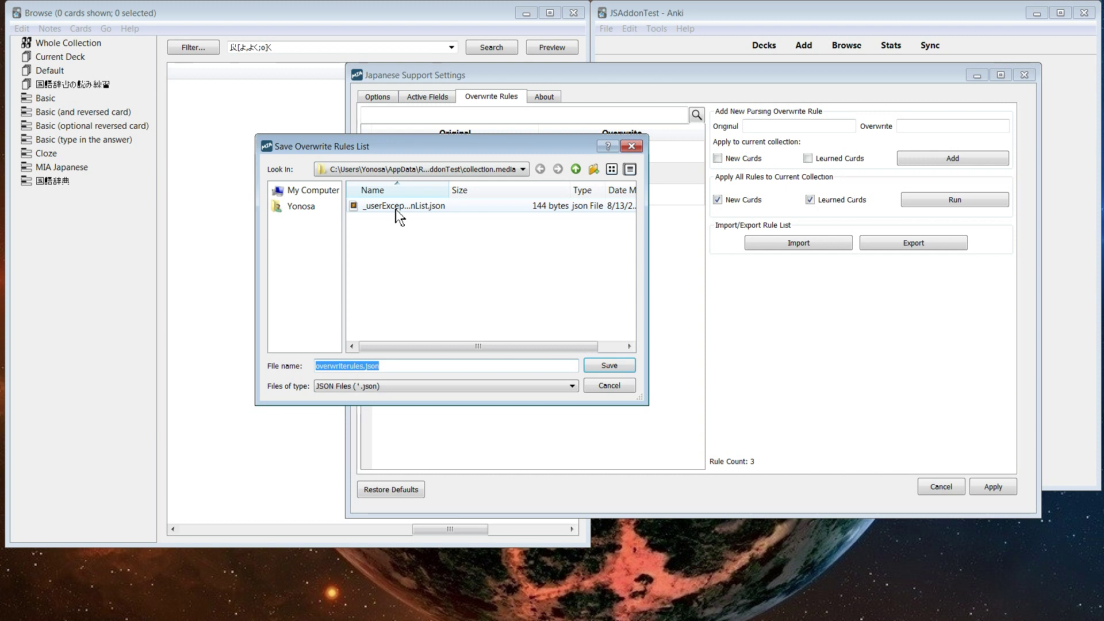
pyautogui.click(419, 370)
pyautogui.moveTo(419, 370); pyautogui.dragTo(51, 356)
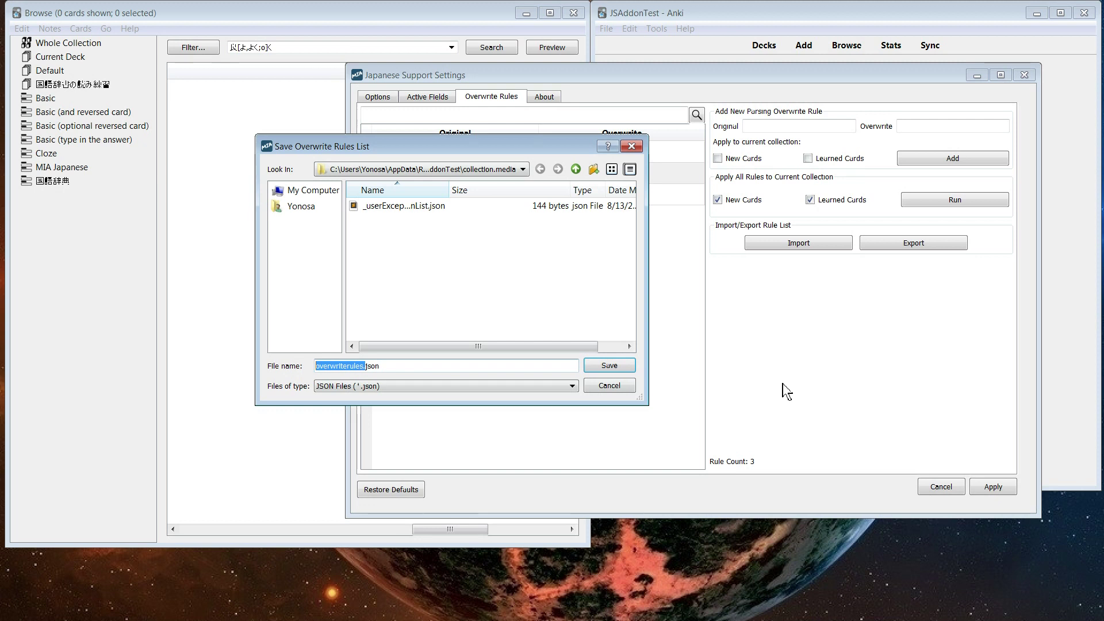
pyautogui.press('BackSpace')
pyautogui.press('Delete')
pyautogui.press('Delete')
pyautogui.press('Delete')
pyautogui.press('Delete')
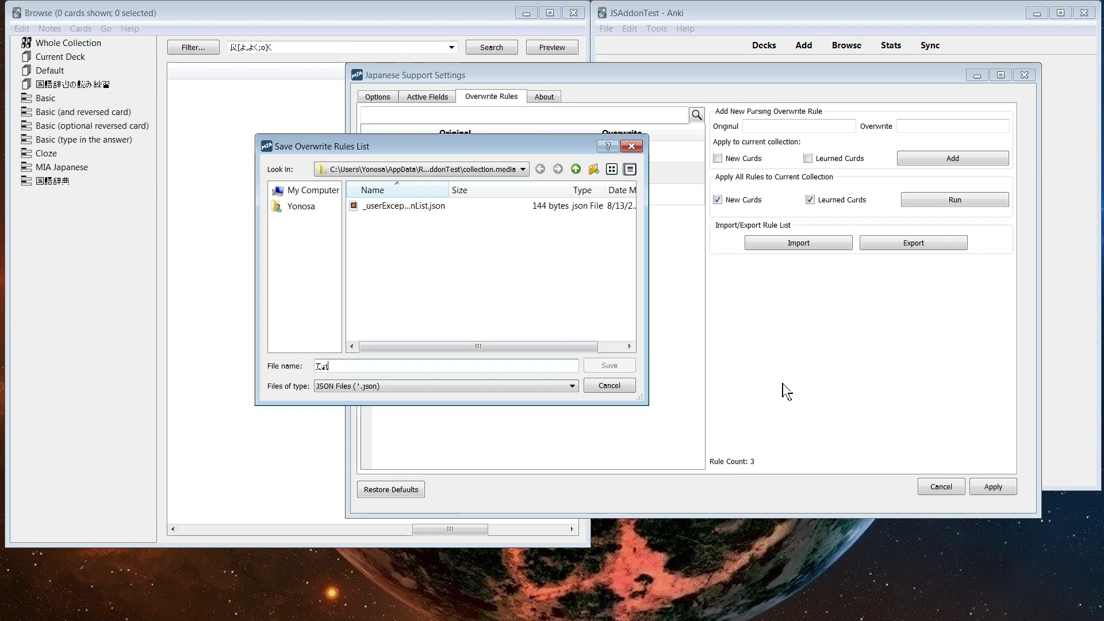
pyautogui.write('testlist1')
pyautogui.click(609, 366)
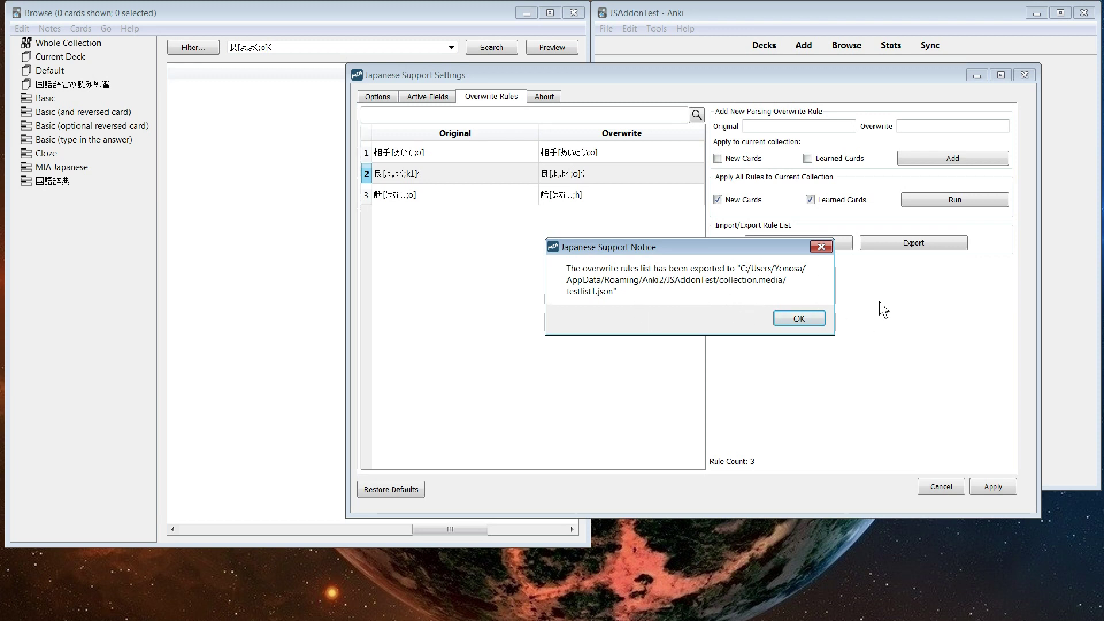
pyautogui.click(800, 319)
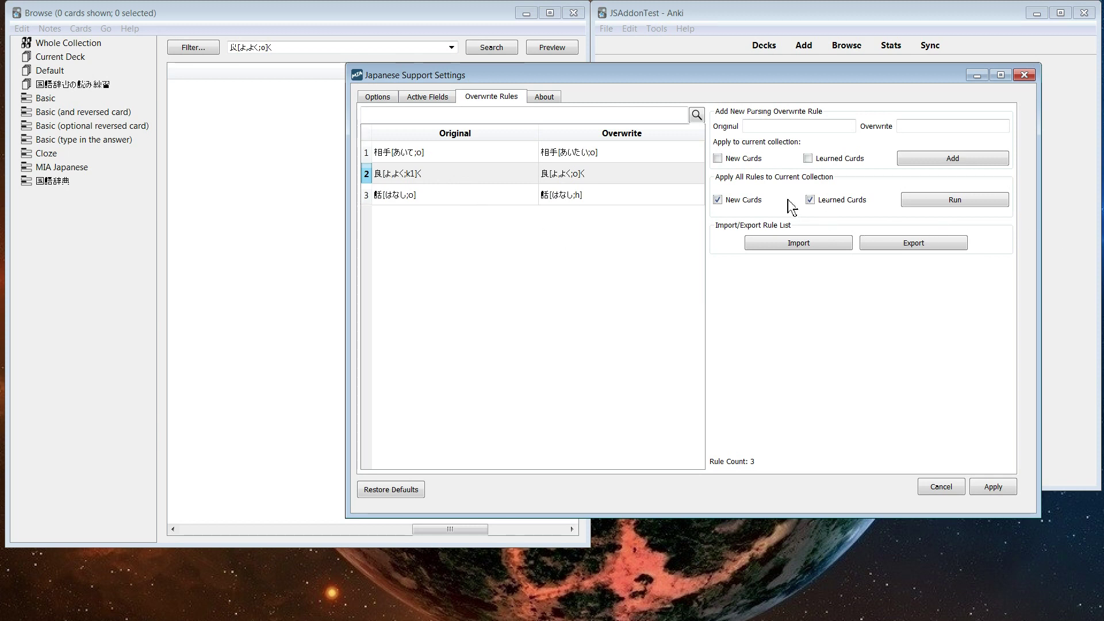
# Delete the 良 and 話 rules together from the overwrite rules list.
pyautogui.click(547, 195)
pyautogui.keyDown('shift'); pyautogui.click(584, 181); pyautogui.keyUp('shift')
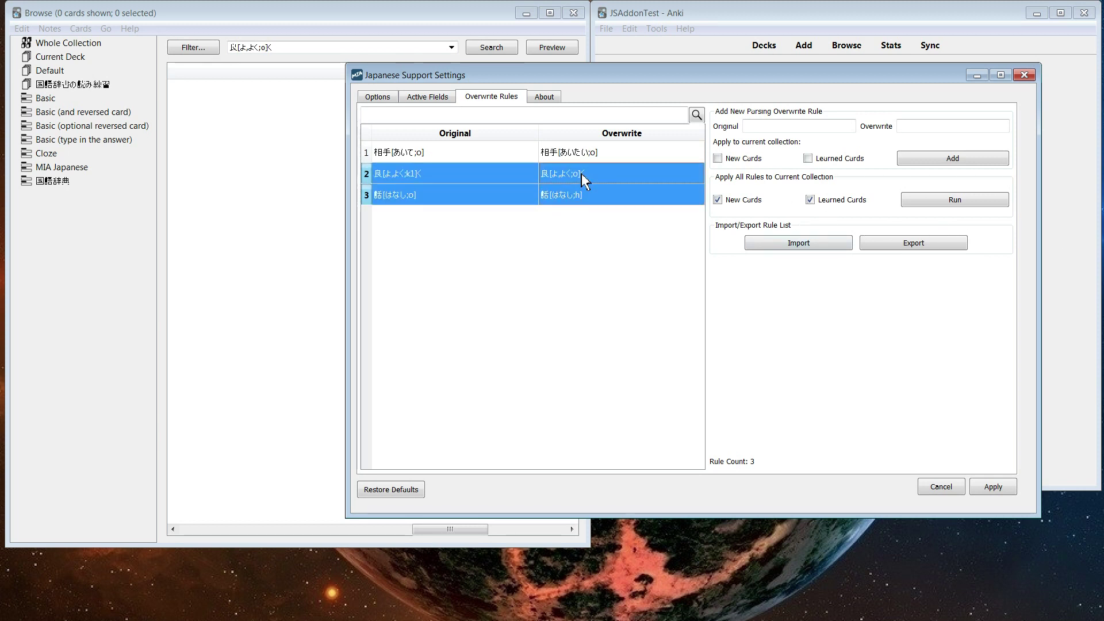
pyautogui.rightClick(644, 190)
pyautogui.click(687, 205)
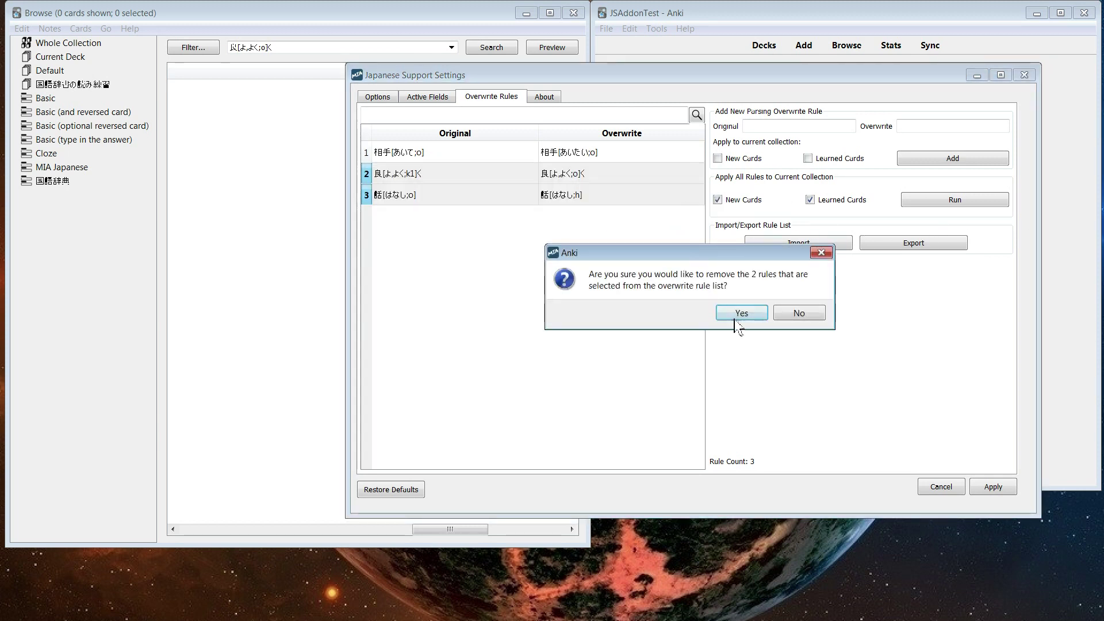
pyautogui.click(741, 313)
pyautogui.click(567, 155)
pyautogui.rightClick(552, 160)
pyautogui.click(584, 204)
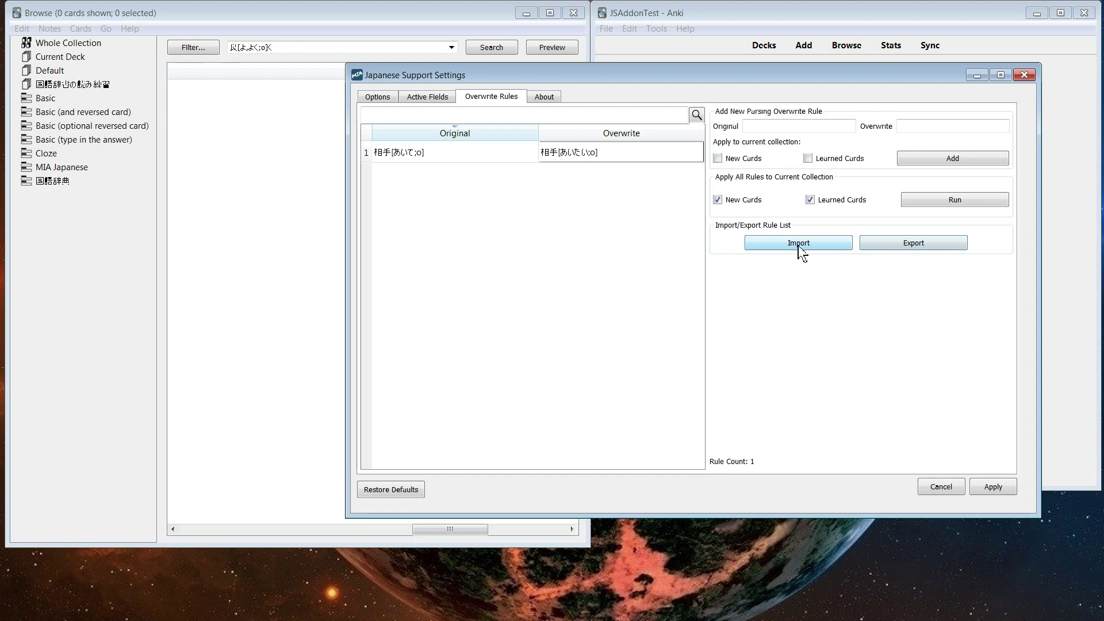
# Import testlist1.json as the overwrite rules list, replacing the current list.
pyautogui.click(833, 251)
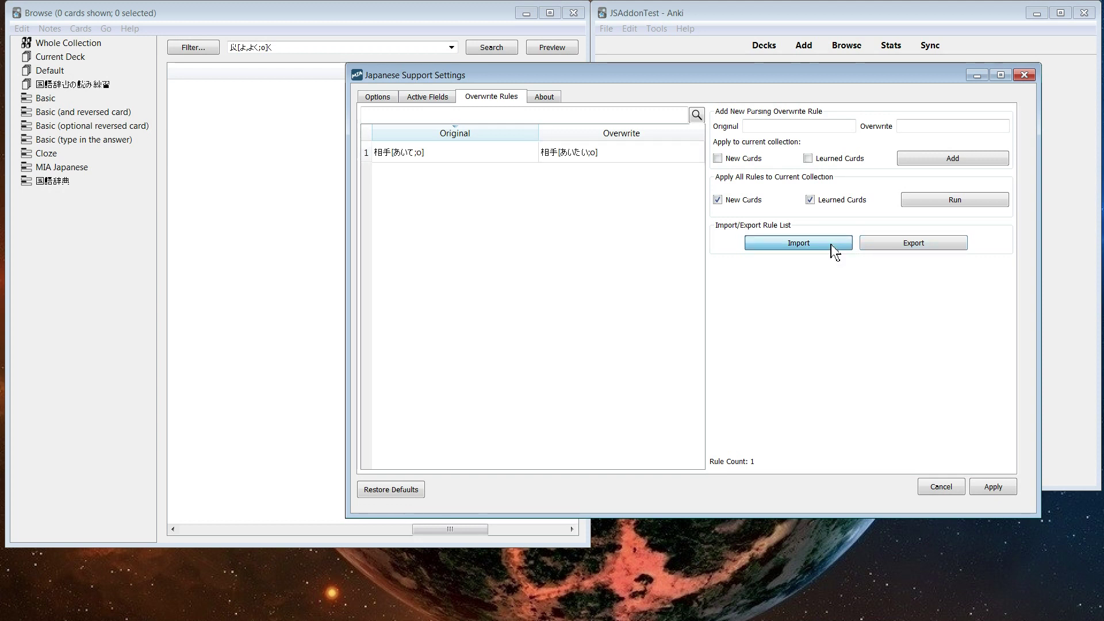
pyautogui.doubleClick(624, 248)
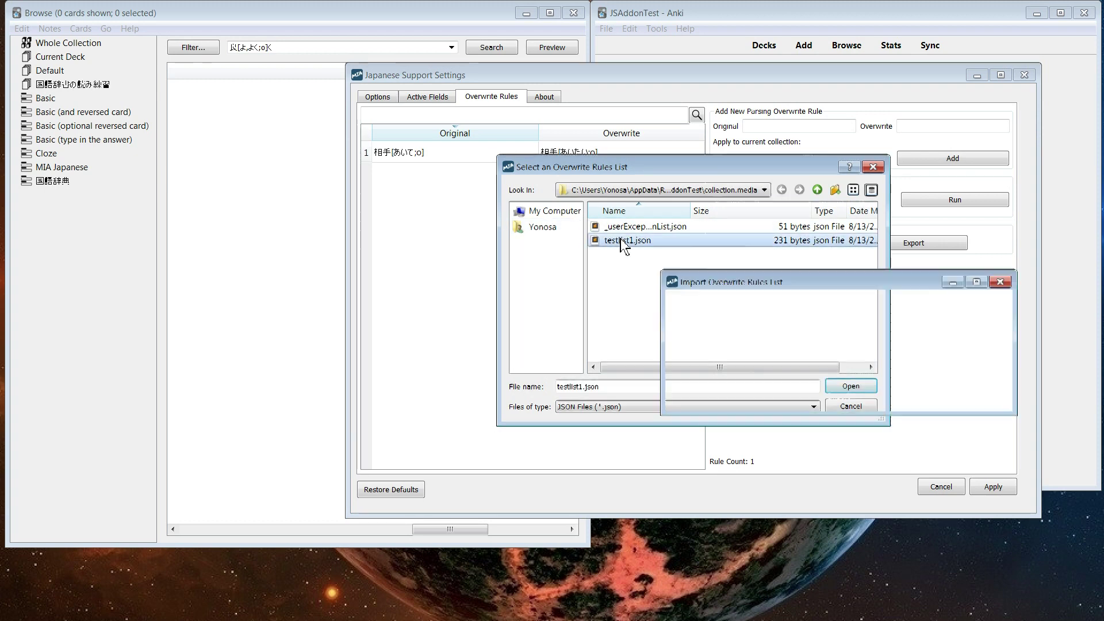
pyautogui.moveTo(848, 282); pyautogui.dragTo(599, 192)
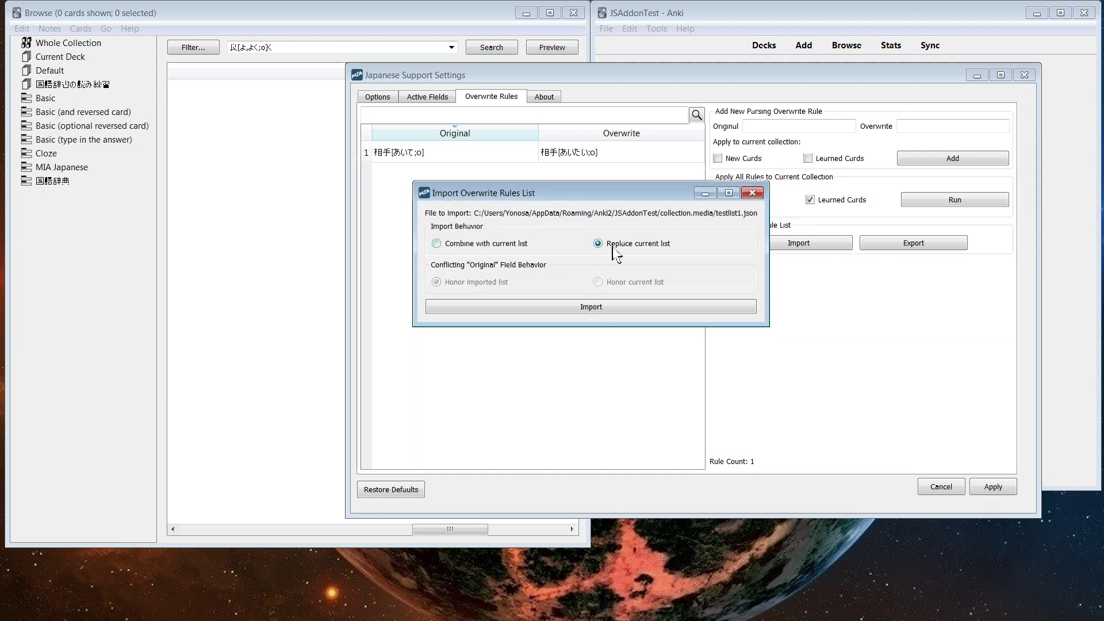
pyautogui.click(606, 314)
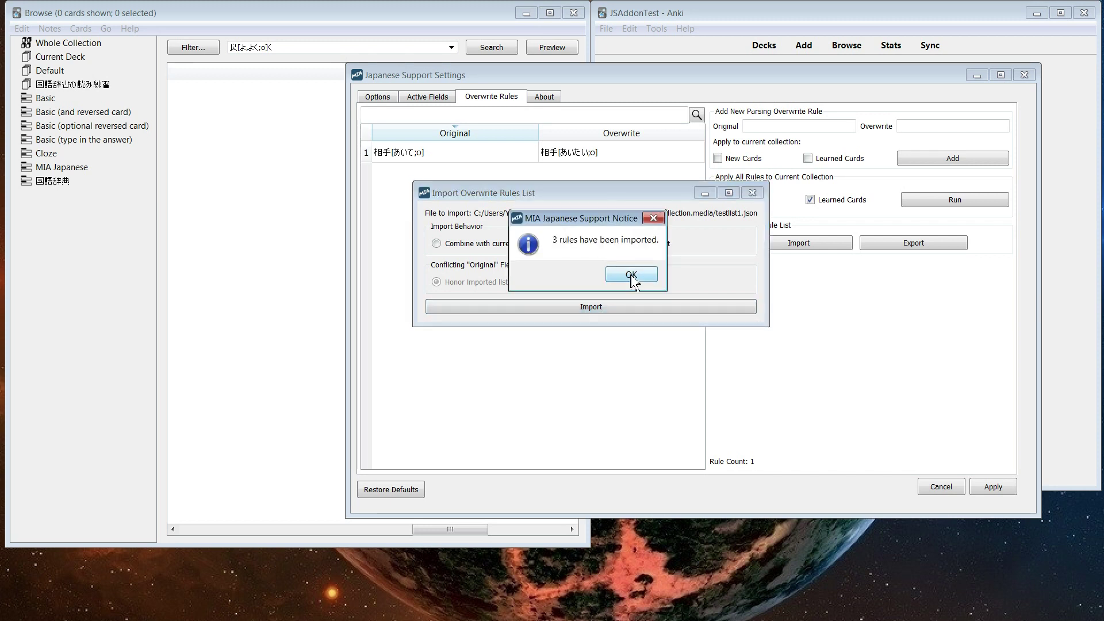
pyautogui.click(635, 277)
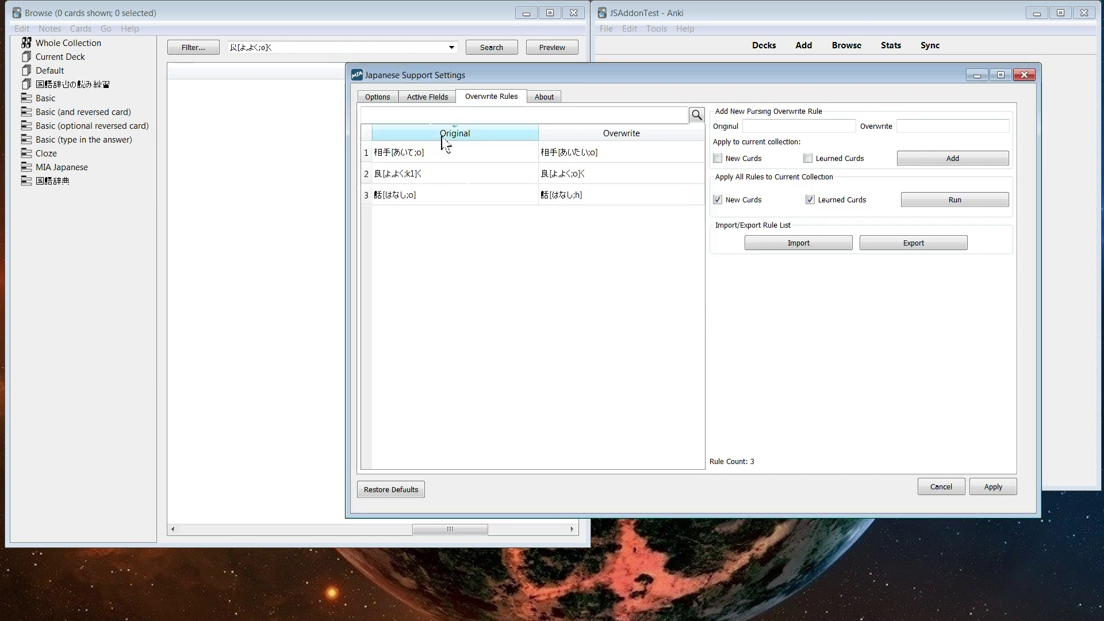
# Shorten the 相手 rule's overwrite value to 相手 and decline applying the edited rule to existing cards.
pyautogui.click(580, 154)
pyautogui.click(584, 154)
pyautogui.click(584, 154)
pyautogui.doubleClick(584, 155)
pyautogui.click(590, 152)
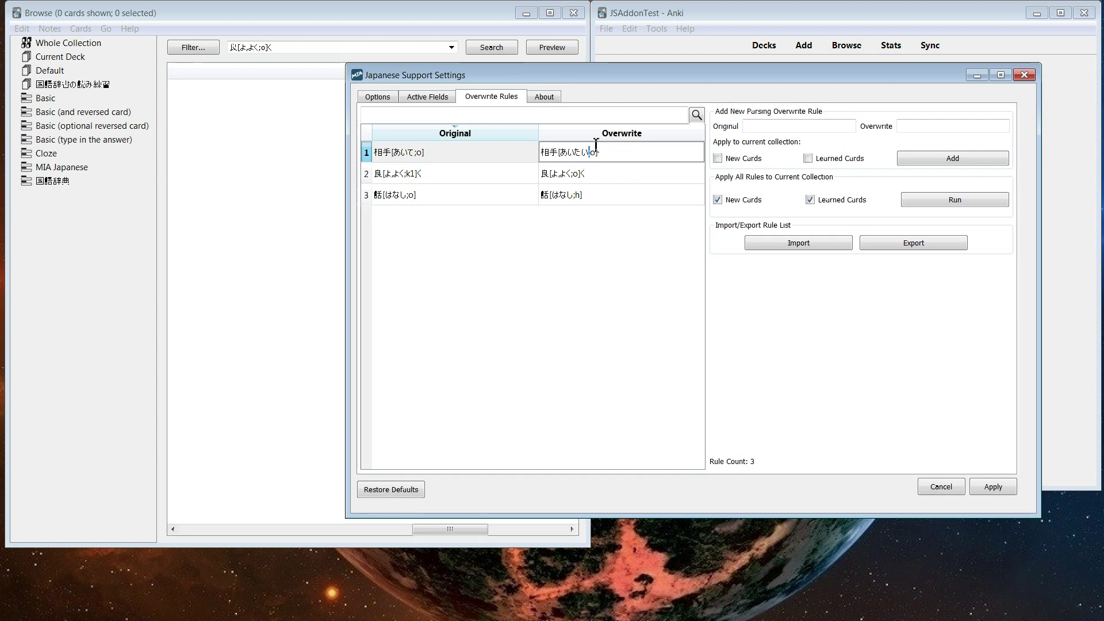
pyautogui.moveTo(561, 154); pyautogui.dragTo(645, 153)
pyautogui.press('BackSpace')
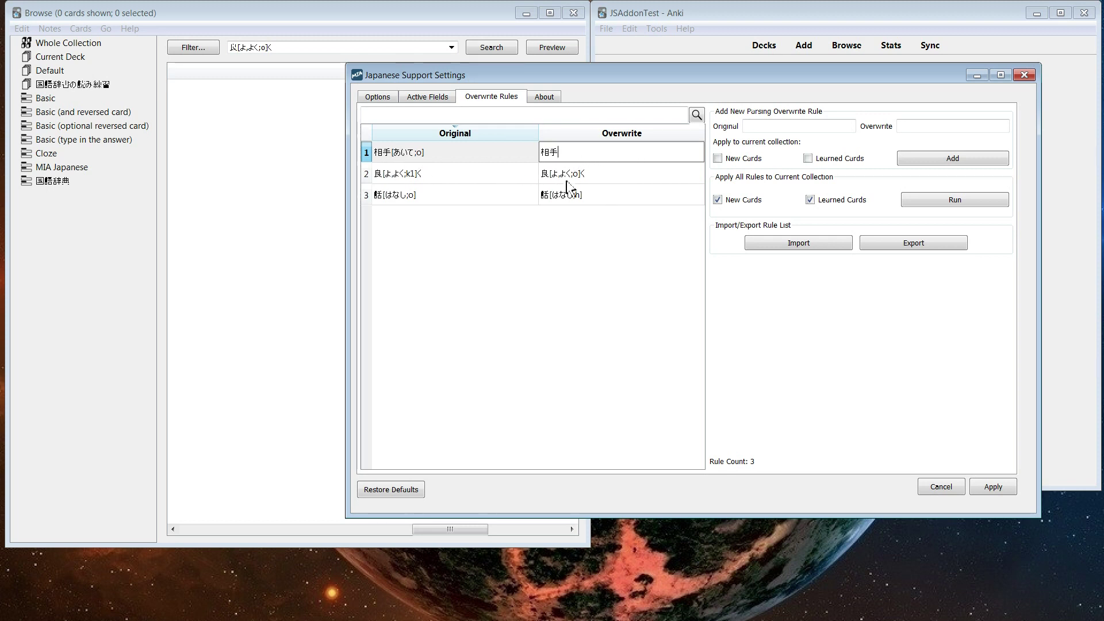
pyautogui.click(582, 173)
pyautogui.click(666, 311)
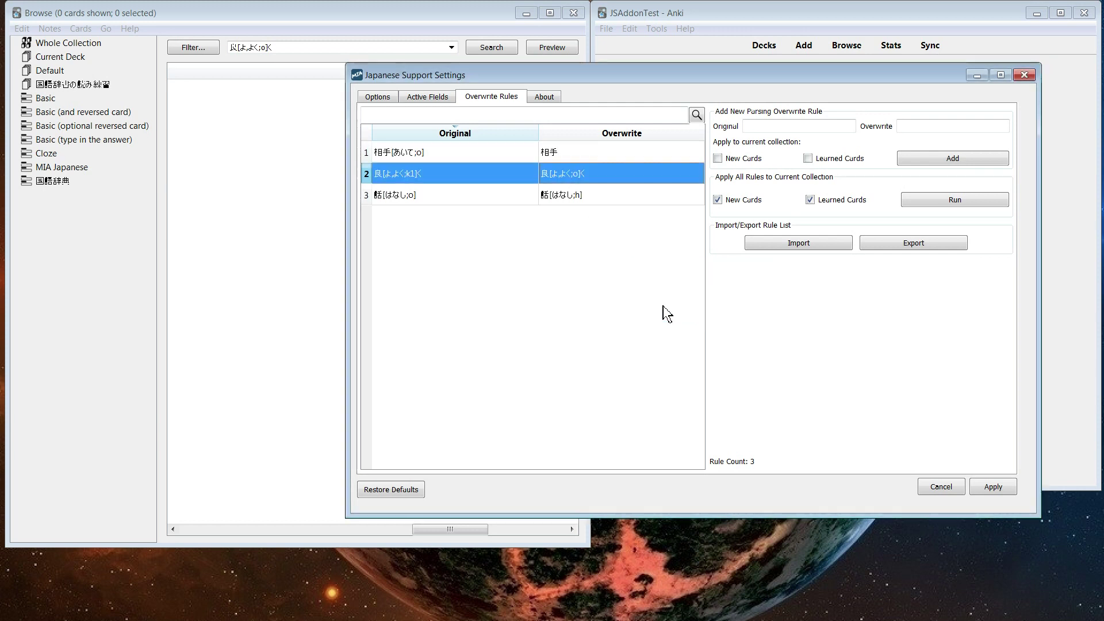
# Set the 良 rule's overwrite value to sdsdsasfdsfds without applying it to new or learned cards.
pyautogui.doubleClick(590, 175)
pyautogui.write('sdsdsasfdsfds')
pyautogui.click(603, 201)
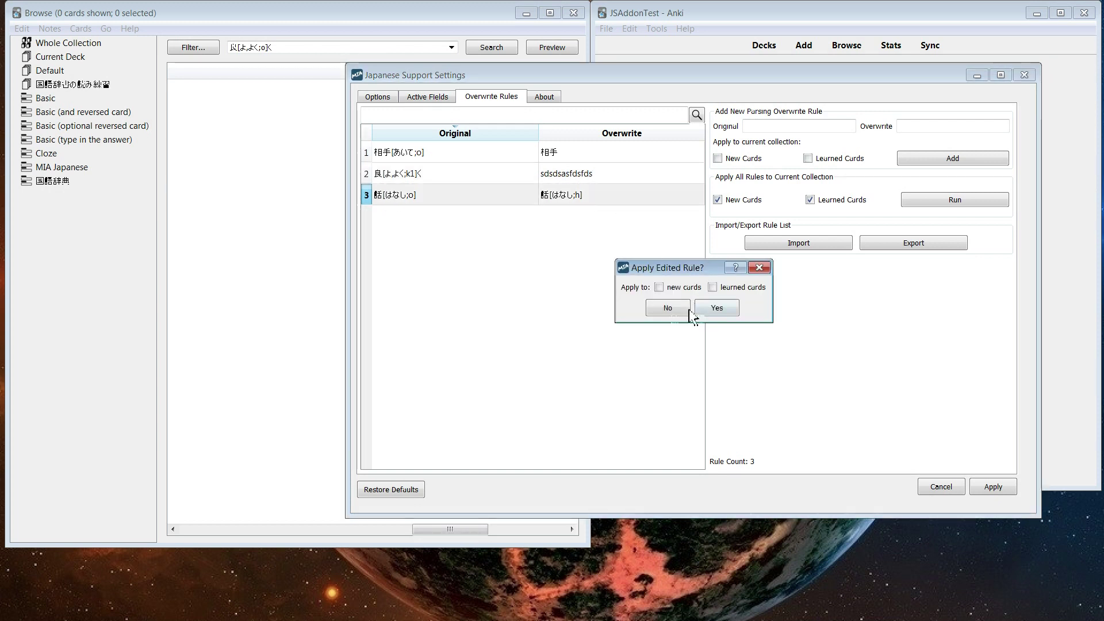
pyautogui.click(649, 304)
# Delete the 話 rule from the overwrite rules list.
pyautogui.rightClick(587, 200)
pyautogui.click(659, 227)
pyautogui.rightClick(594, 198)
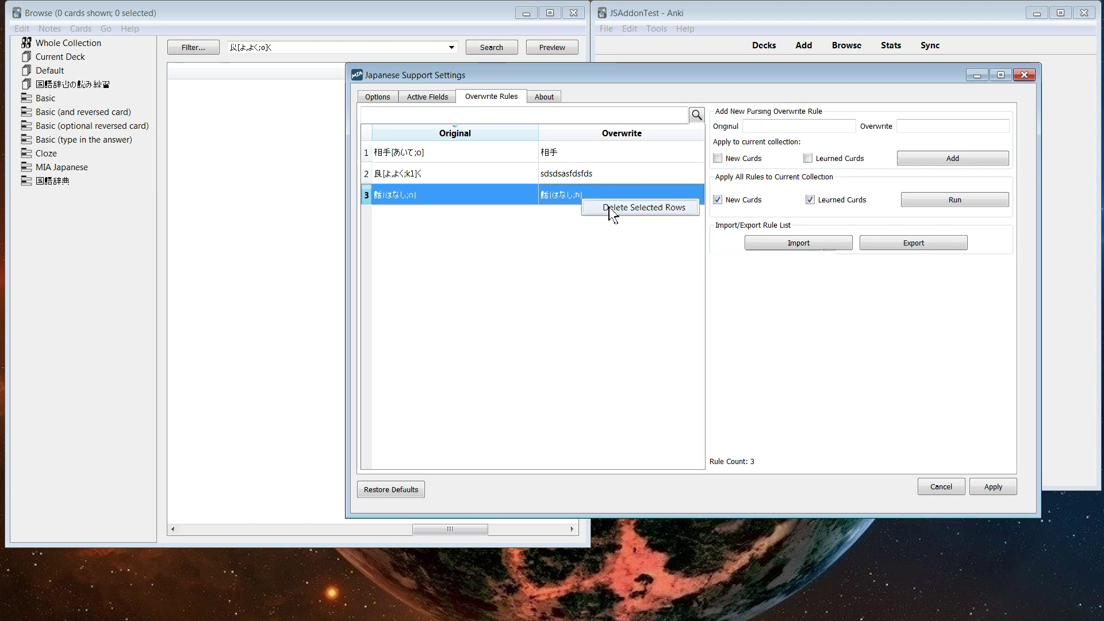
pyautogui.click(609, 210)
pyautogui.click(737, 312)
pyautogui.click(570, 178)
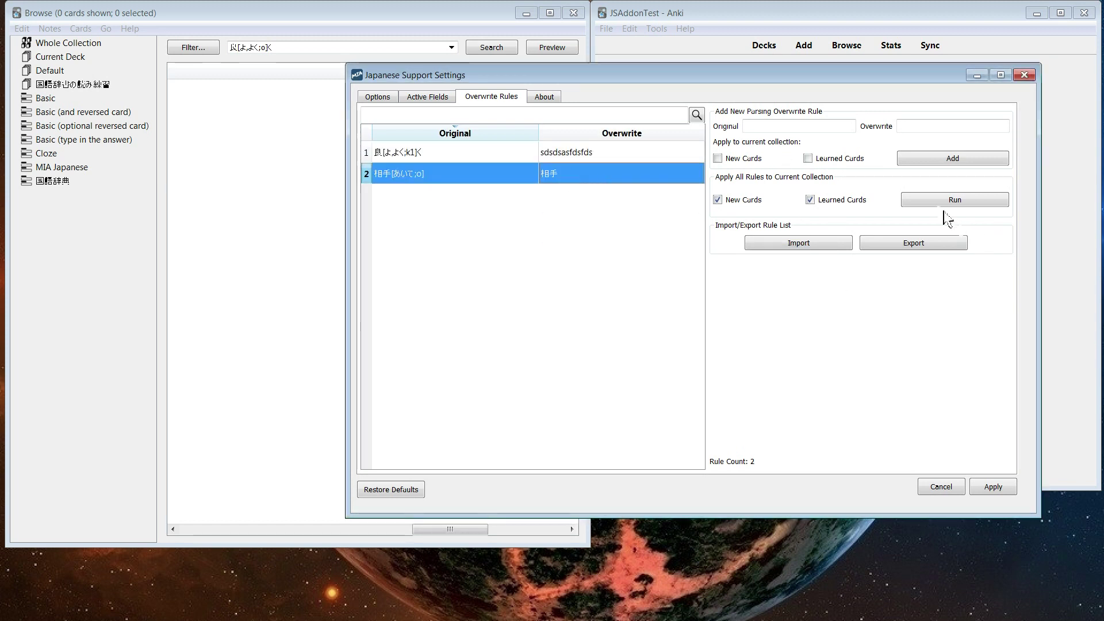
# Import testlist1.json combined with the current list, honoring the current list where original fields conflict.
pyautogui.click(817, 245)
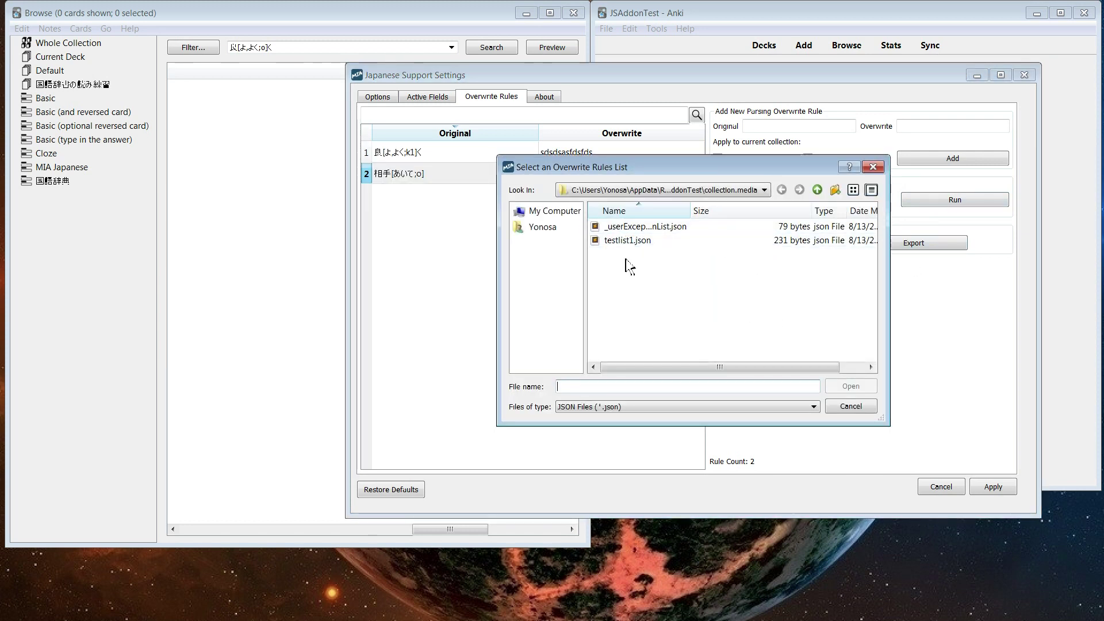
pyautogui.doubleClick(632, 240)
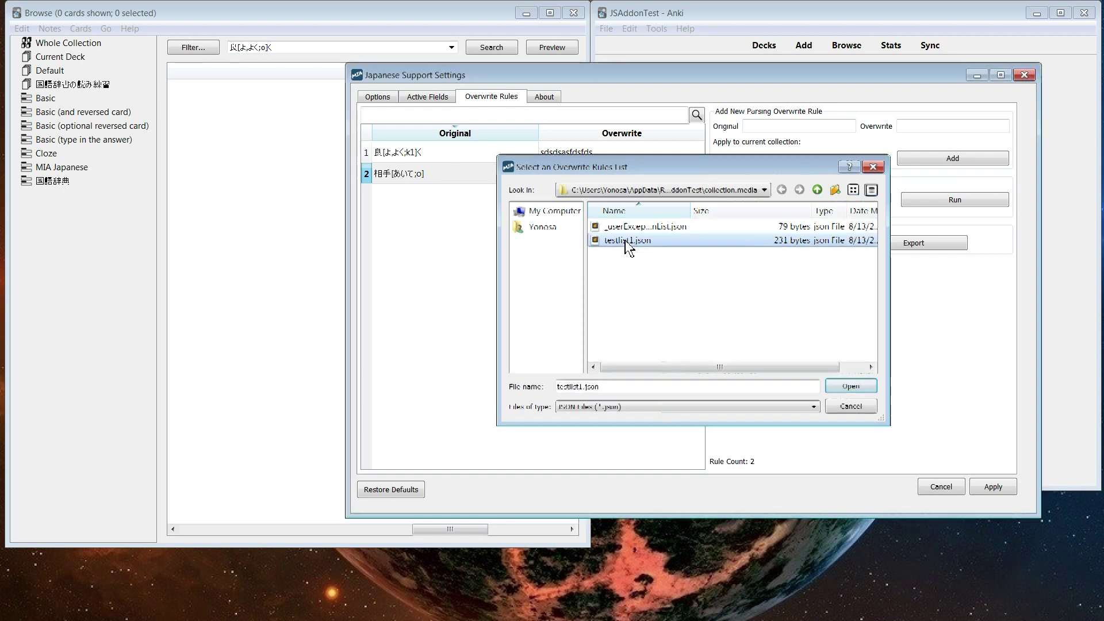
pyautogui.click(695, 335)
pyautogui.moveTo(787, 282); pyautogui.dragTo(601, 223)
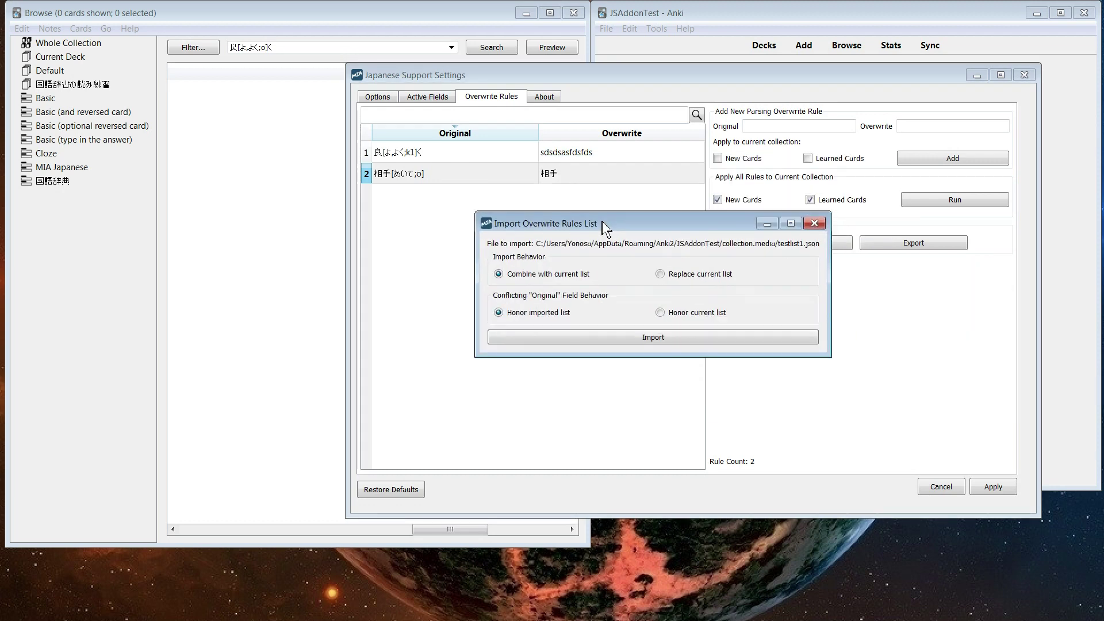
pyautogui.click(665, 314)
pyautogui.click(660, 339)
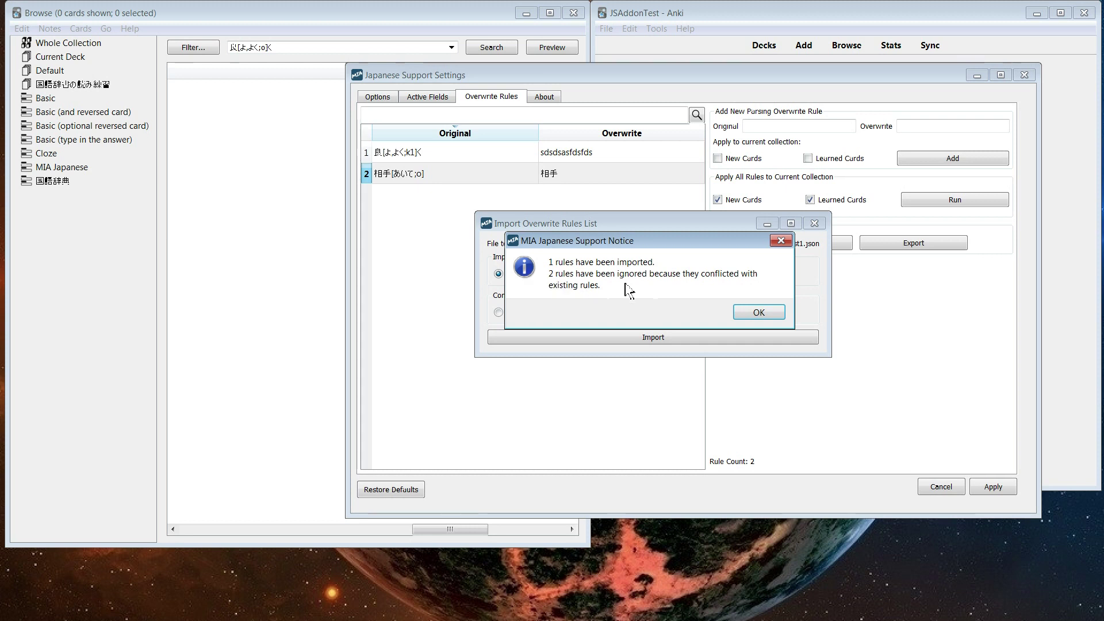
pyautogui.click(768, 317)
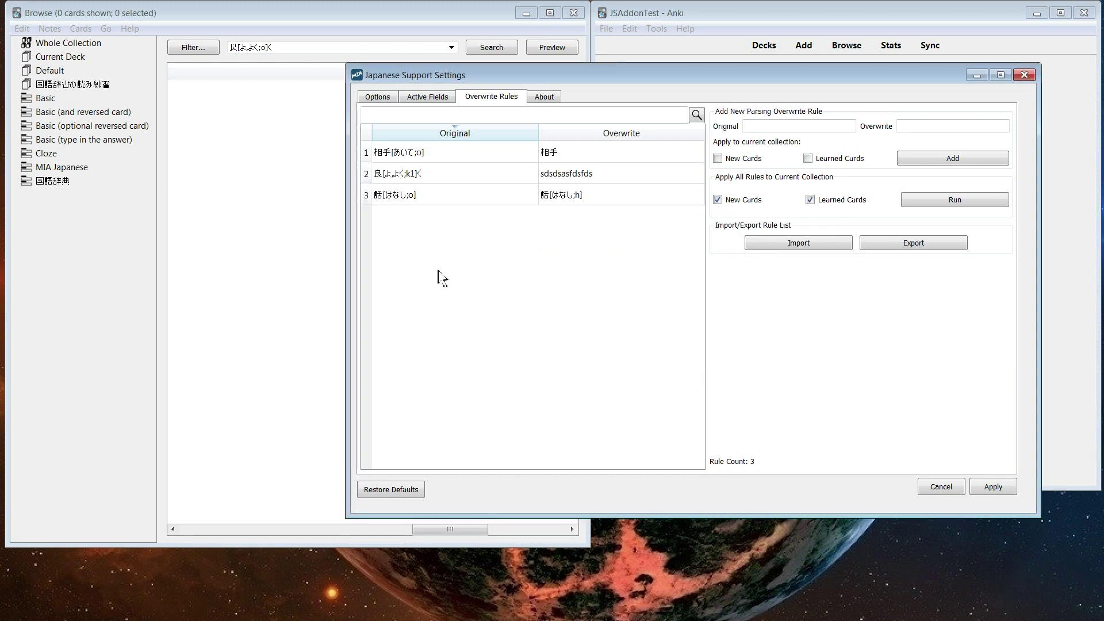
# Remove the newly imported 話 rule from the list again.
pyautogui.click(561, 175)
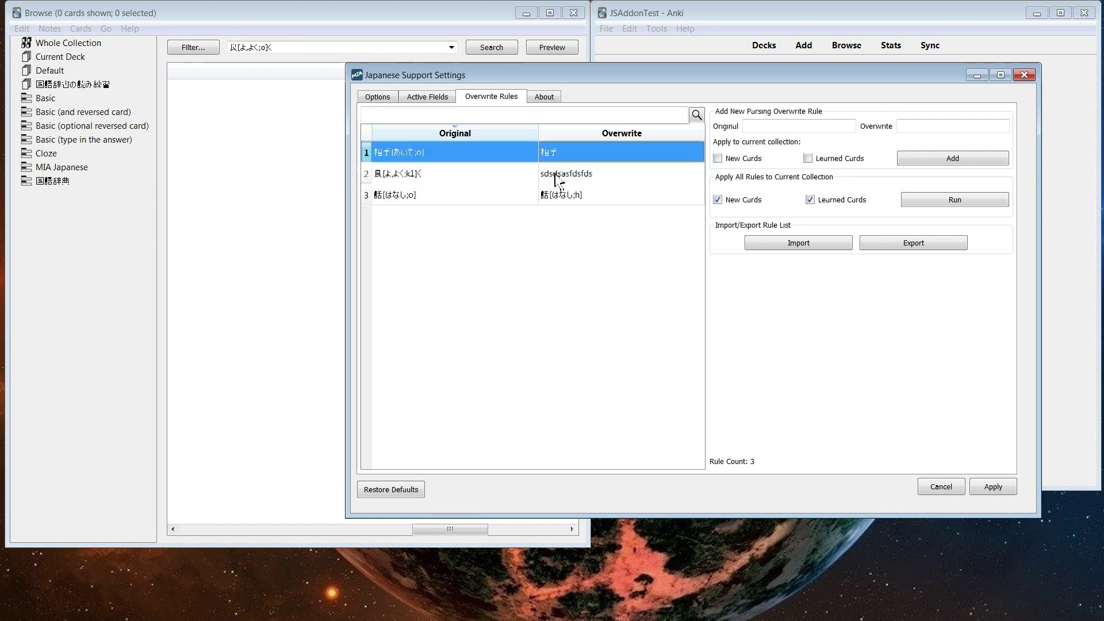
pyautogui.click(528, 198)
pyautogui.rightClick(528, 199)
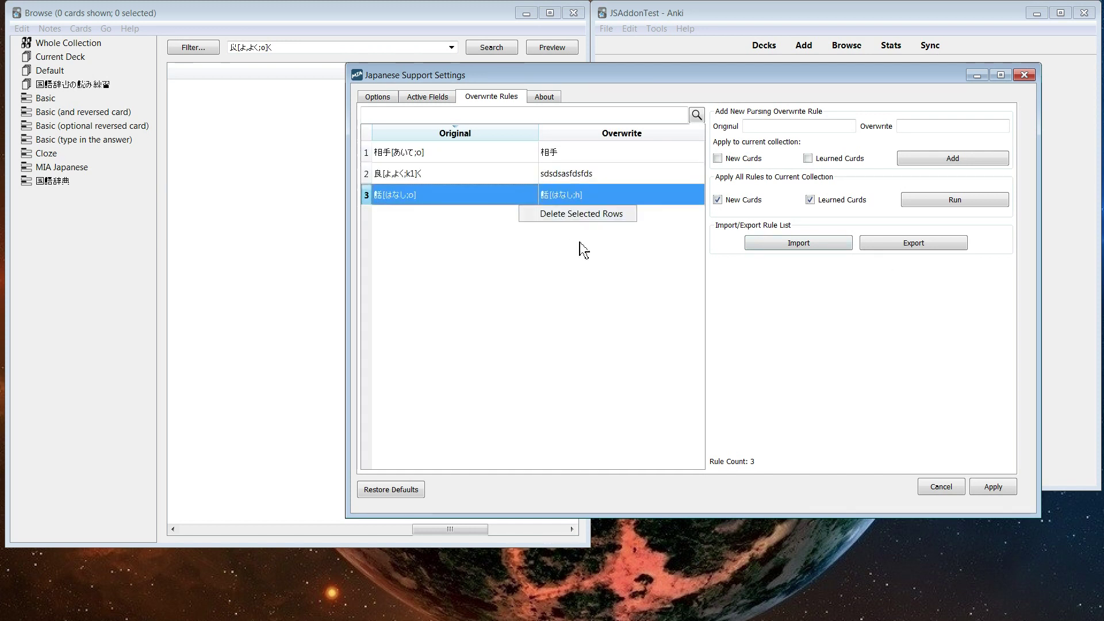
pyautogui.click(598, 214)
pyautogui.click(735, 315)
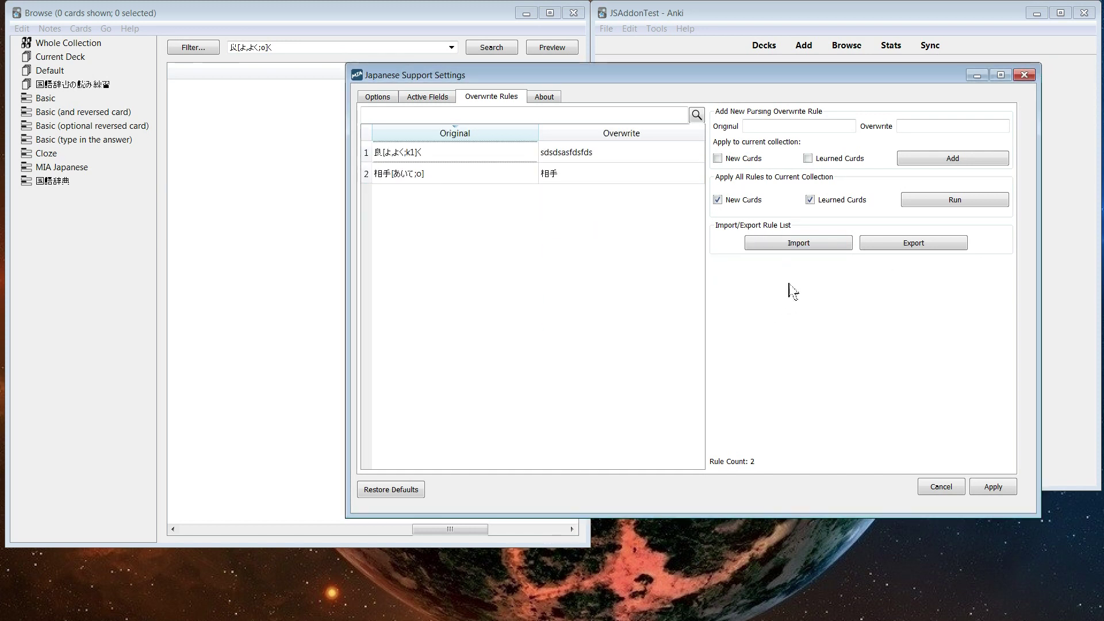
# Import testlist1.json combined with the current list, honoring the imported list where original fields conflict.
pyautogui.click(799, 244)
pyautogui.click(628, 242)
pyautogui.doubleClick(628, 242)
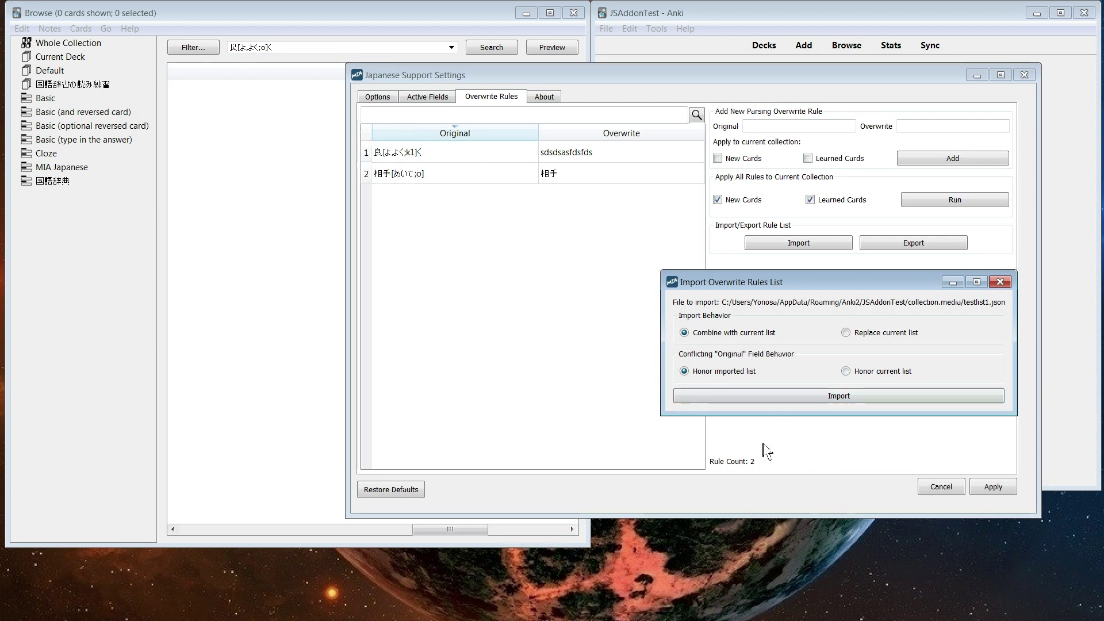
pyautogui.click(755, 407)
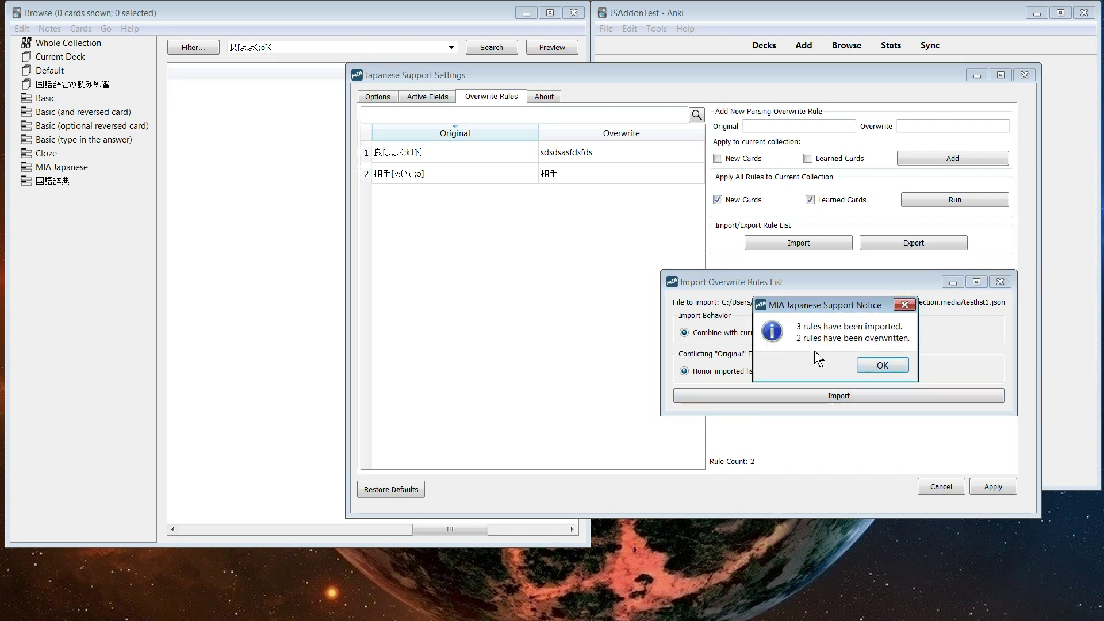
pyautogui.click(882, 366)
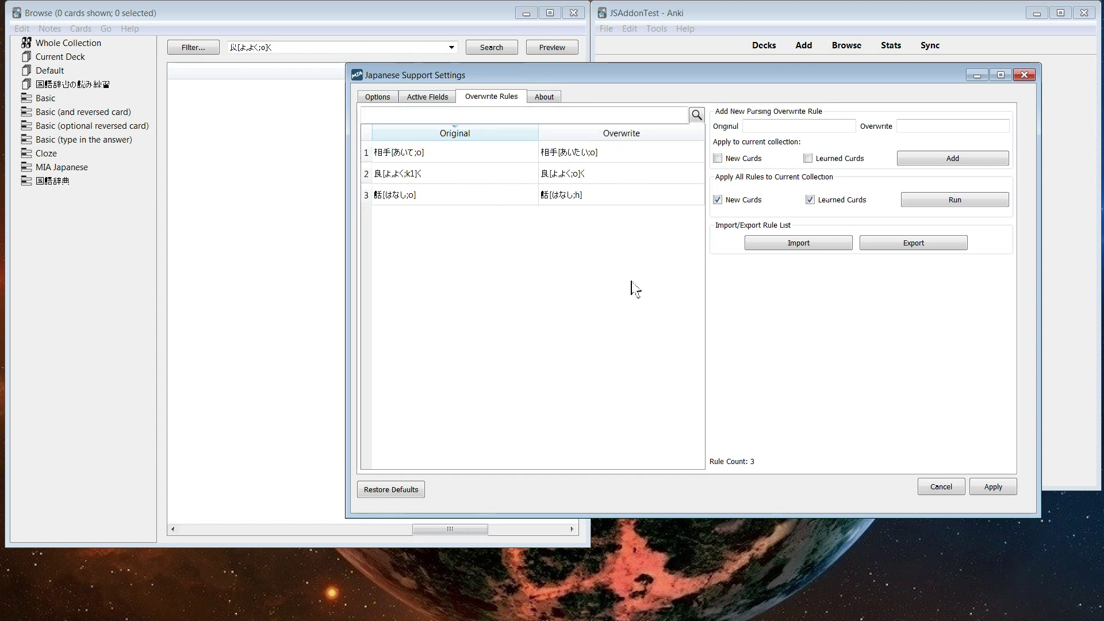
# Open the window for adding a new note and enlarge it to show all the MIA Japanese fields.
pyautogui.click(584, 157)
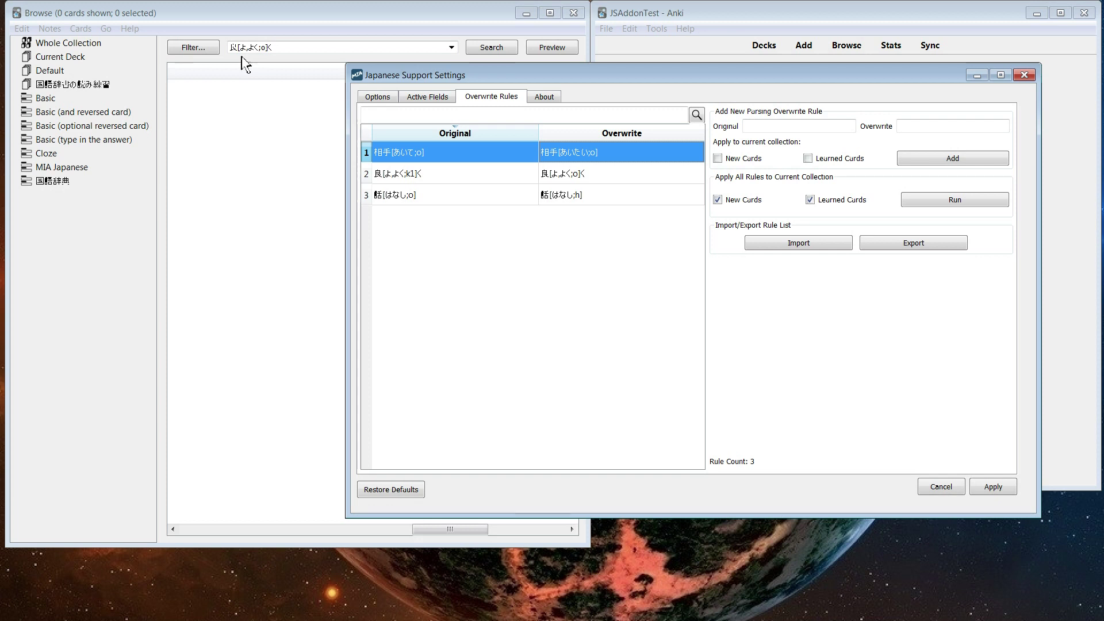
pyautogui.click(804, 49)
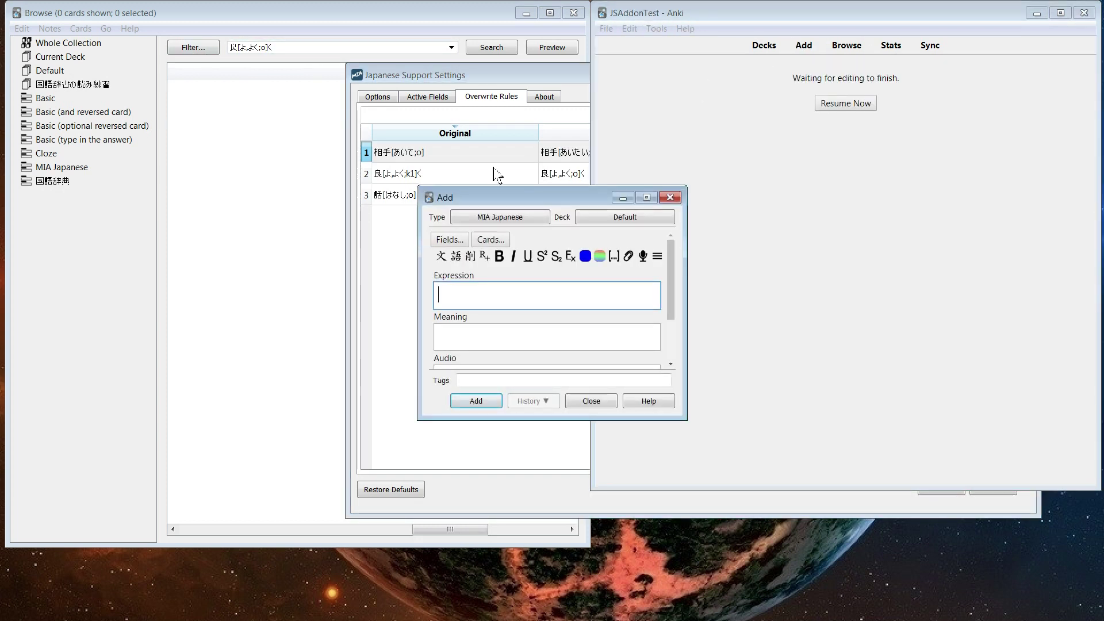
pyautogui.moveTo(499, 198); pyautogui.dragTo(189, 75)
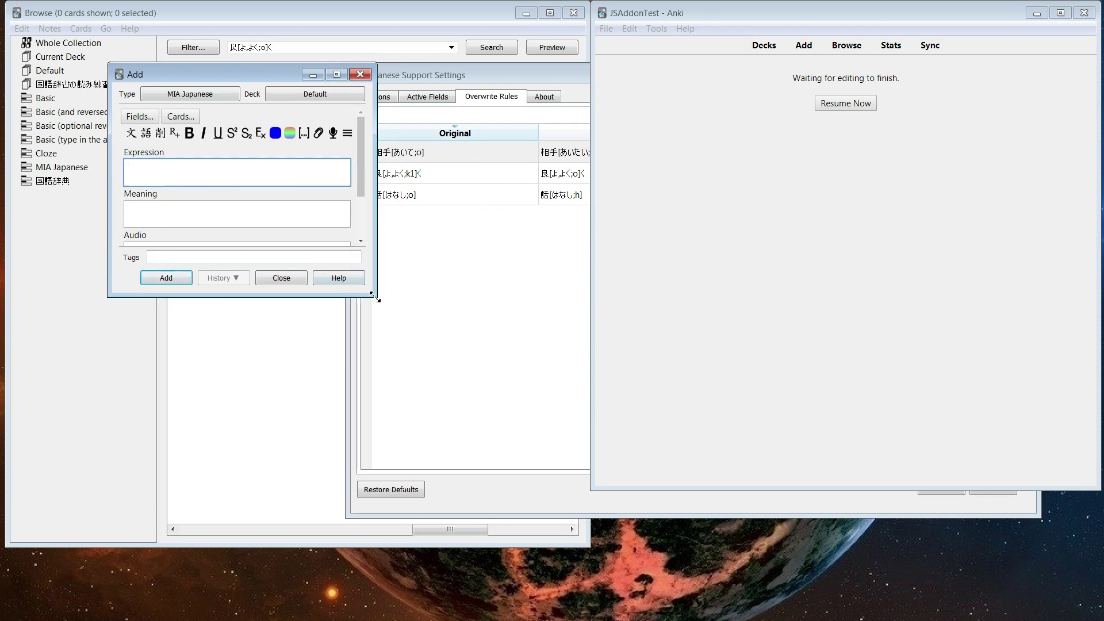
pyautogui.moveTo(378, 300); pyautogui.dragTo(626, 415)
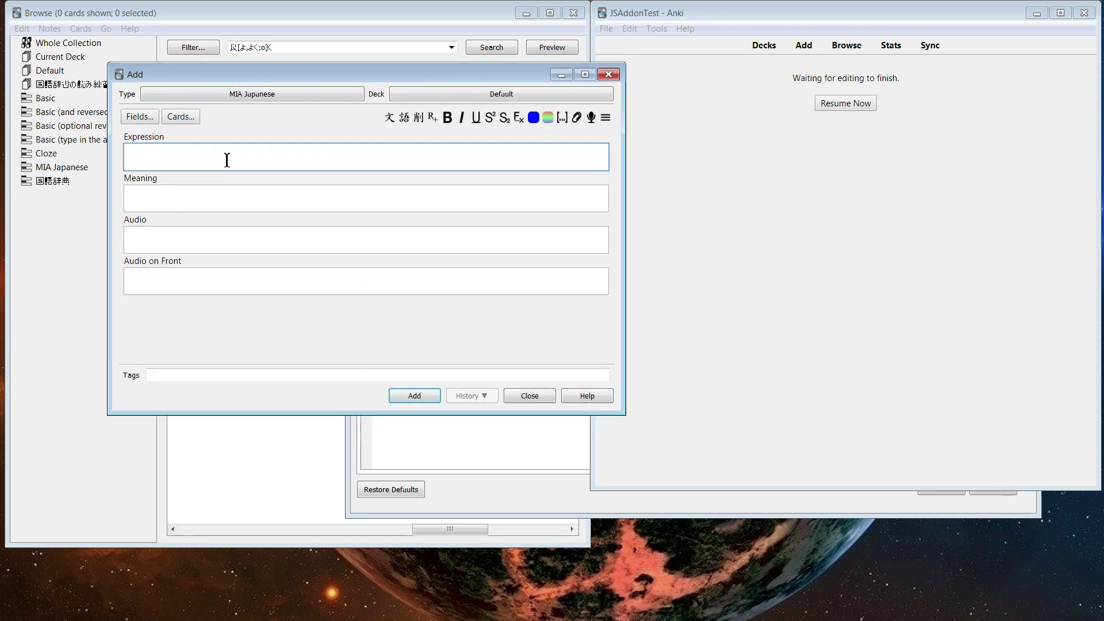
# Enter the three verb forms 食べた, 食べて and 食べられた, separated by spaces, in the new note's Expression field.
pyautogui.write('たべる')
pyautogui.press('space')
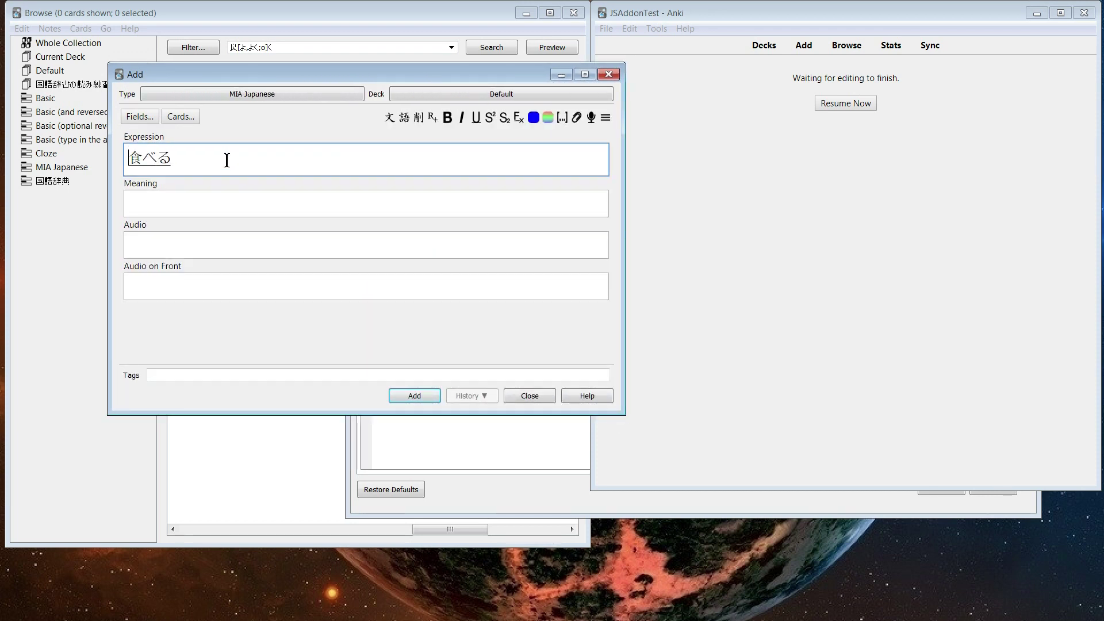
pyautogui.press('BackSpace')
pyautogui.write('た')
pyautogui.write(' たべr')
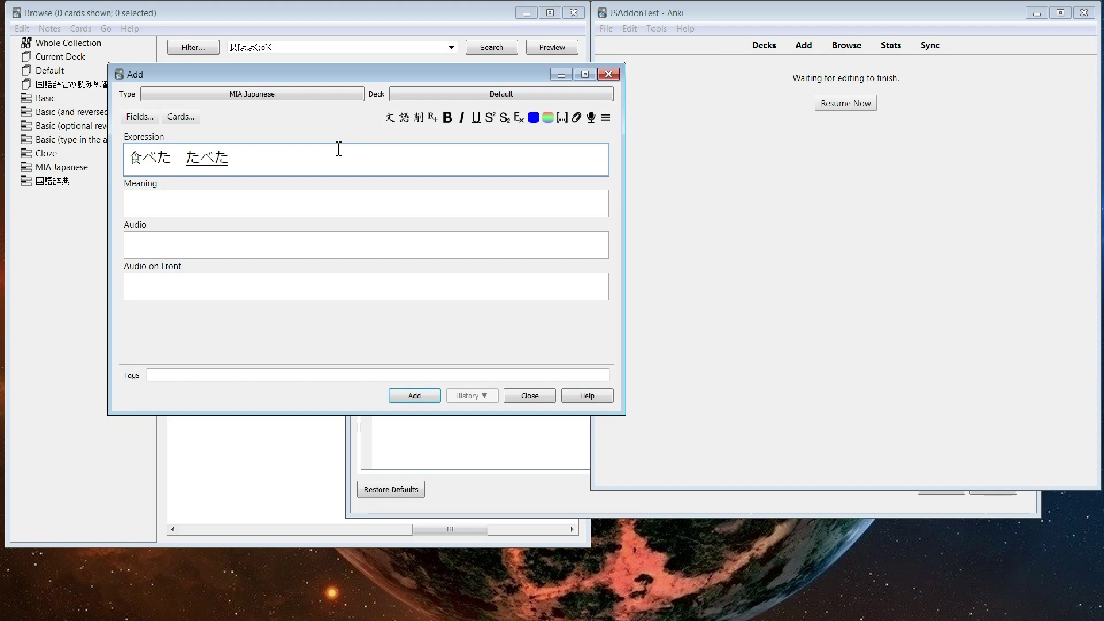
pyautogui.press('Return')
pyautogui.press('BackSpace')
pyautogui.press('BackSpace')
pyautogui.write('た\u3000食べて')
pyautogui.press('space')
pyautogui.press('Return')
pyautogui.write('たべ')
pyautogui.write('raret')
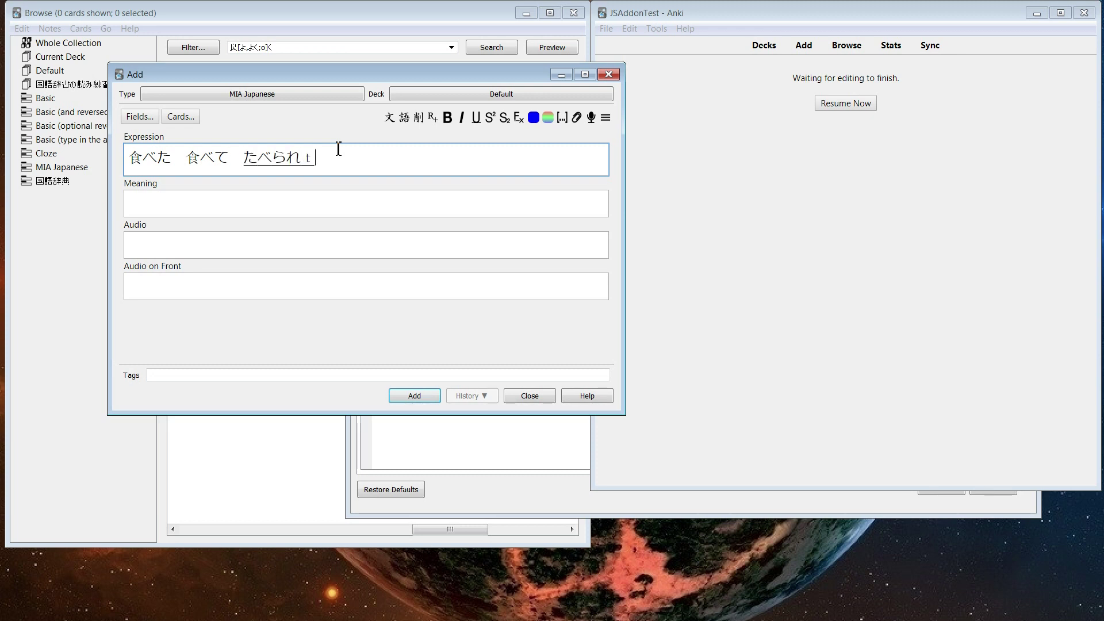
pyautogui.press('space')
pyautogui.press('Return')
# Generate the Japanese readings for the expression, add the note to the Default deck and close the note window.
pyautogui.click(391, 120)
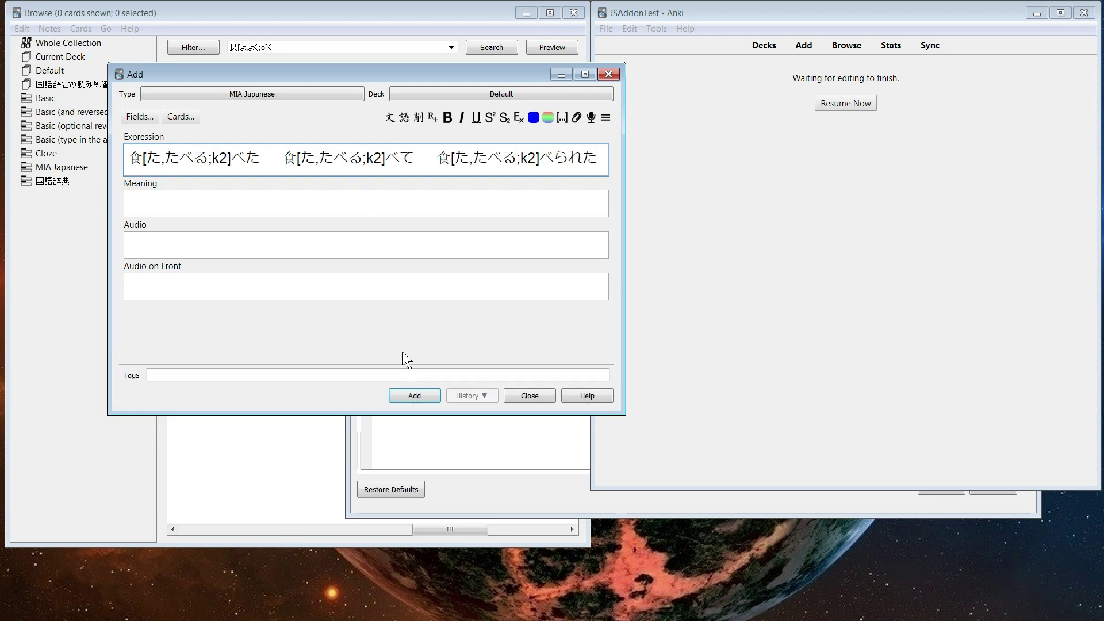
pyautogui.click(421, 402)
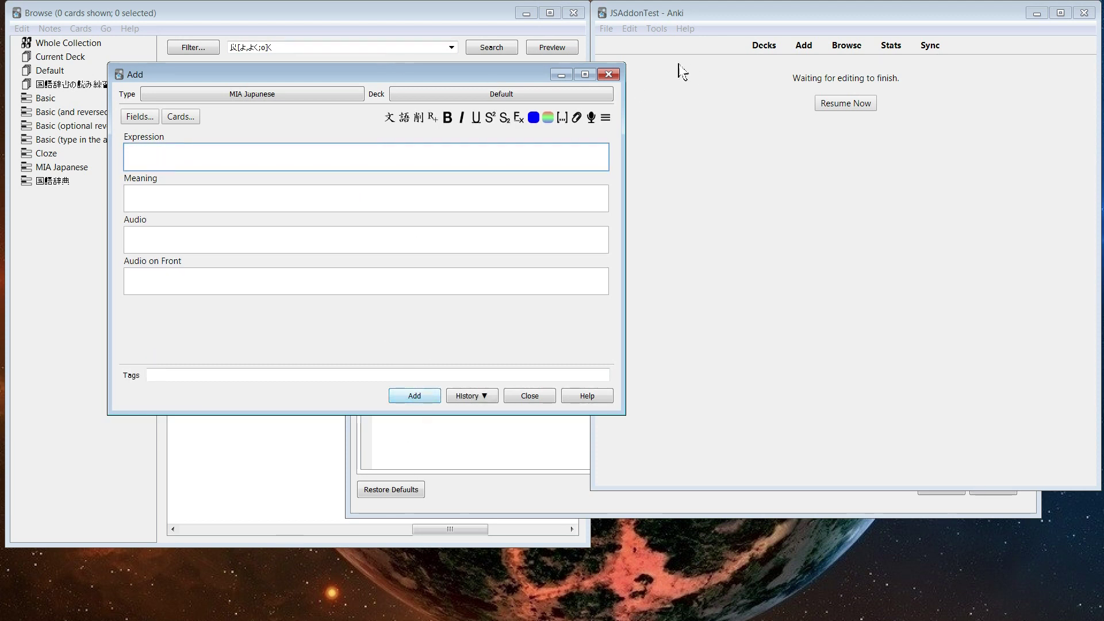
pyautogui.click(608, 75)
# List the whole collection in the card browser, sort it by creation date with newest first, and select the newly added note.
pyautogui.click(57, 43)
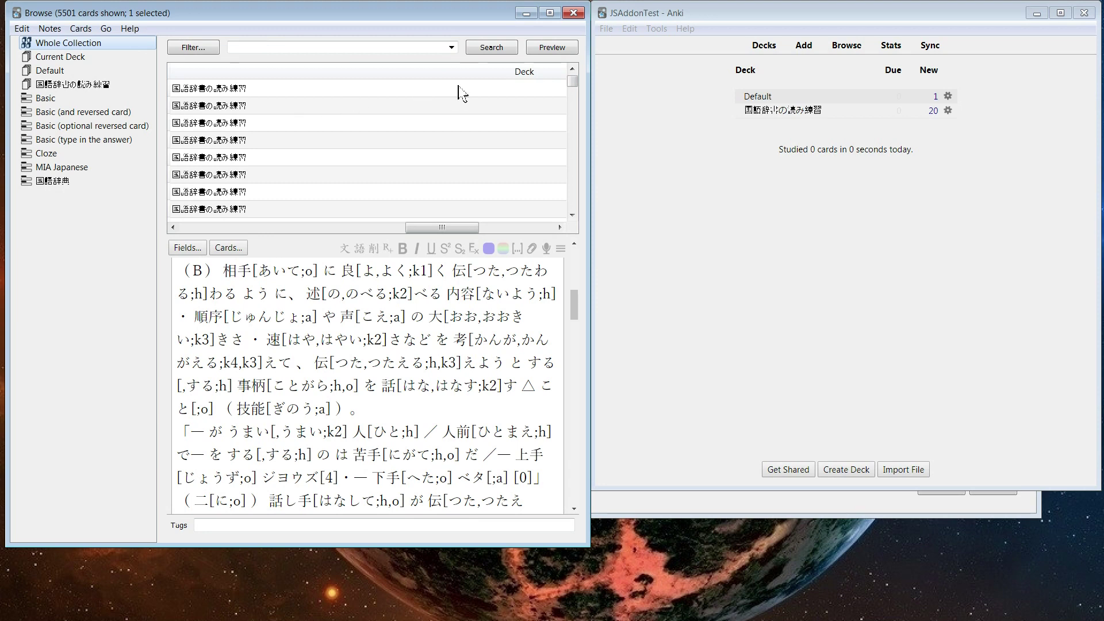
pyautogui.rightClick(533, 78)
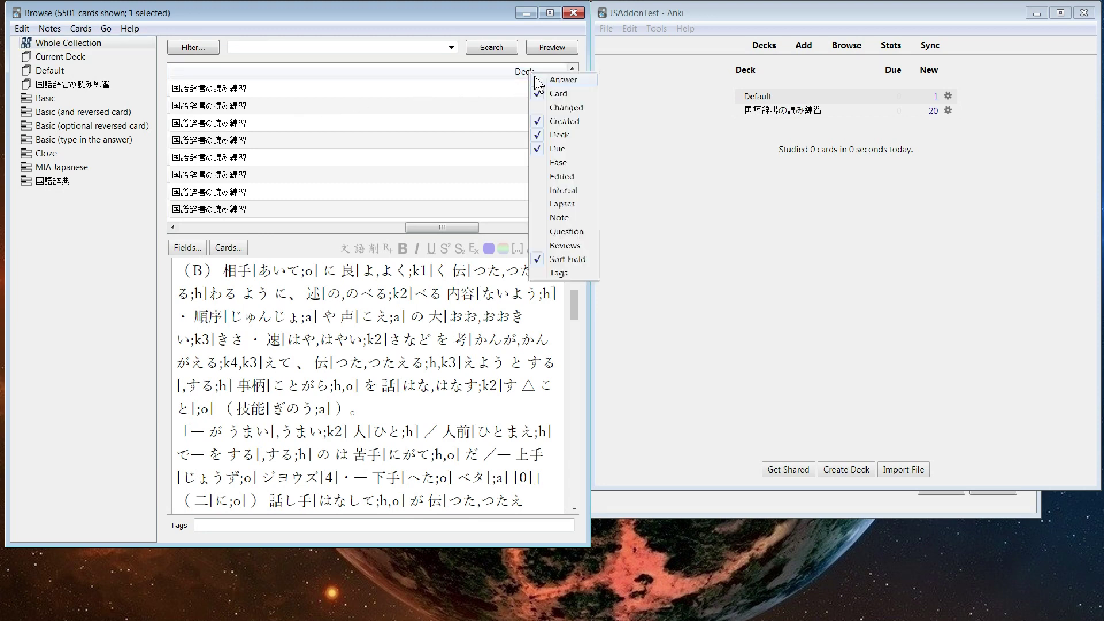
pyautogui.click(569, 121)
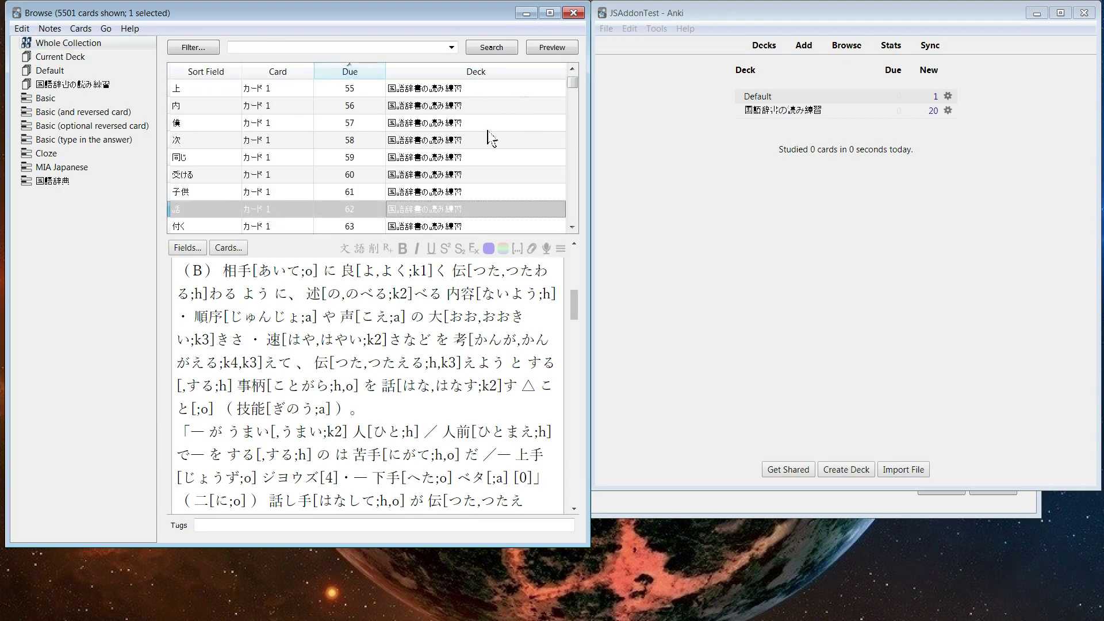
pyautogui.rightClick(463, 89)
pyautogui.rightClick(483, 71)
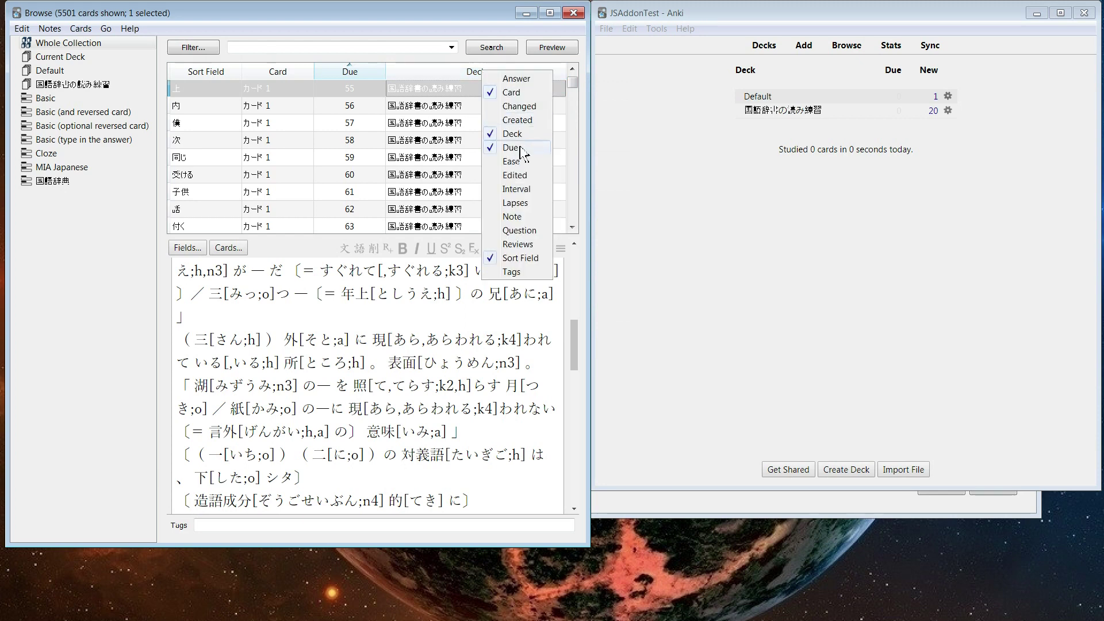
pyautogui.click(540, 119)
pyautogui.click(546, 74)
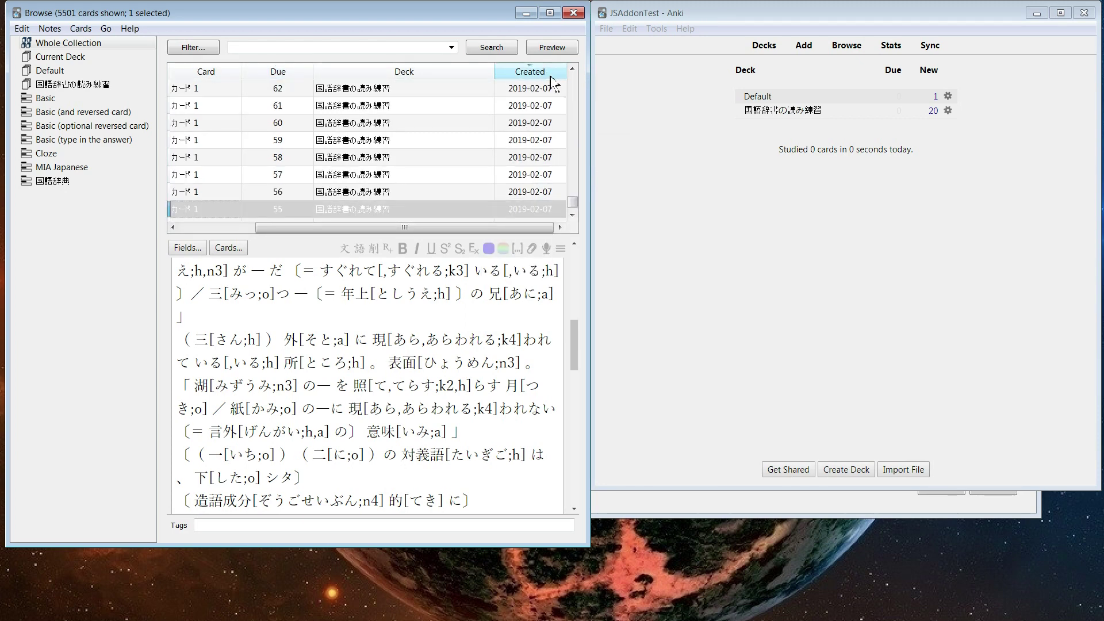
pyautogui.moveTo(572, 203); pyautogui.dragTo(574, 44)
pyautogui.click(528, 91)
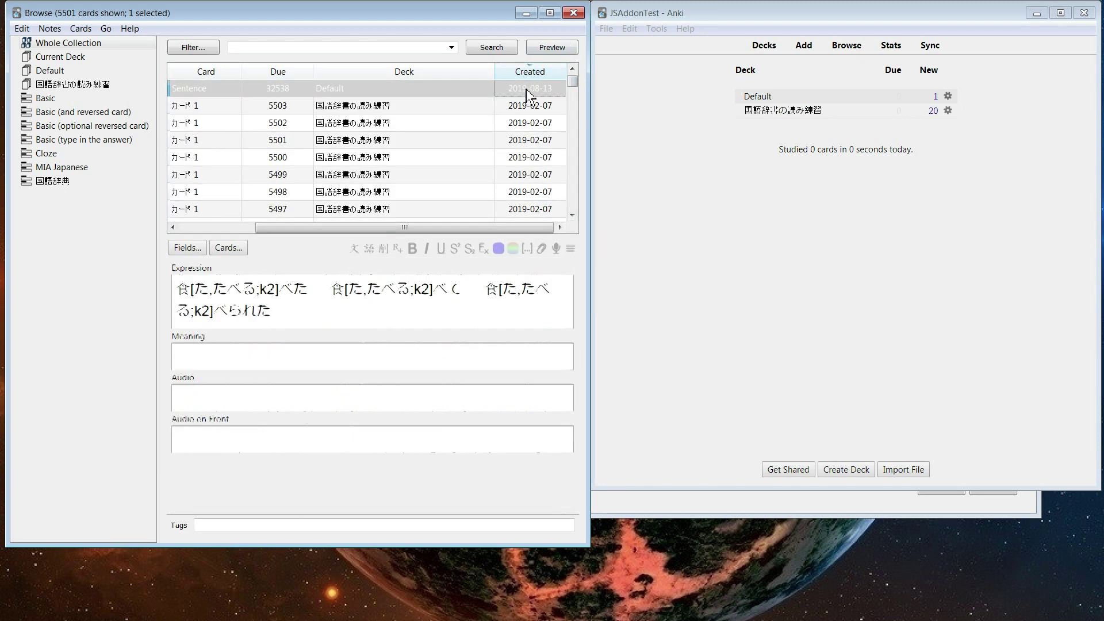
# Start an overwrite rule from the first reading in the Expression field, replacing 食[た,たべる;k2] with 食[た,たべる;h].
pyautogui.click(311, 298)
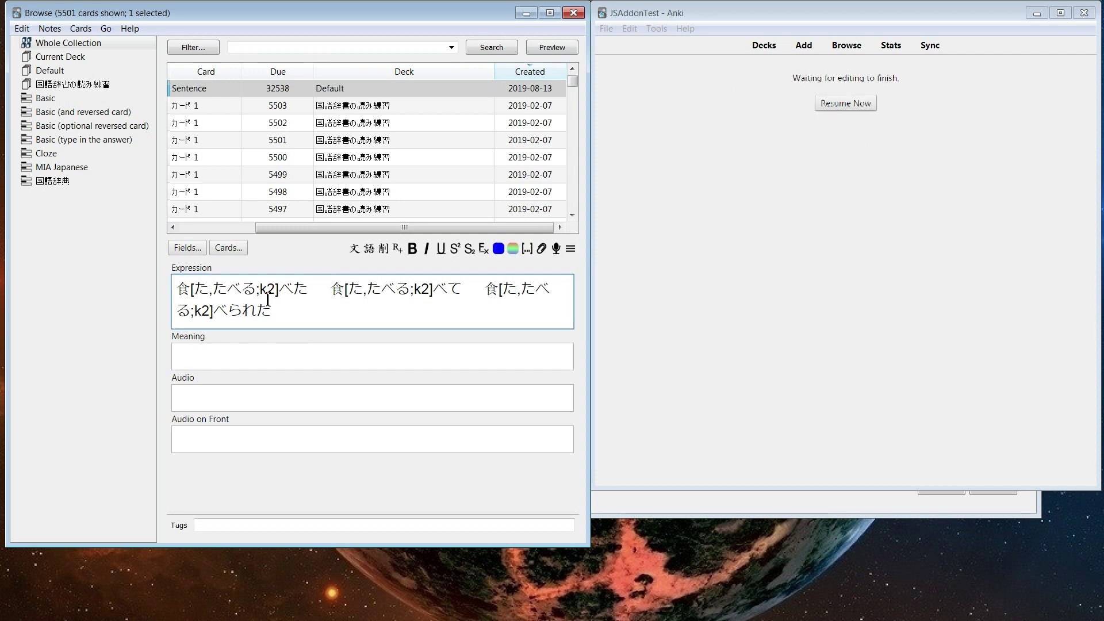
pyautogui.moveTo(283, 293); pyautogui.dragTo(76, 296)
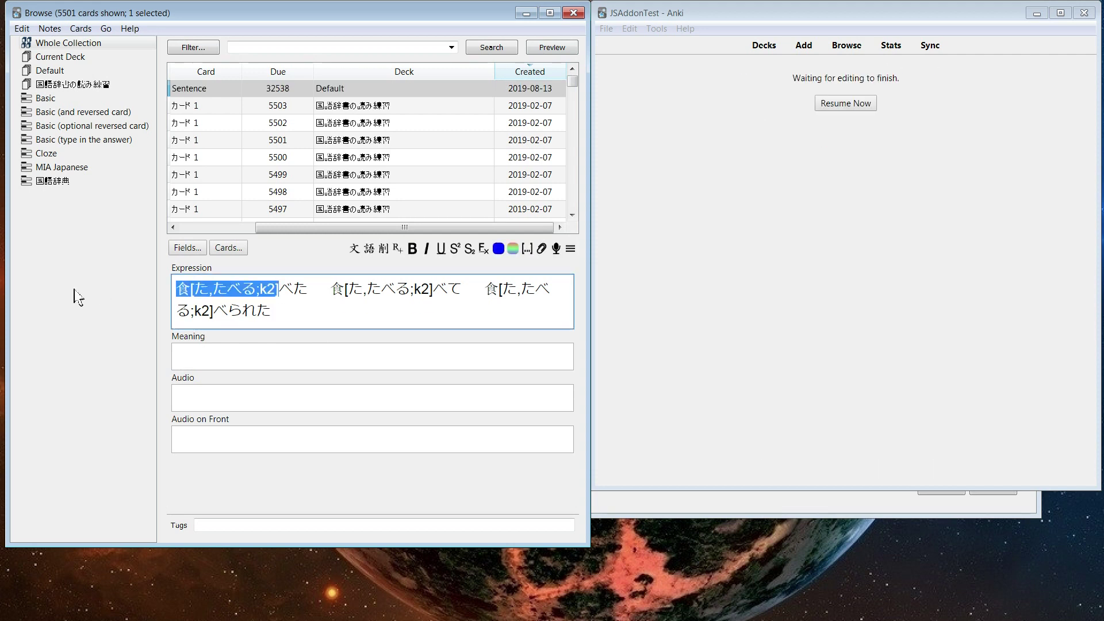
pyautogui.rightClick(251, 292)
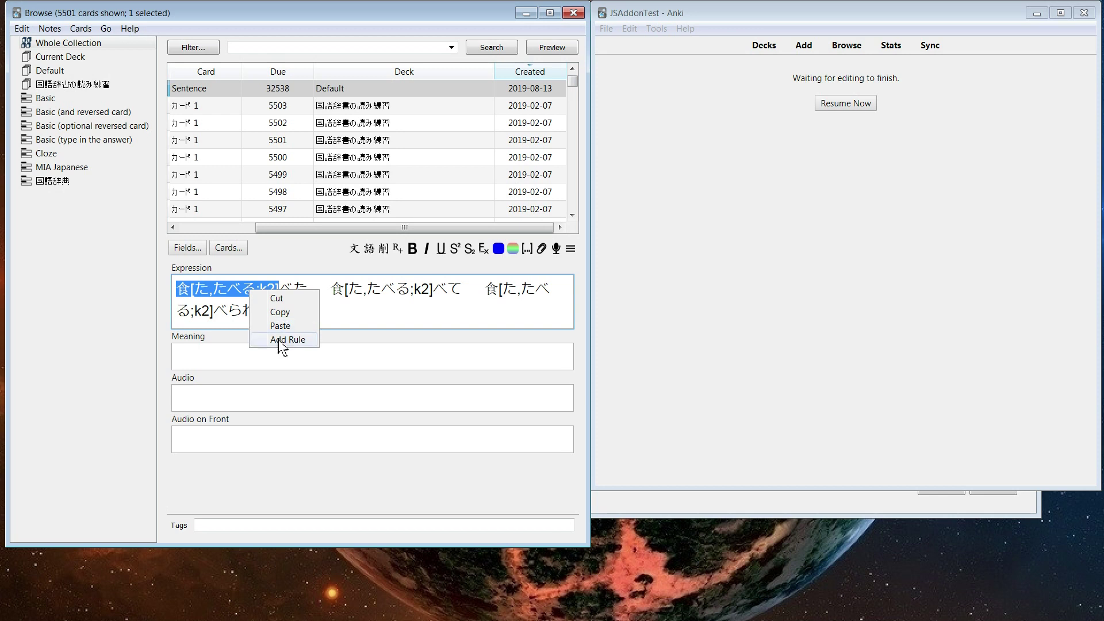
pyautogui.click(280, 339)
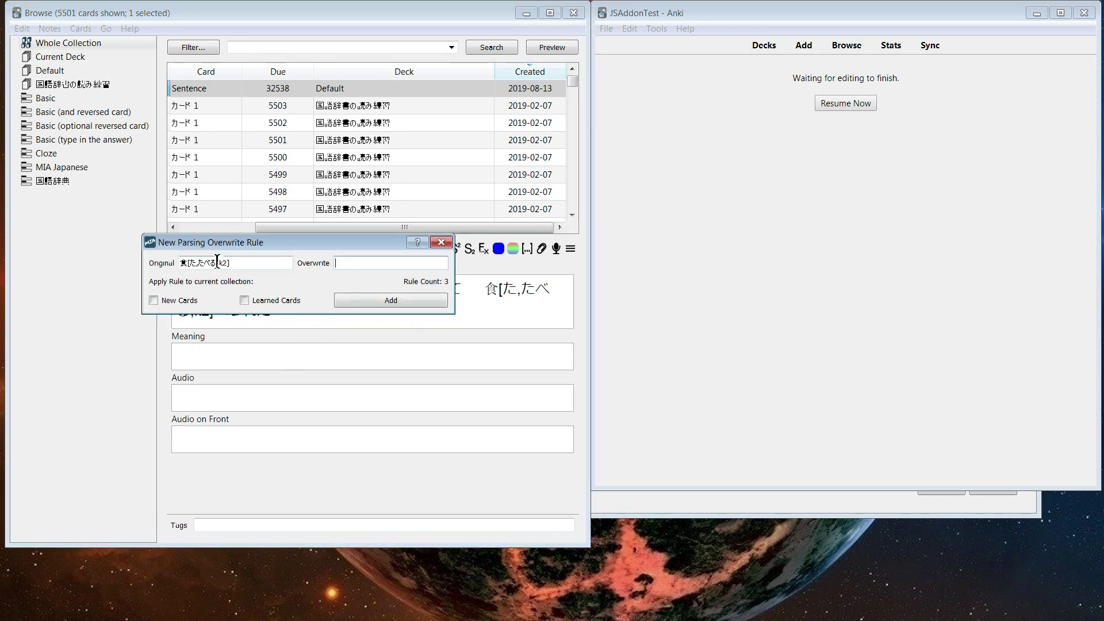
pyautogui.hotkey('ctrl', 'a')
pyautogui.hotkey('ctrl', 'c')
pyautogui.click(348, 262)
pyautogui.hotkey('ctrl', 'v')
pyautogui.moveTo(384, 267); pyautogui.dragTo(377, 266)
pyautogui.write('h')
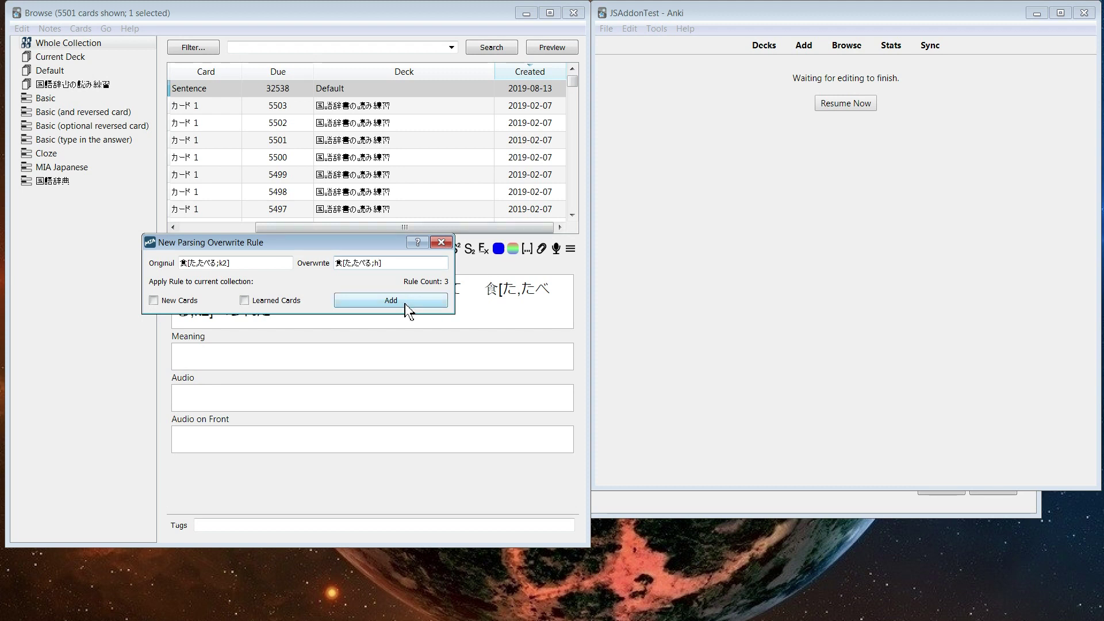
# Add the rule with application to both new and learned cards, and close the rule dialog.
pyautogui.click(154, 300)
pyautogui.click(244, 300)
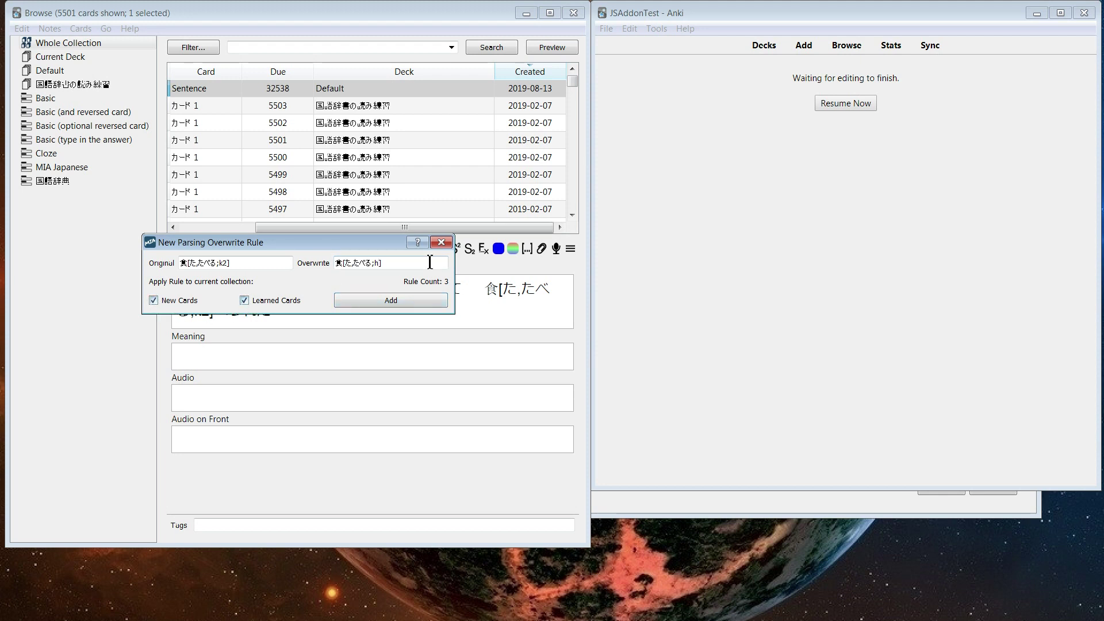
pyautogui.click(397, 300)
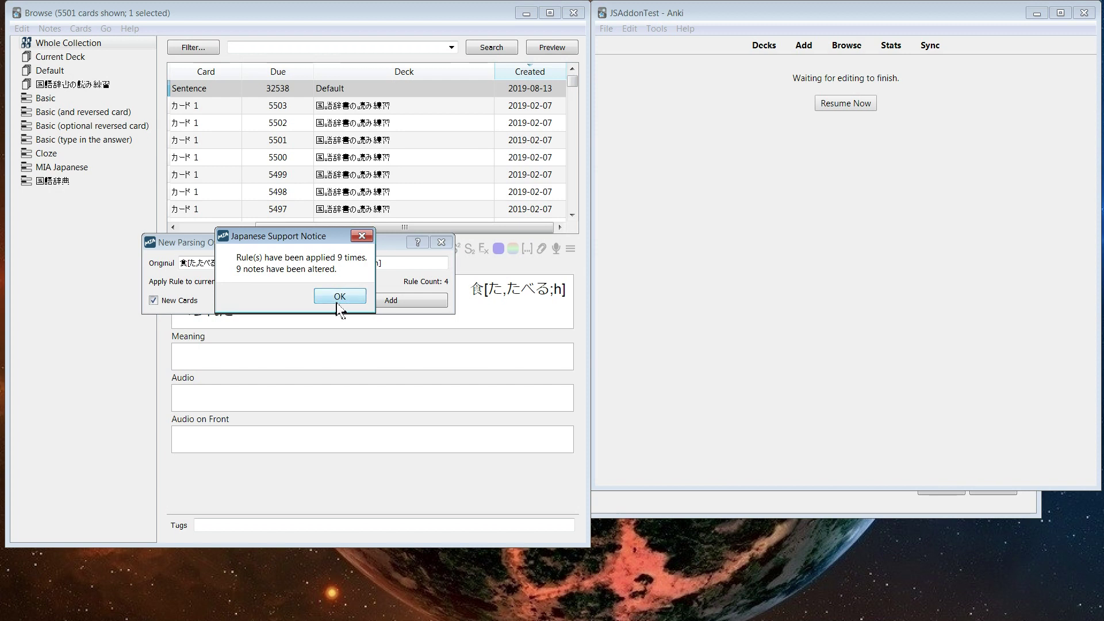
pyautogui.click(339, 299)
pyautogui.click(444, 247)
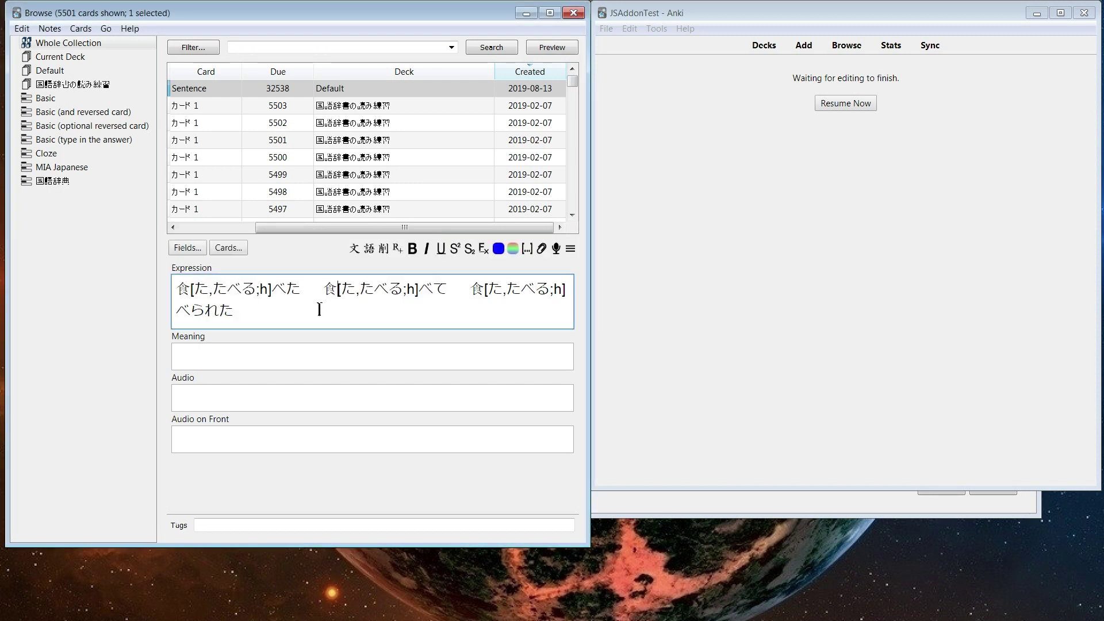
# Examine how the overwritten 食 reading relates to the different verb endings in the note's Expression field.
pyautogui.moveTo(272, 289); pyautogui.dragTo(123, 284)
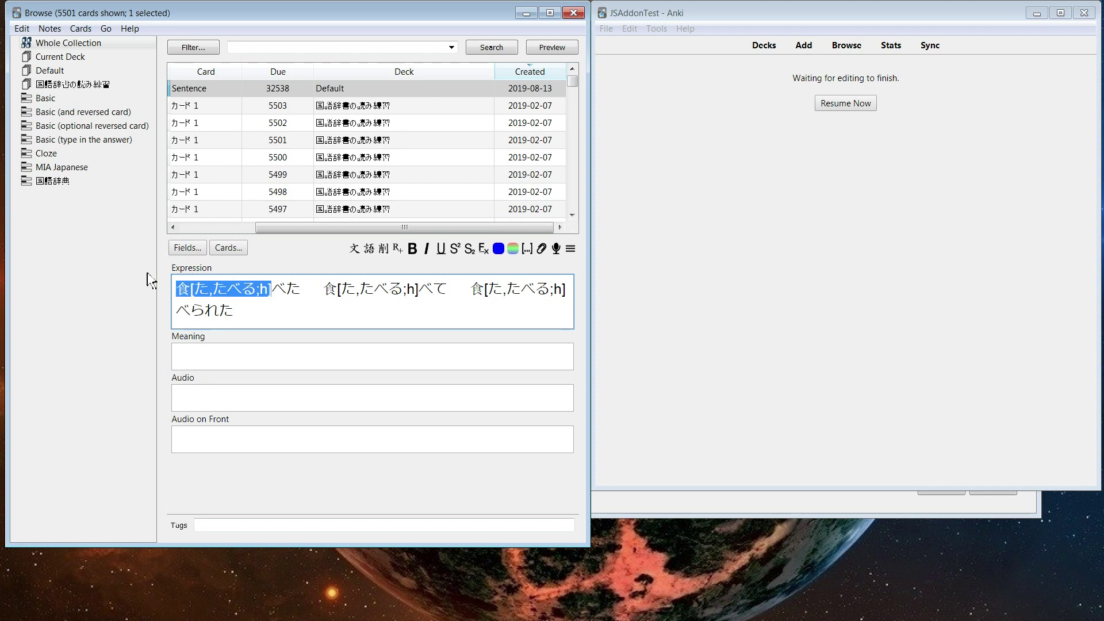
pyautogui.click(273, 297)
pyautogui.moveTo(300, 289); pyautogui.dragTo(49, 281)
pyautogui.click(301, 315)
pyautogui.moveTo(272, 290); pyautogui.dragTo(176, 290)
pyautogui.moveTo(420, 289); pyautogui.dragTo(133, 285)
pyautogui.click(355, 309)
pyautogui.moveTo(274, 287); pyautogui.dragTo(357, 307)
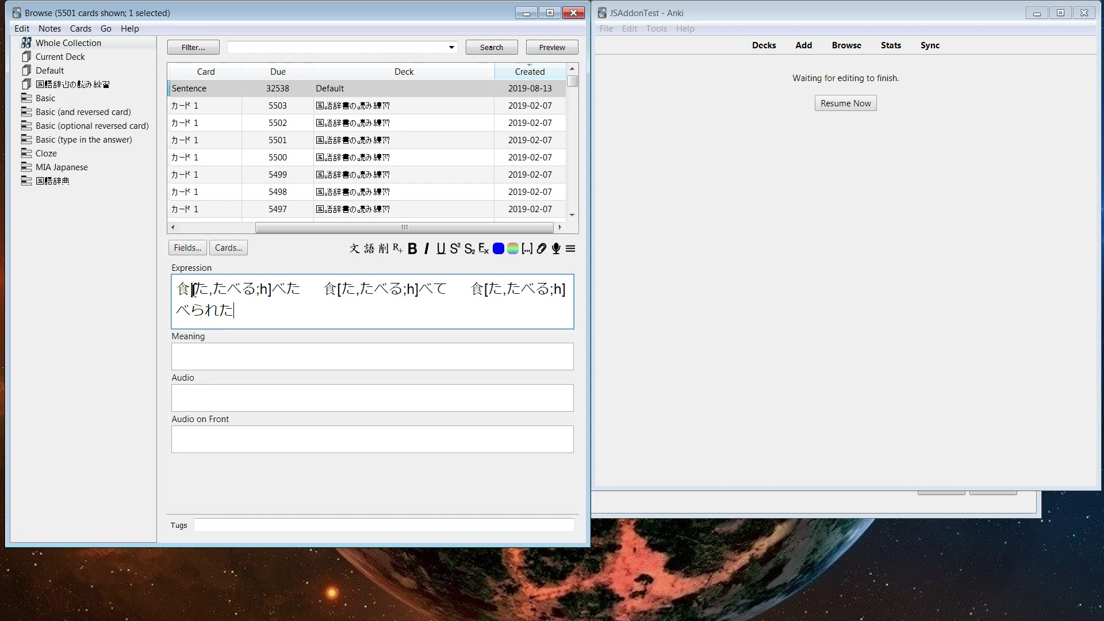
# Strip the readings from the note's Expression field and generate them again for all three verb forms.
pyautogui.click(384, 251)
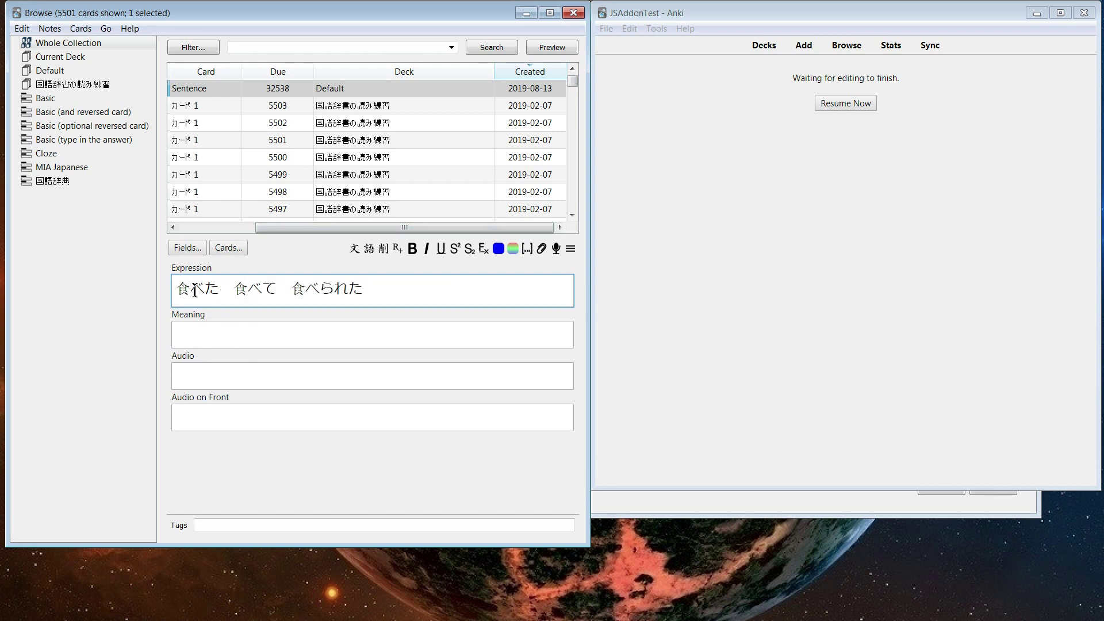
pyautogui.click(355, 250)
pyautogui.hotkey('ctrl', 'a')
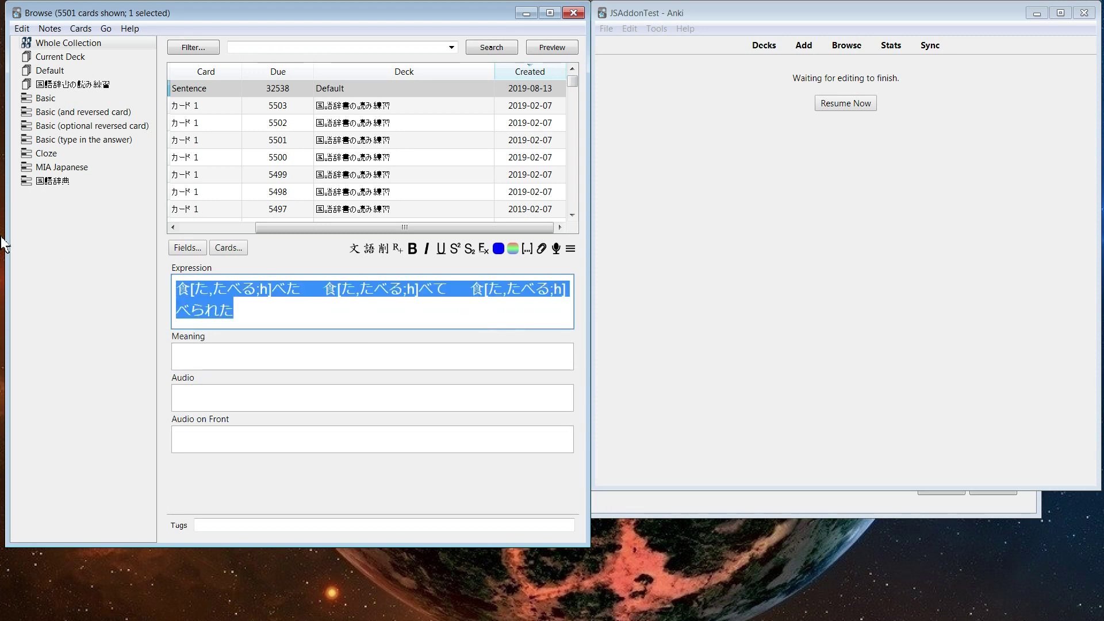
pyautogui.click(359, 312)
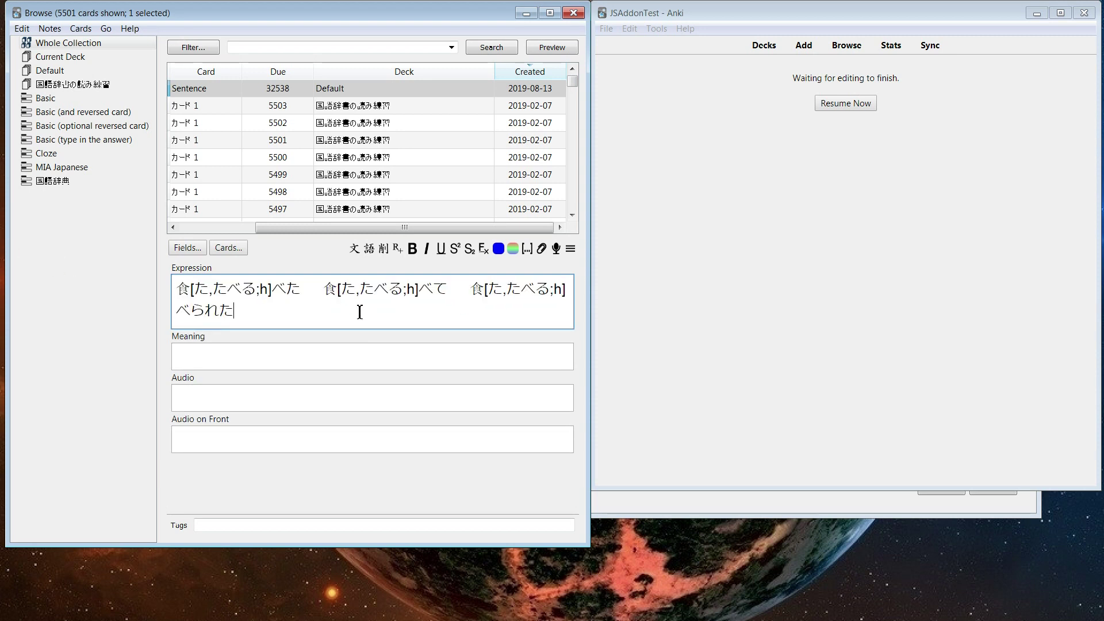